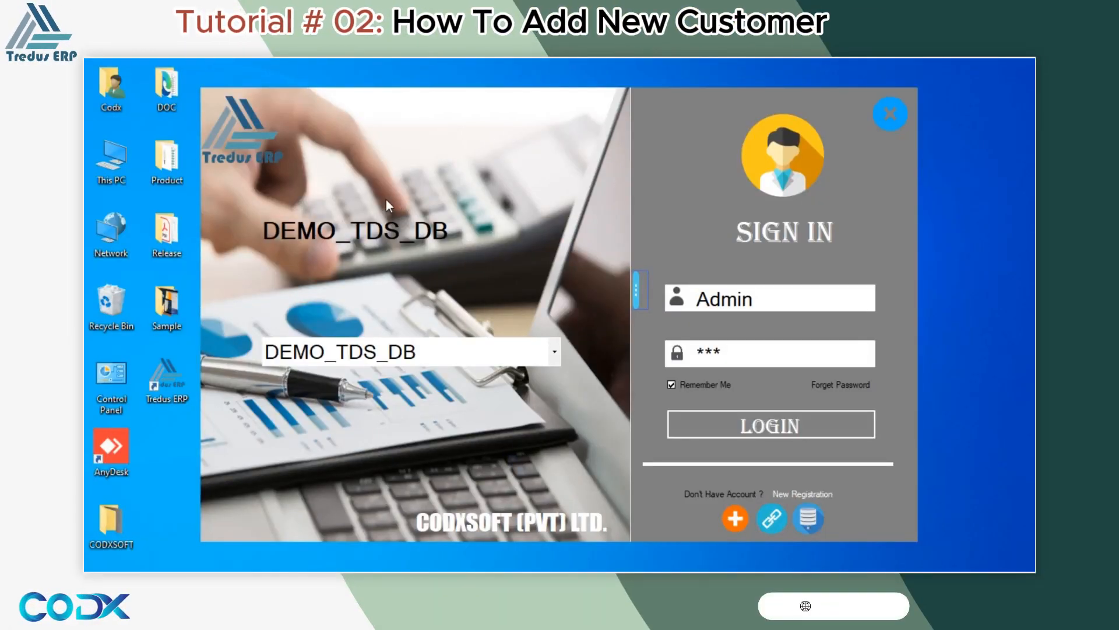
Log in and open the S05: Customer Information form for a new customer.
click(769, 423)
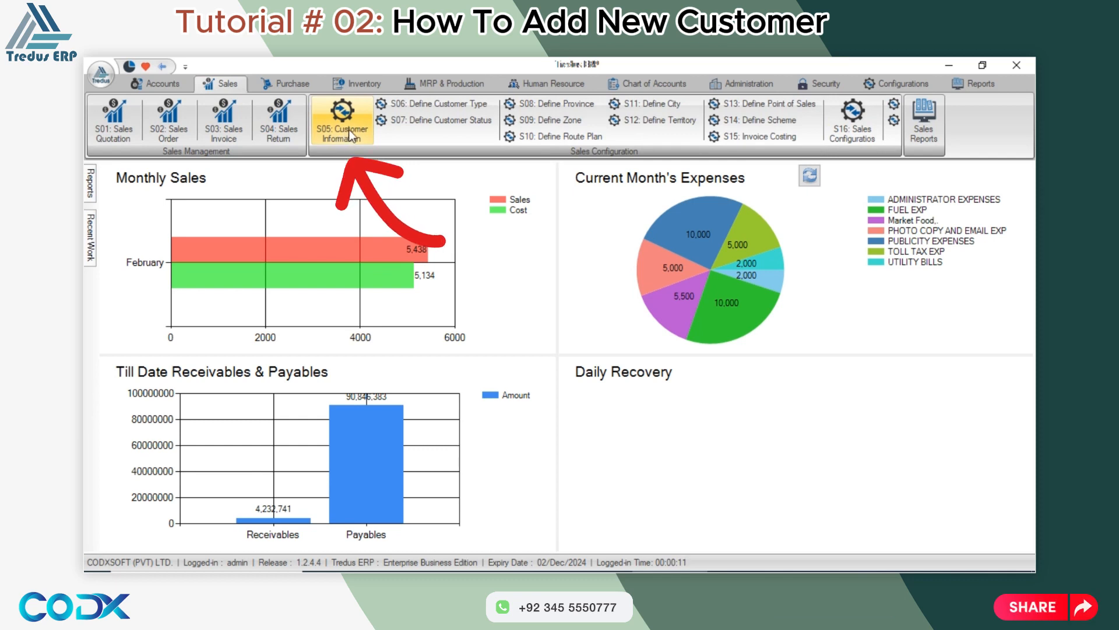
click(366, 137)
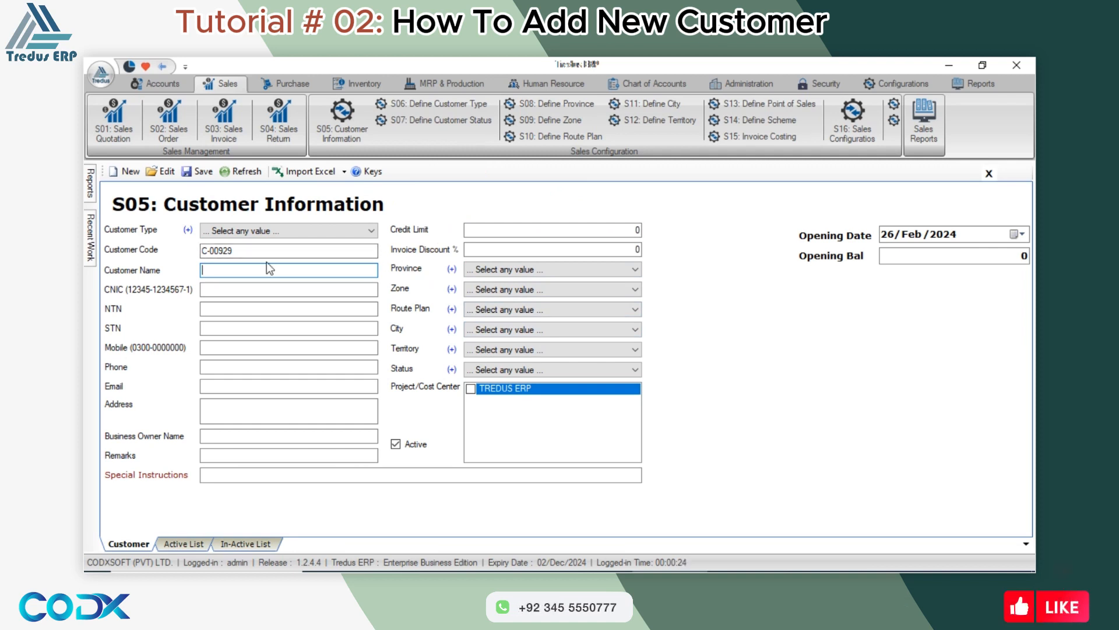
Add Distributor as a new customer type in S06 and select it as the customer's type.
click(224, 231)
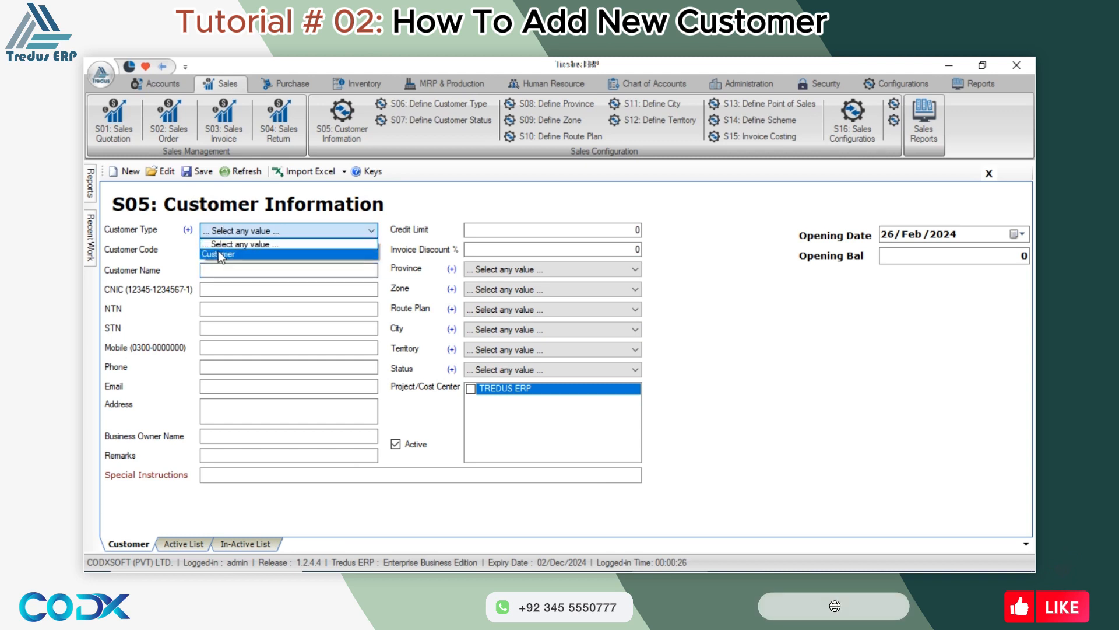
click(220, 255)
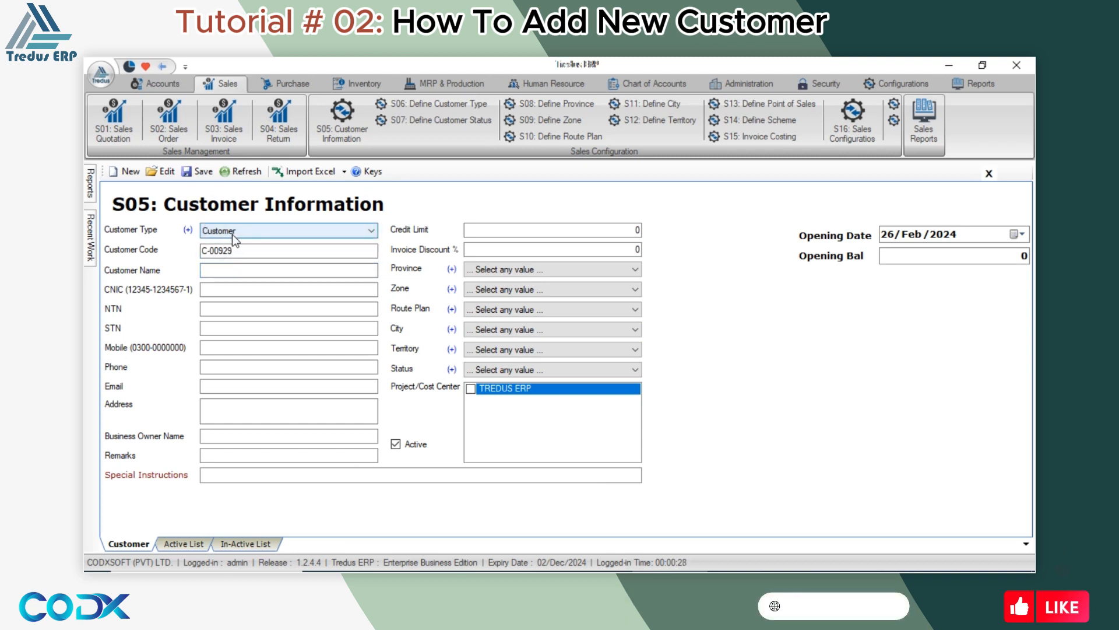
click(189, 231)
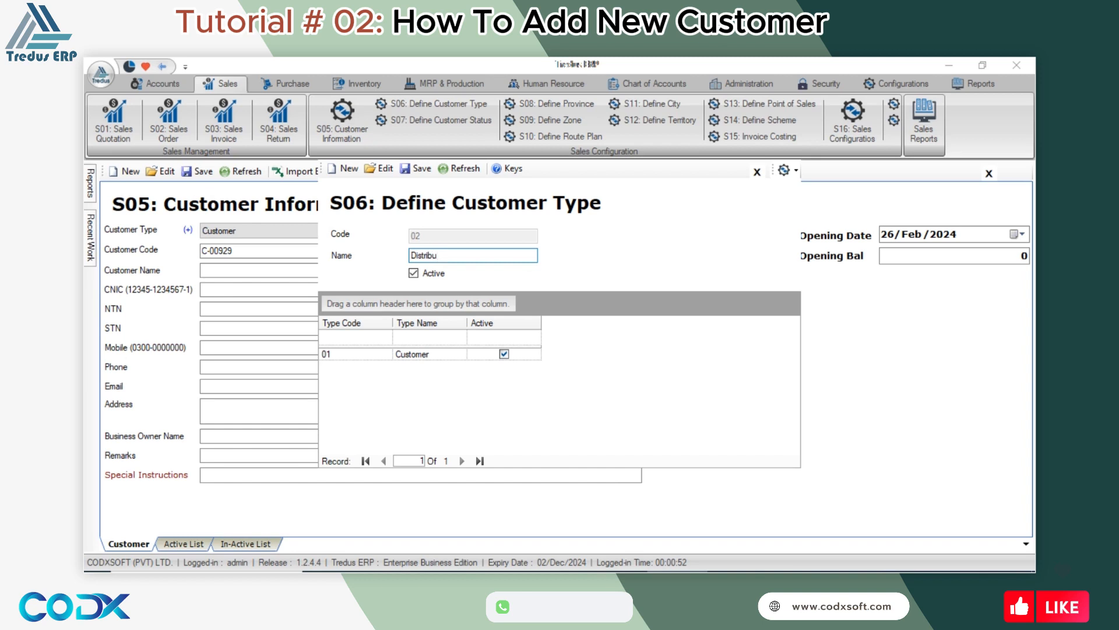
click(414, 171)
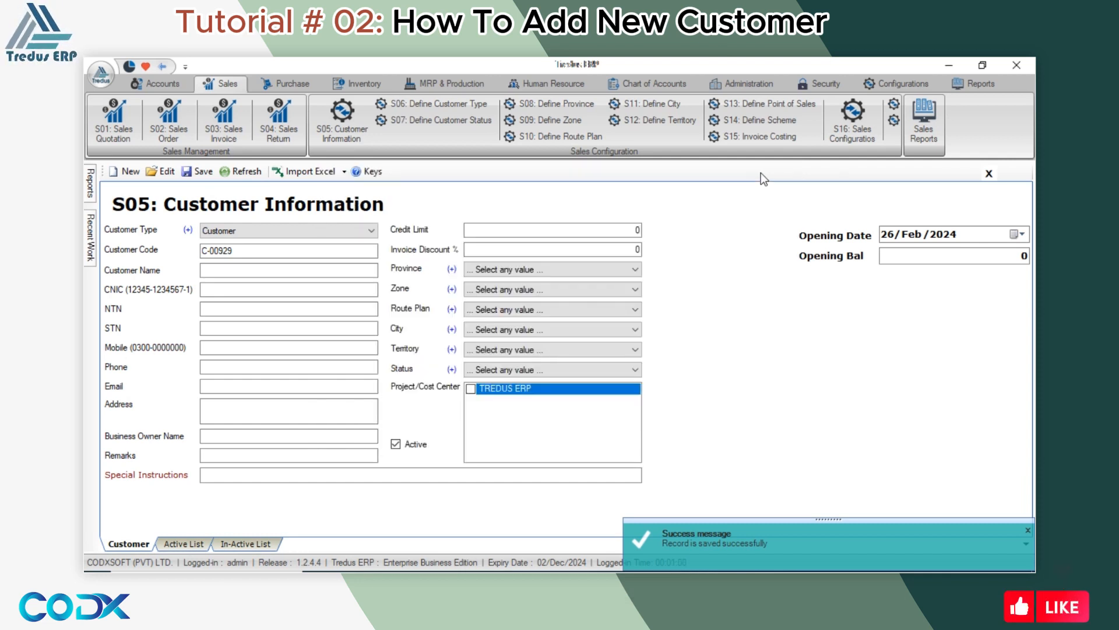
click(757, 172)
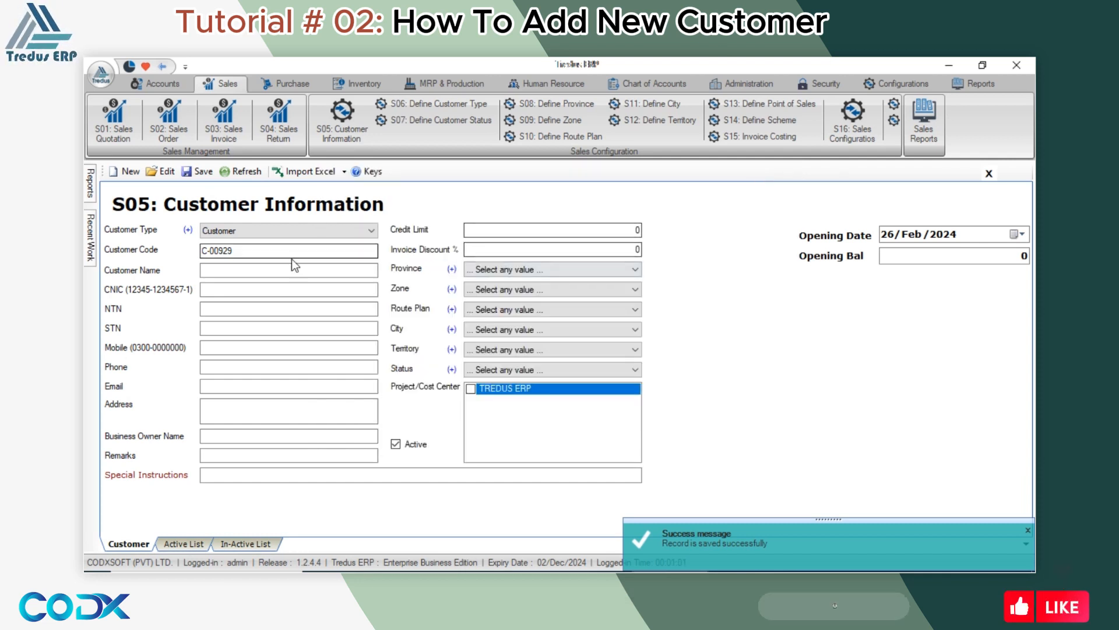
click(275, 233)
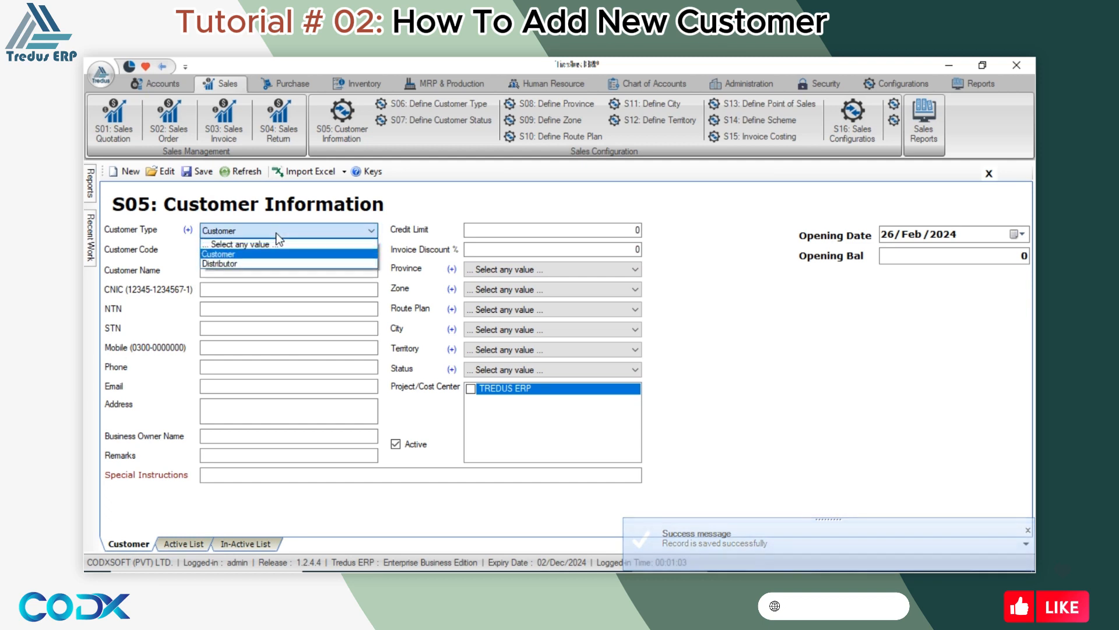
click(215, 261)
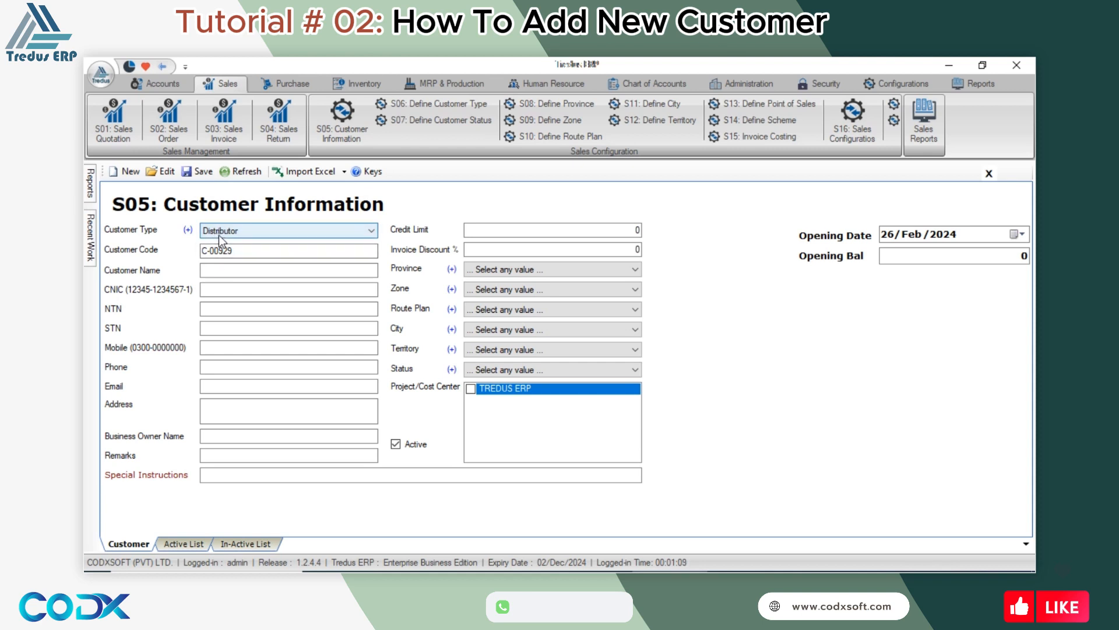
Type the distributor's business name in English as Customer Name, switch to Urdu input, and select it.
drag(243, 252, 198, 257)
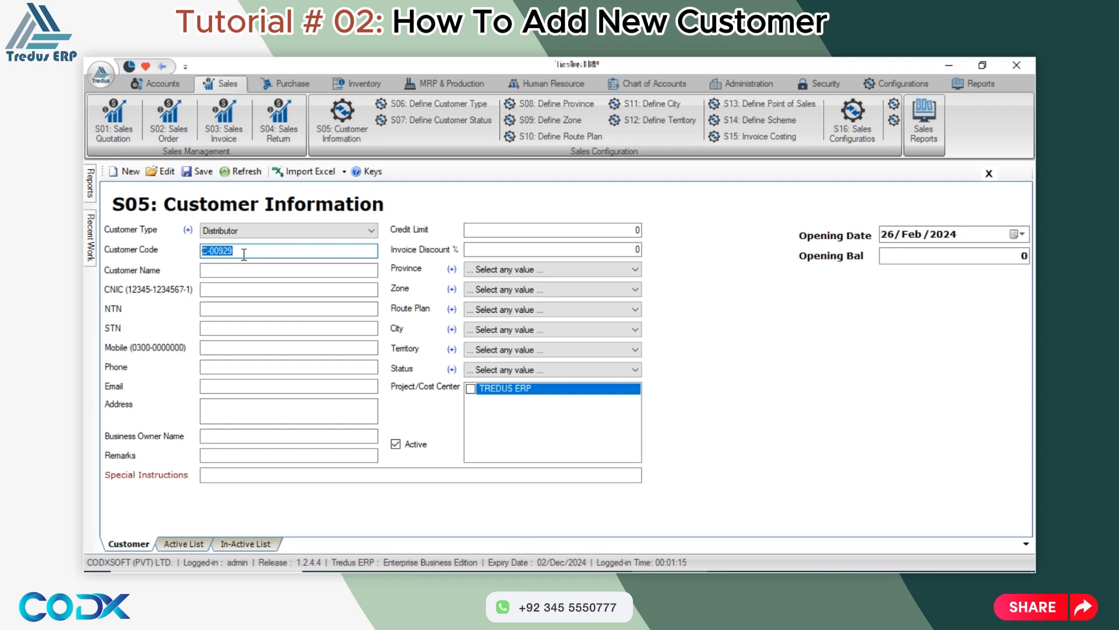
click(237, 272)
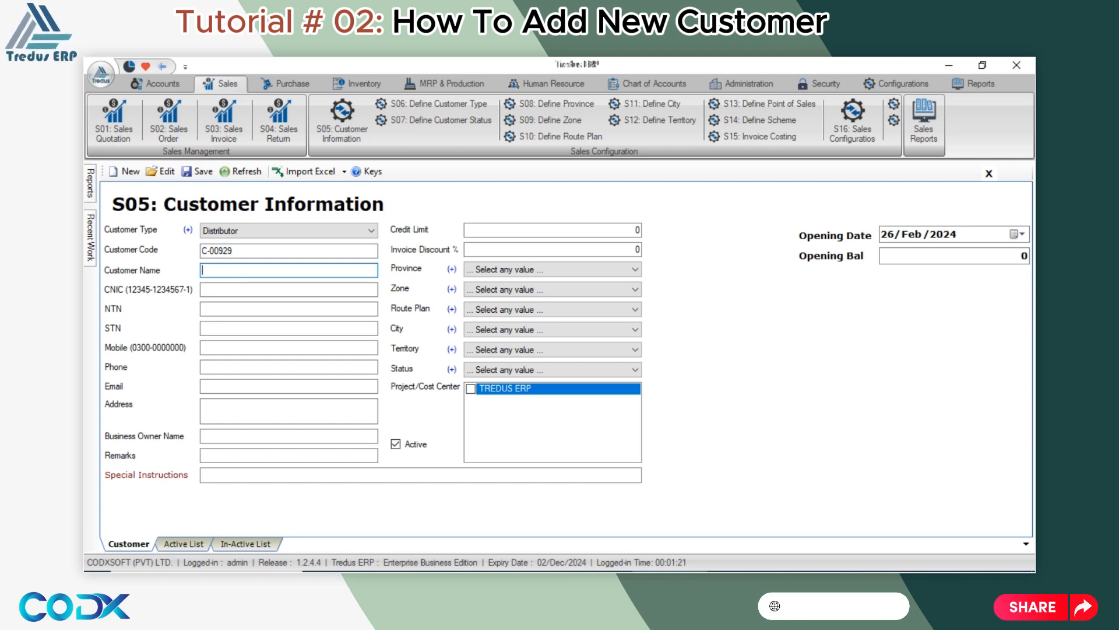
text(IMRAN TRADERS)
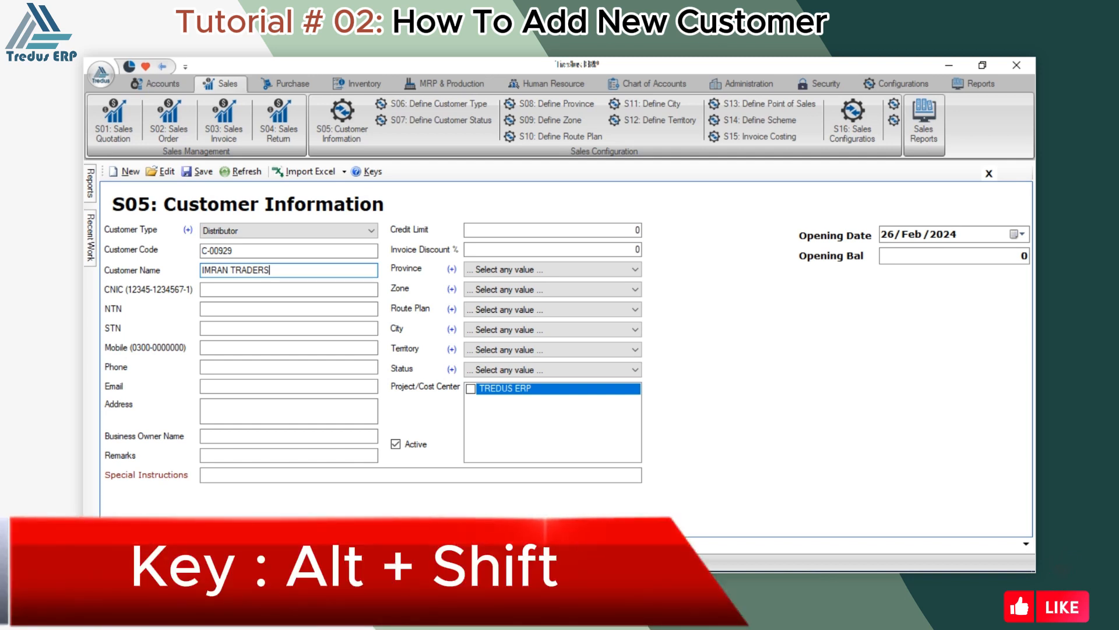
key(alt+shift)
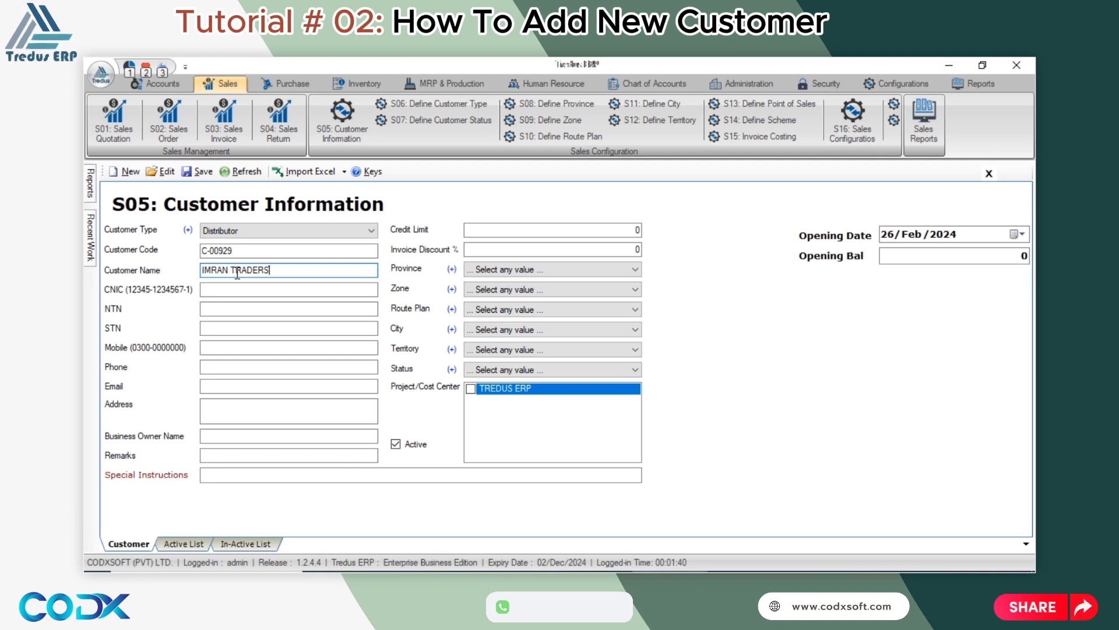
drag(290, 267, 198, 269)
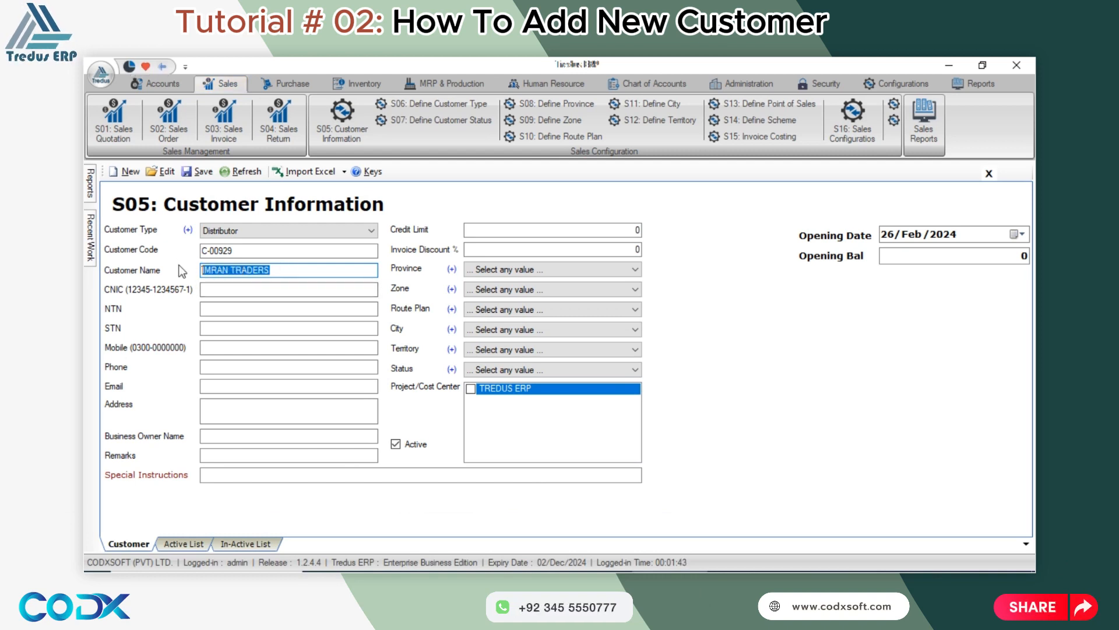
Replace the English customer name with the business name written in Urdu script.
key(BackSpace)
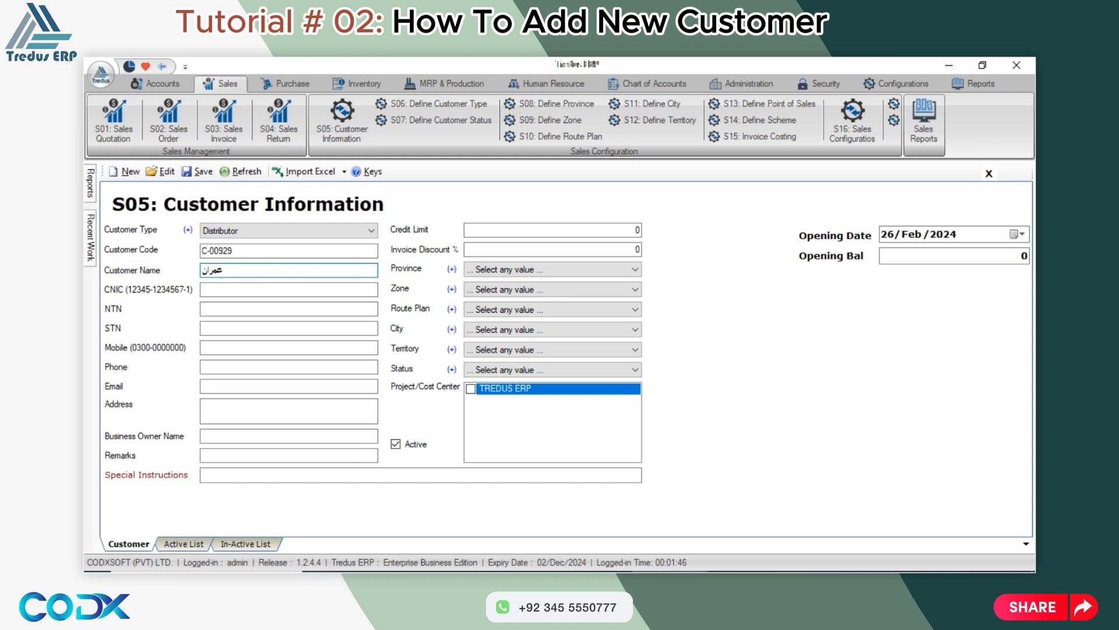
text(عمران ٹریڈرز)
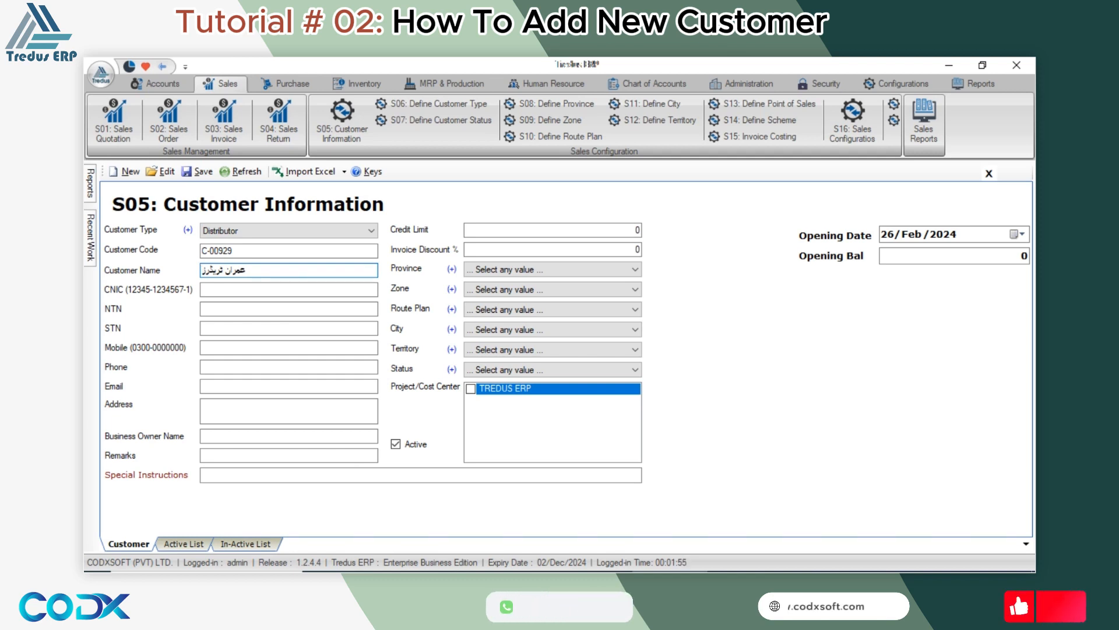
text(ا)
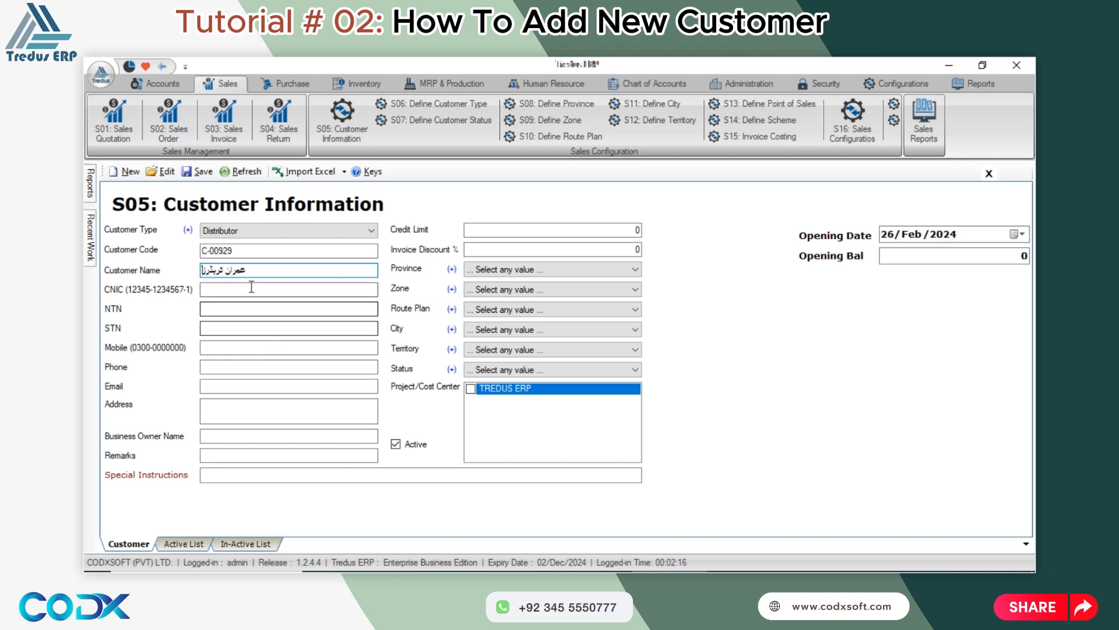
drag(261, 270, 171, 269)
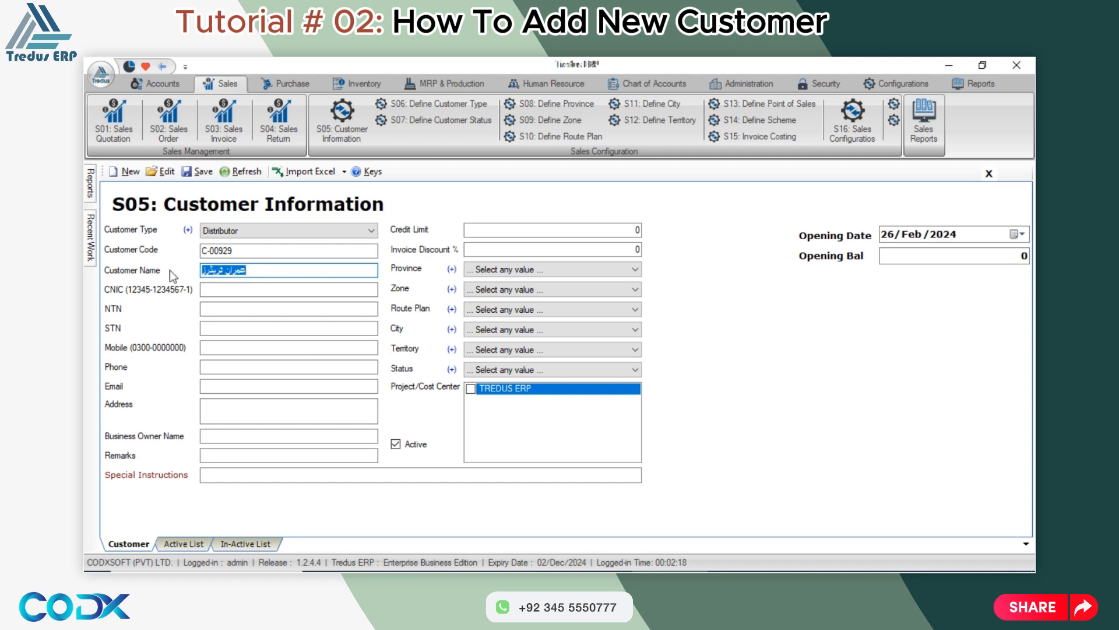
Enter the customer's CNIC, NTN and STN numbers.
click(223, 292)
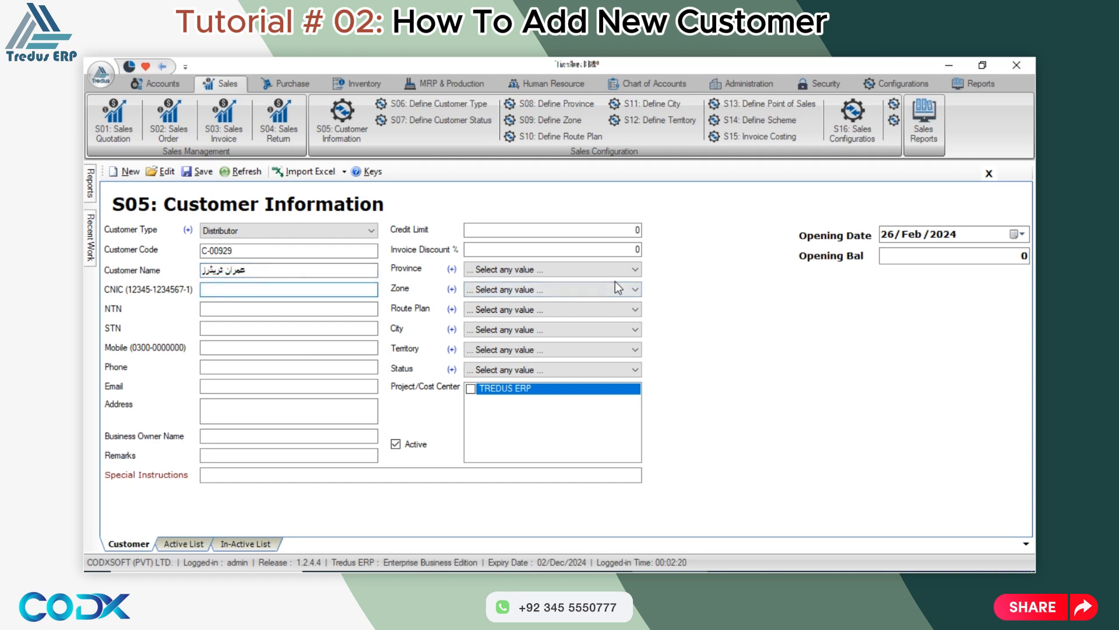
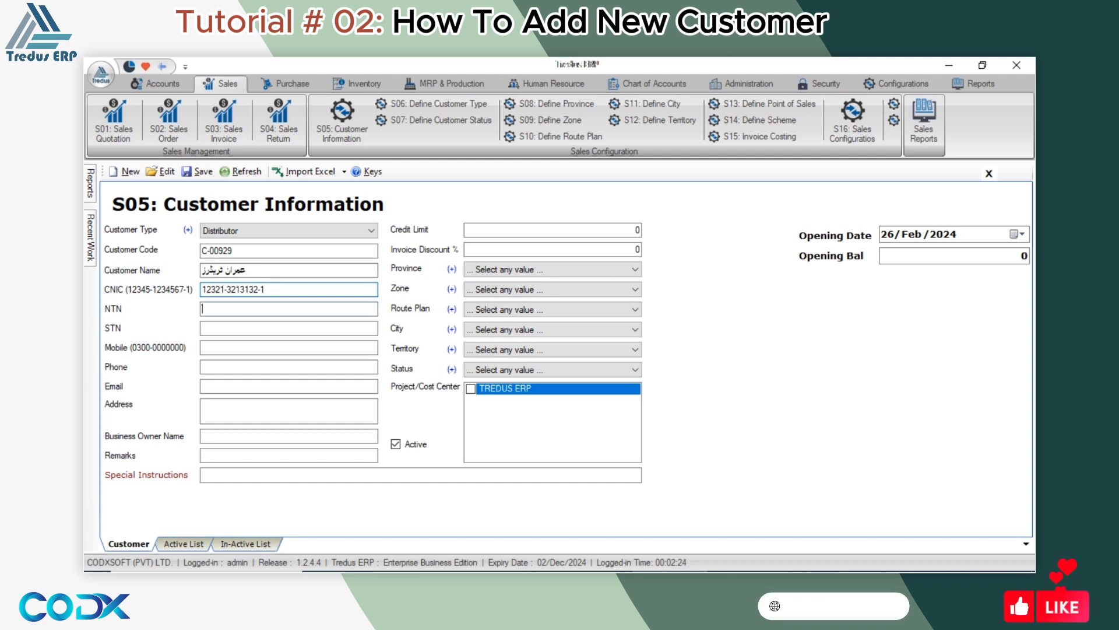
key(Tab)
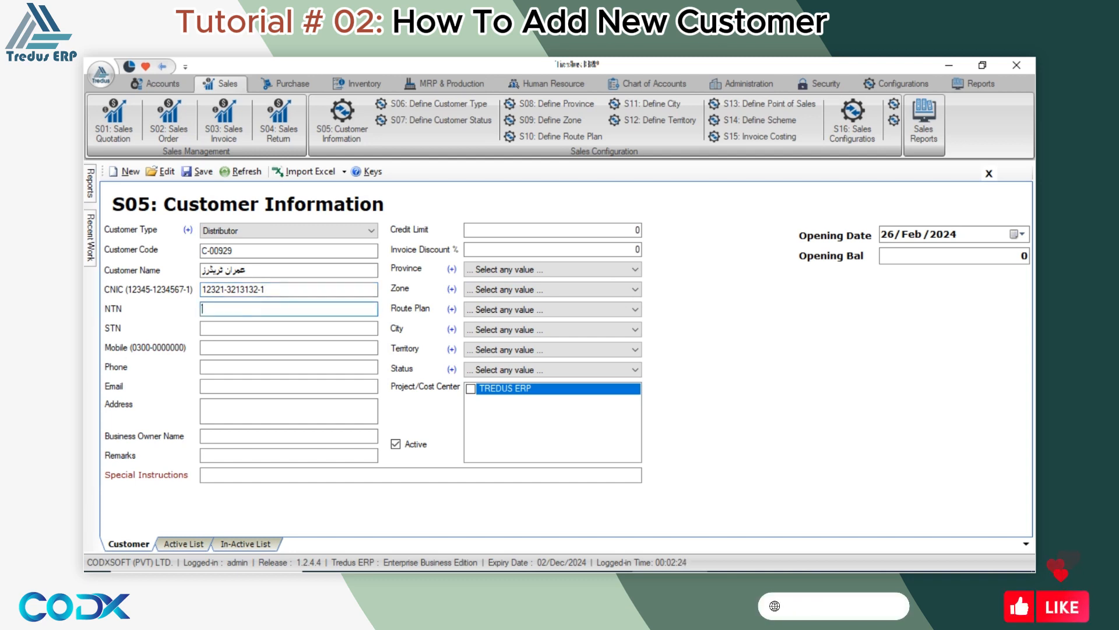
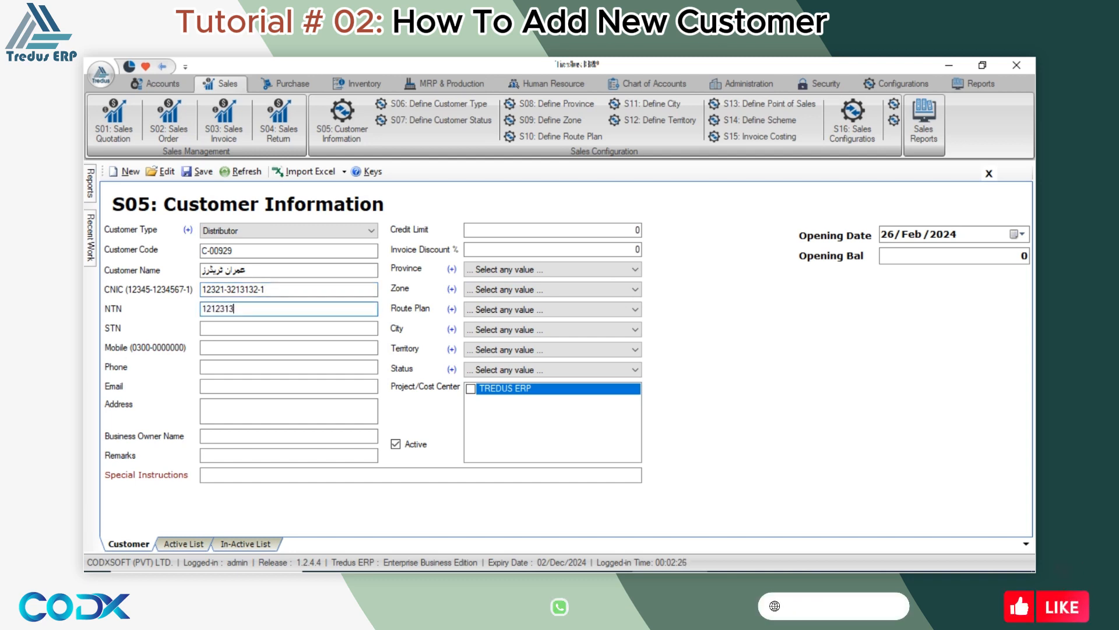
key(Tab)
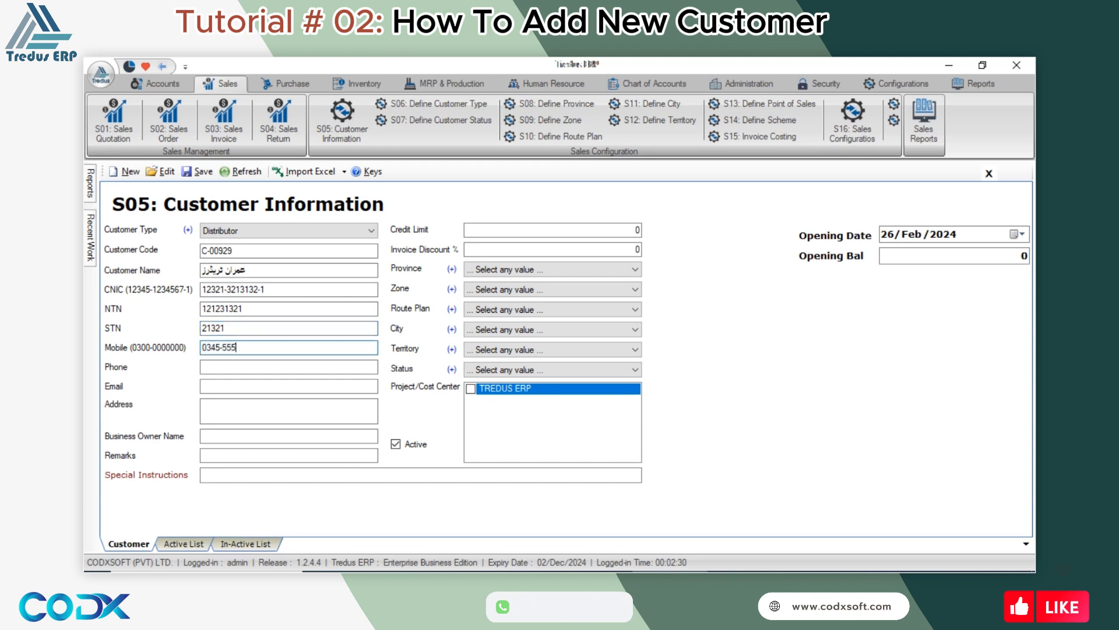
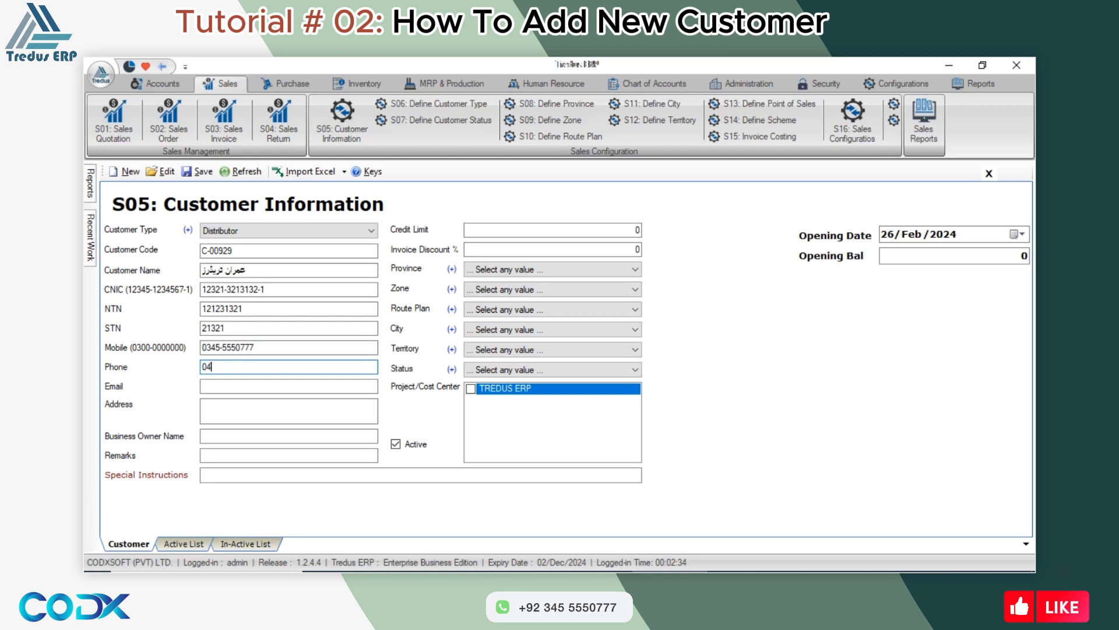
Switch input back to English and enter the customer's e-mail address.
key(Tab)
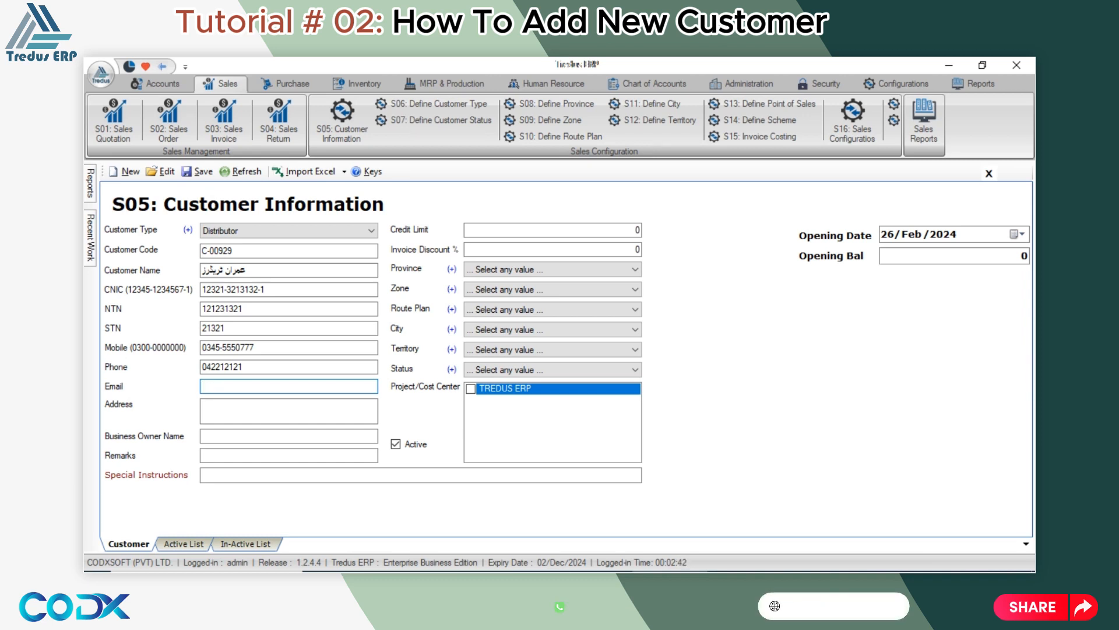
key(alt)
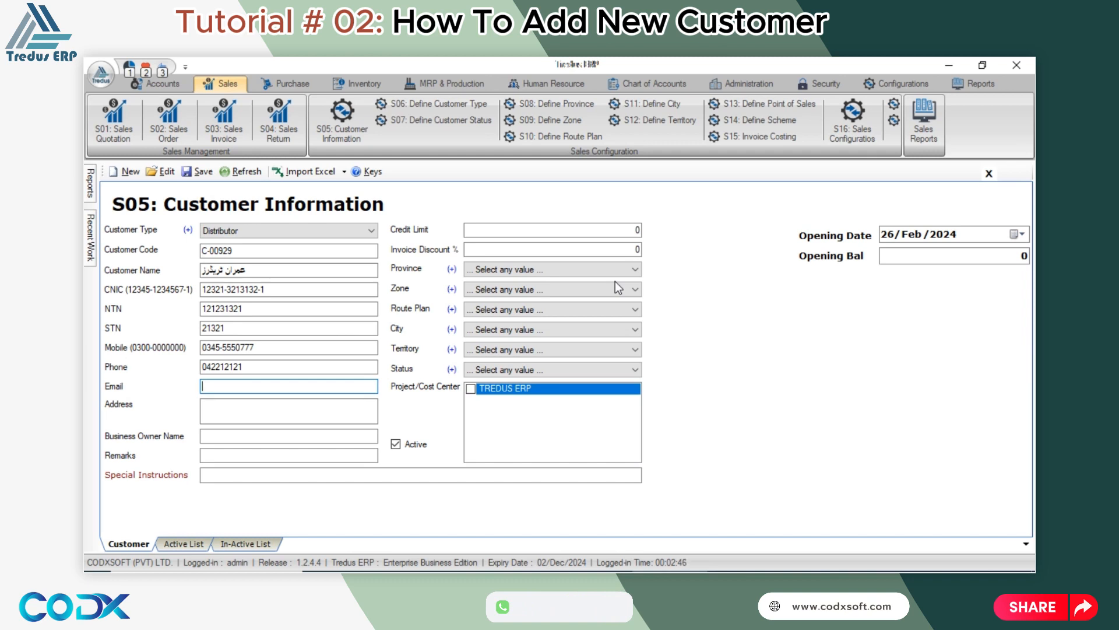
key(alt+shift)
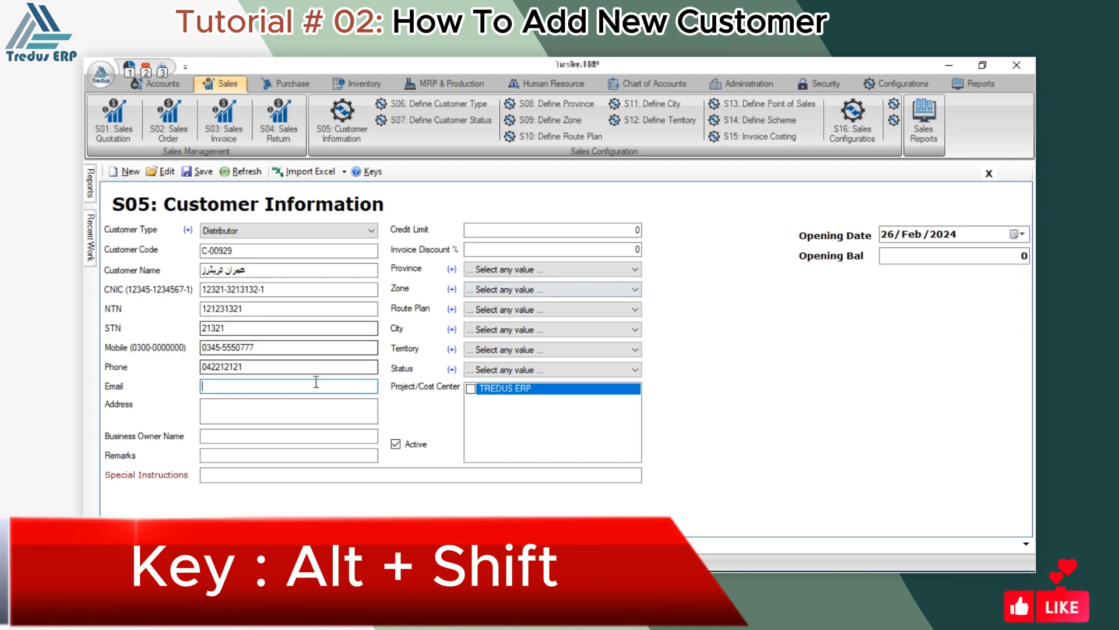
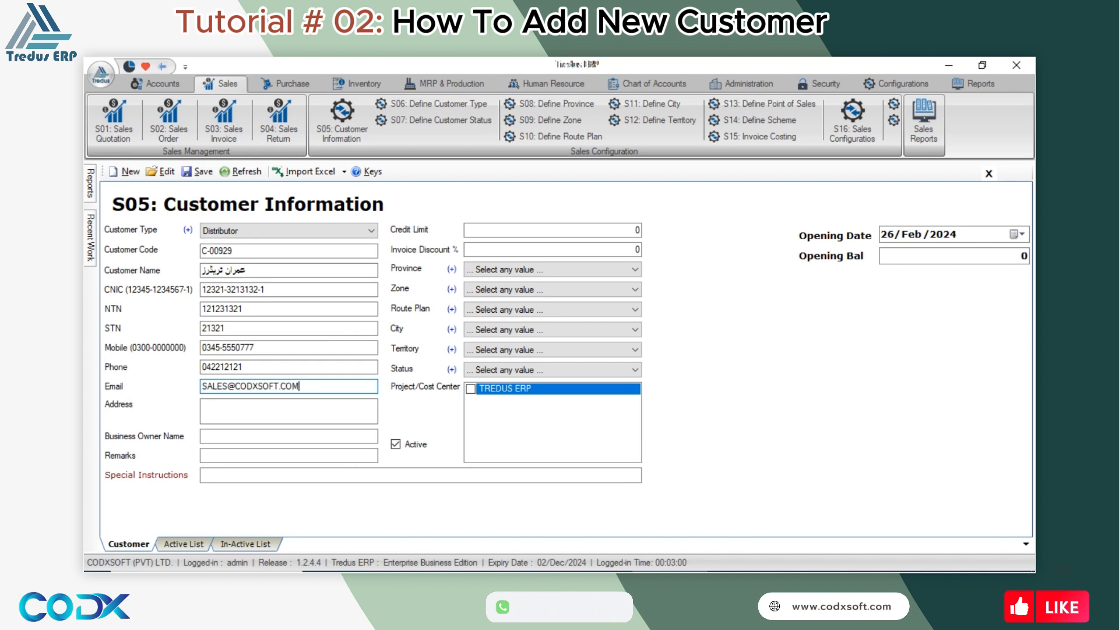
key(Tab)
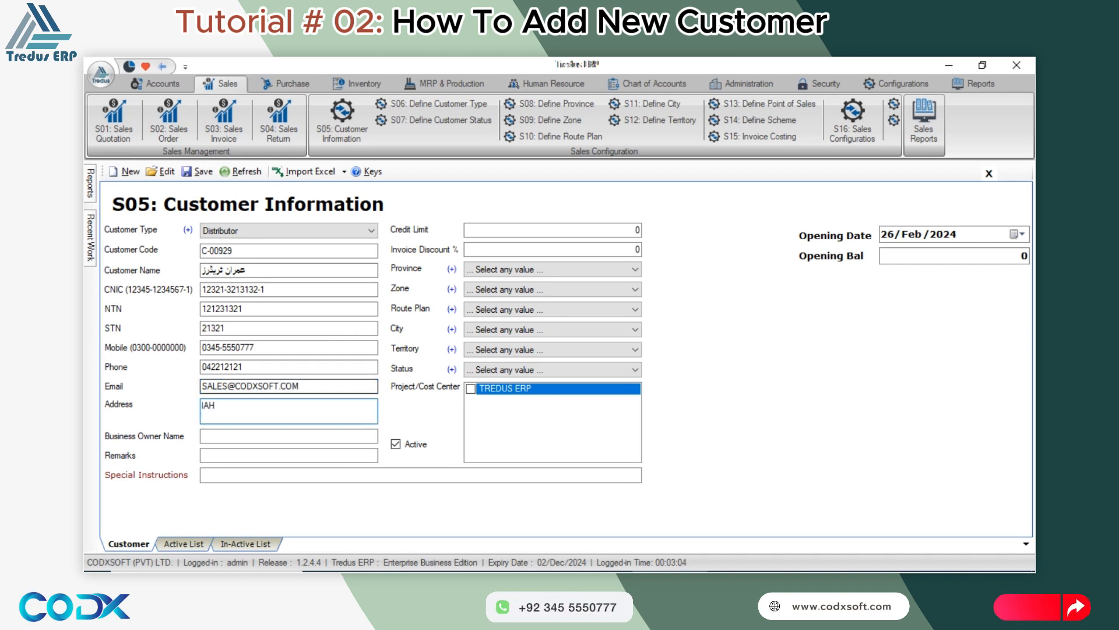
Enter LAHORE as the customer's address.
text(LAHORE)
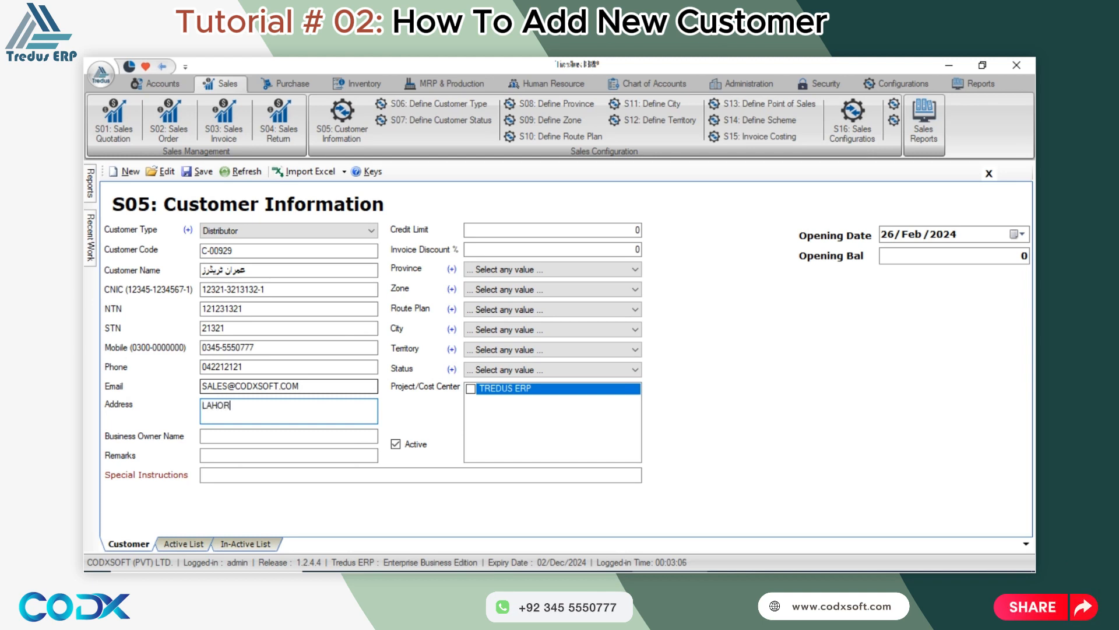
key(Tab)
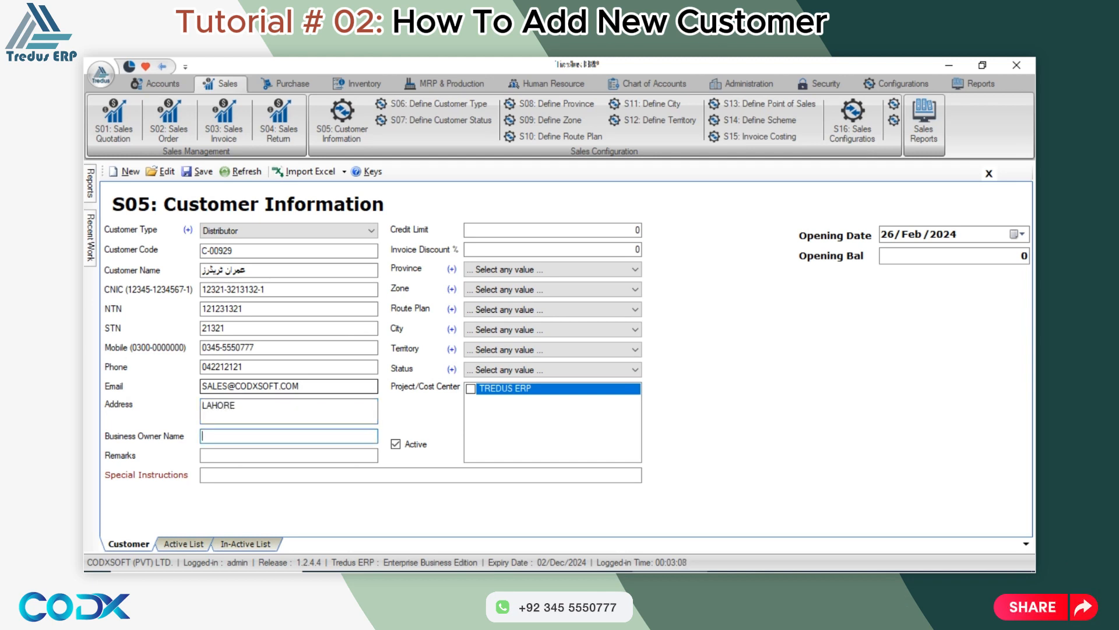
click(204, 269)
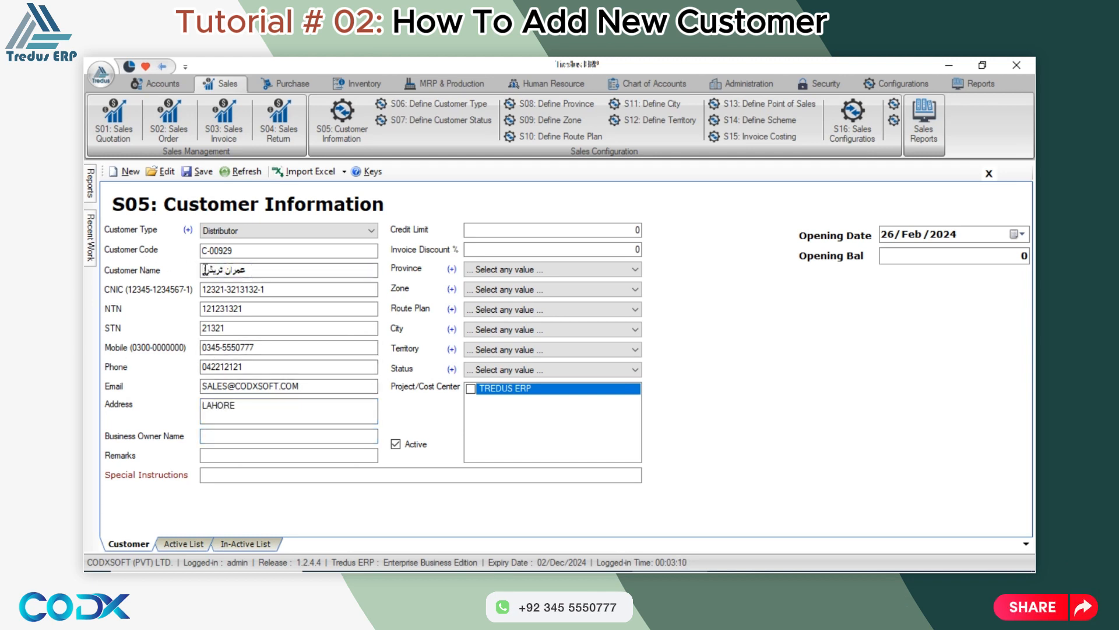
Fill in the business owner's name and special instructions 'INVOICE TO INVOICE PAYMENTS TERMS'.
click(241, 437)
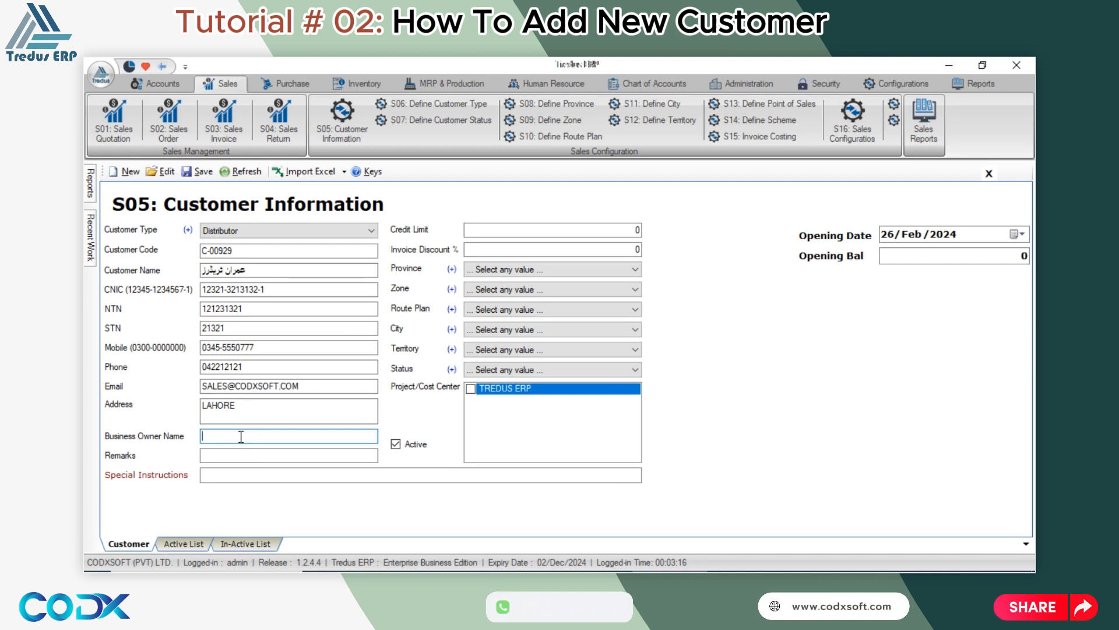
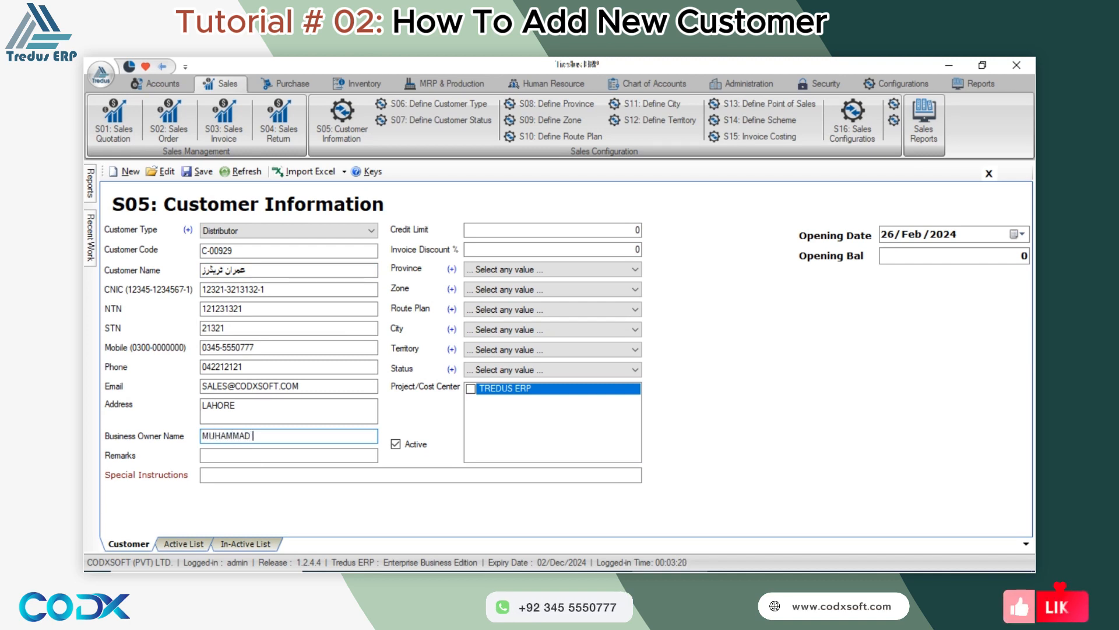
key(Tab)
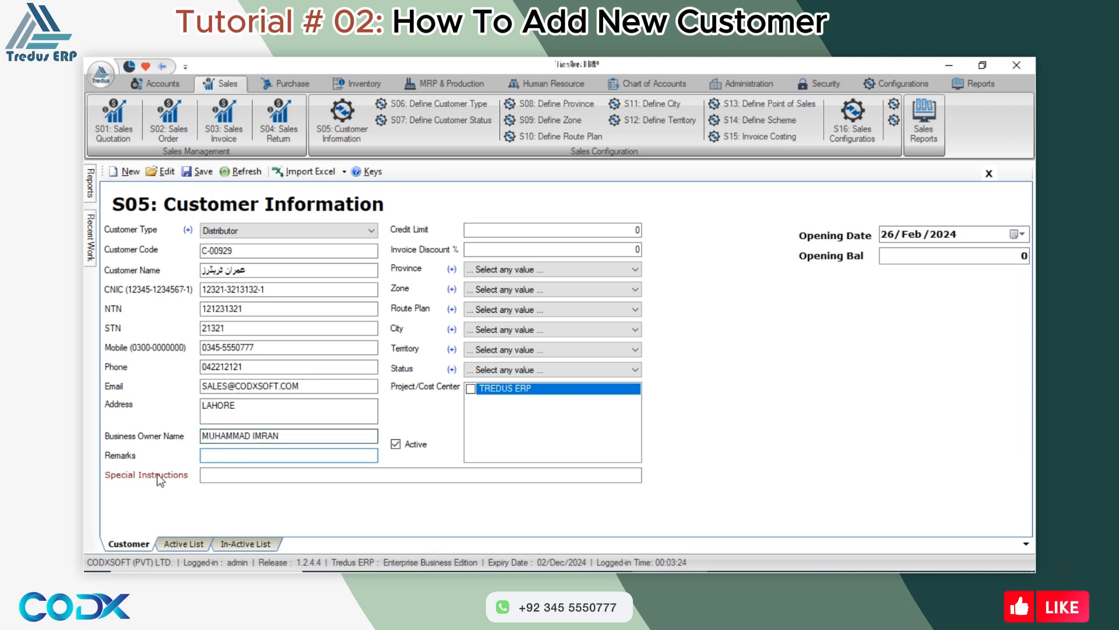
click(227, 474)
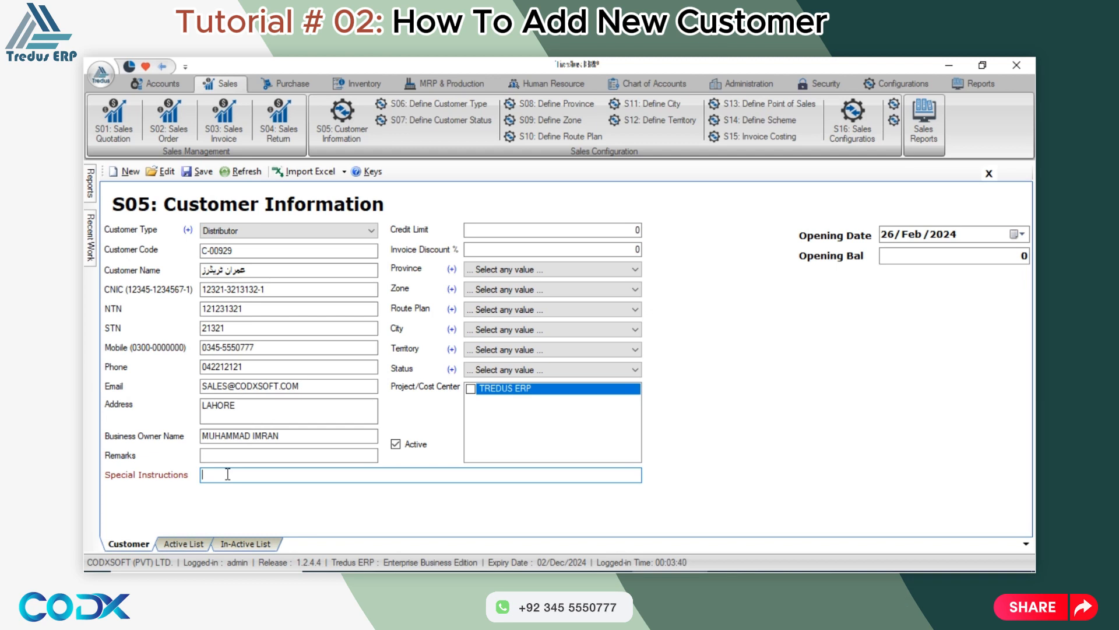
text(INVOICE TO INVOICE PA)
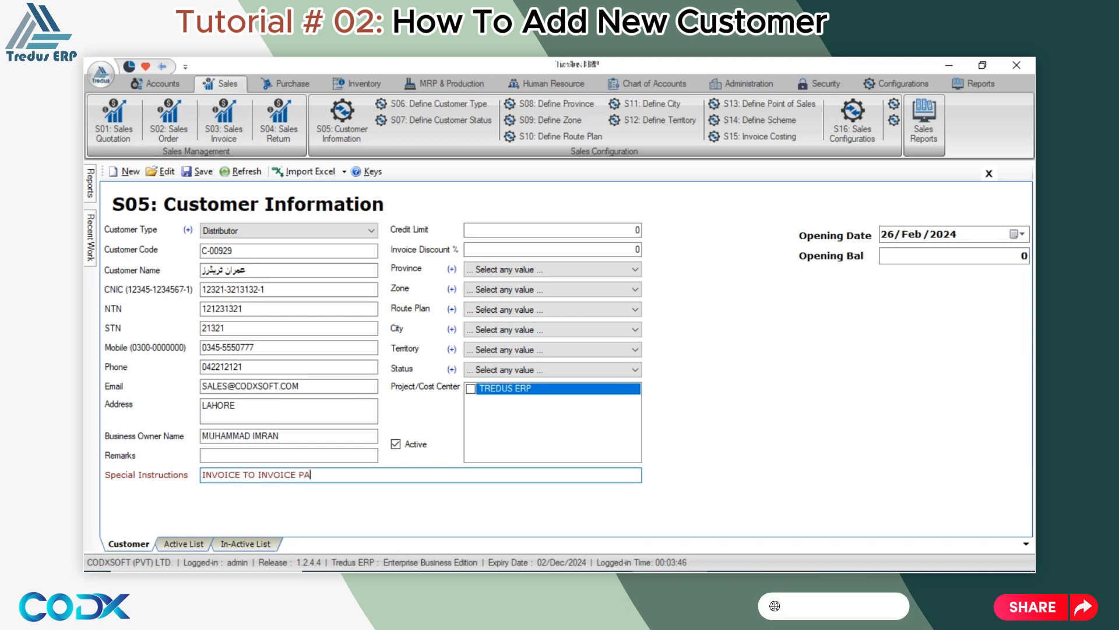
text(YMENTS TERMS)
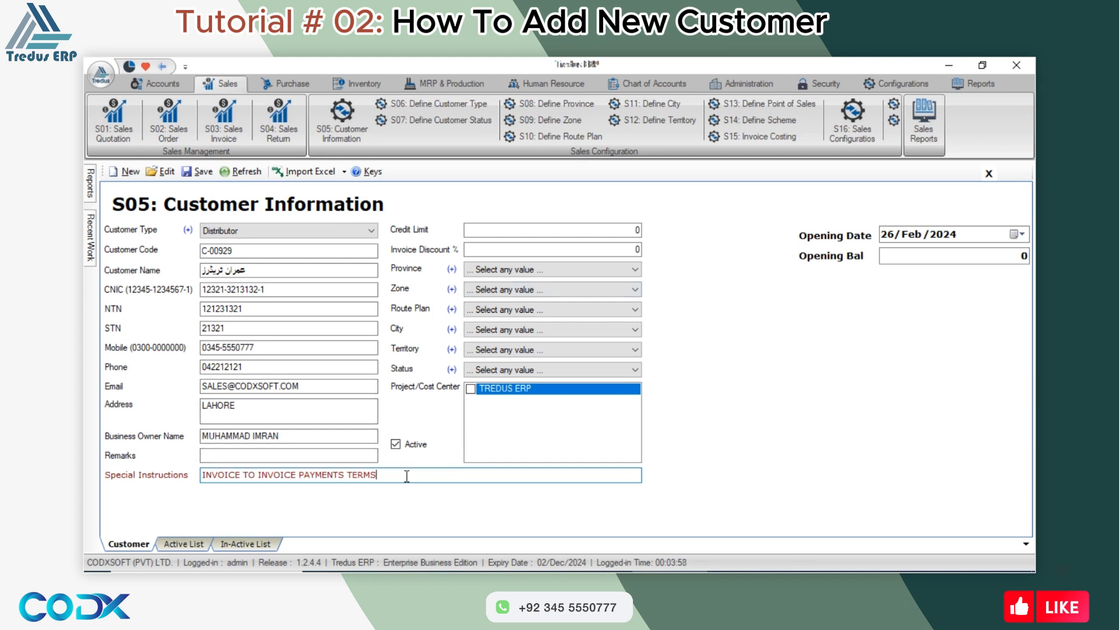
Set the customer's credit limit to 100000.
click(613, 228)
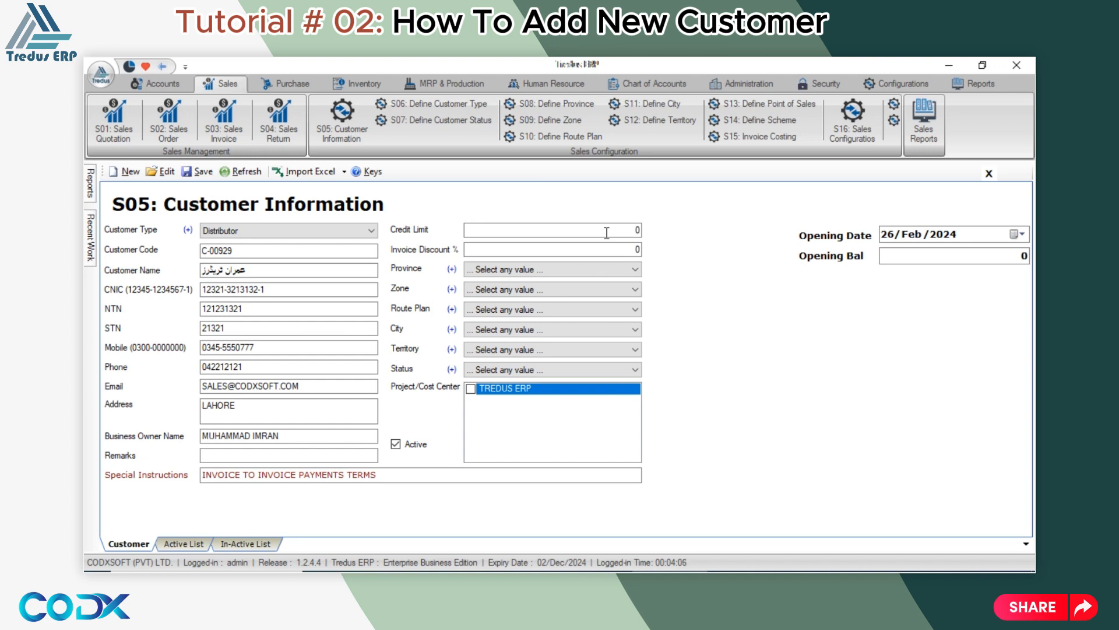
text(100000)
key(Tab)
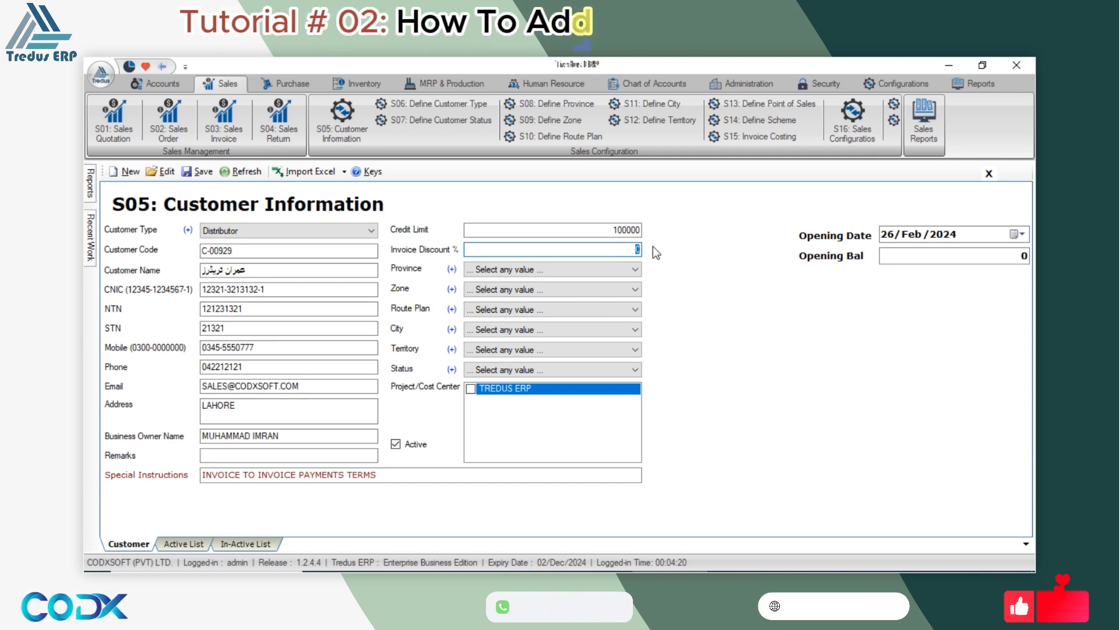
Choose province PUNJAB, zone CHAKWAL and the first Saturday route plan, then open route plan definitions.
click(526, 270)
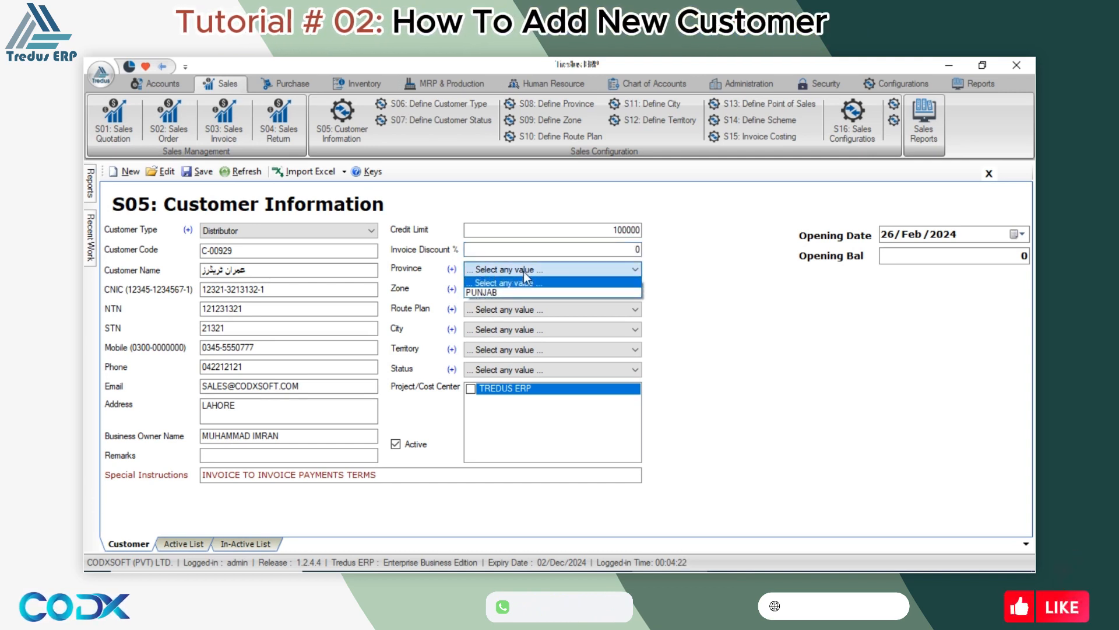
click(495, 291)
click(495, 289)
click(494, 309)
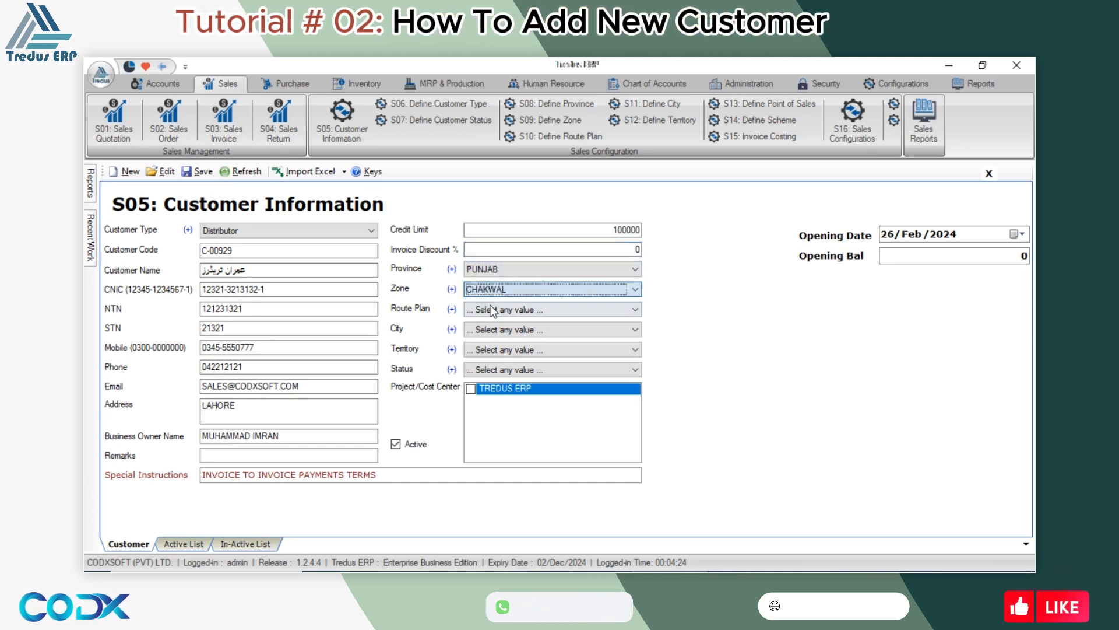
click(490, 306)
click(499, 332)
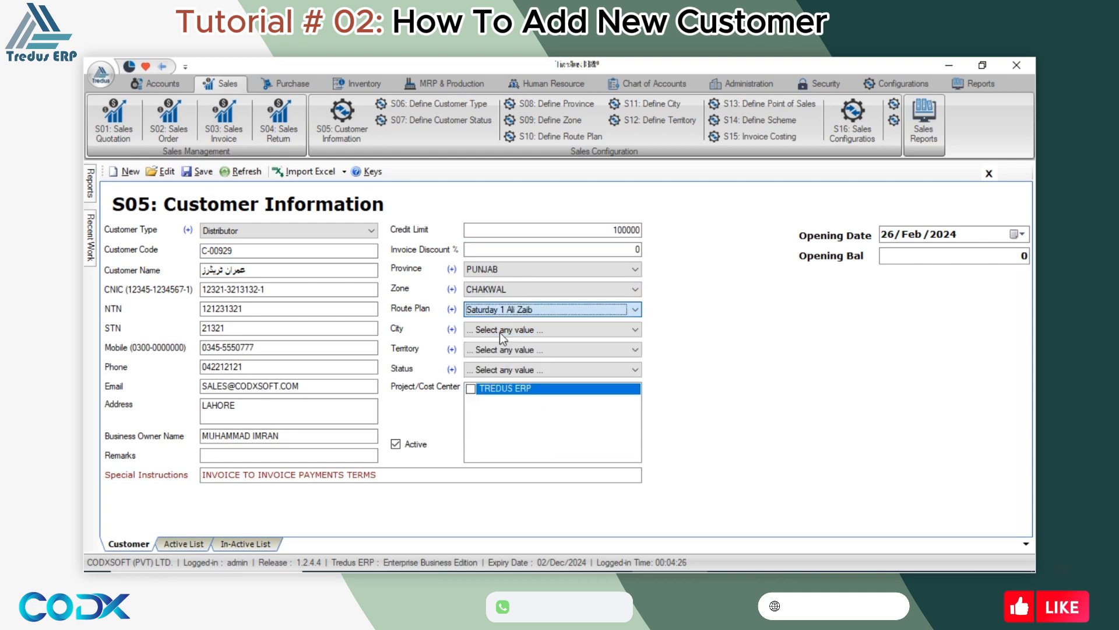
click(451, 310)
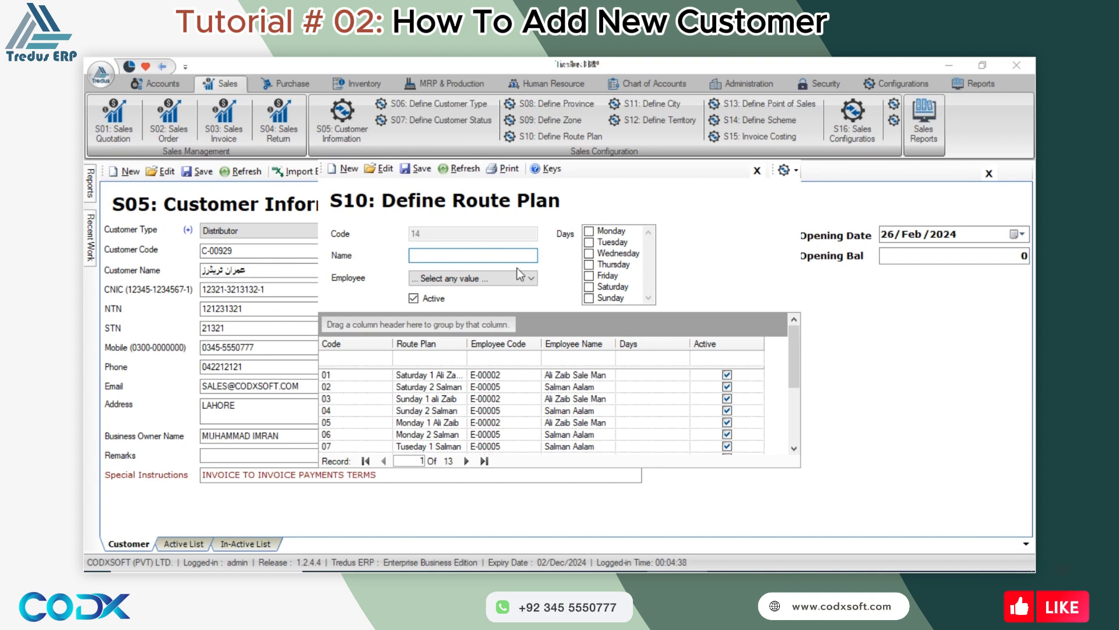
Pick an employee in S10 Define Route Plan, close it without saving, and reopen the Route Plan list.
click(475, 278)
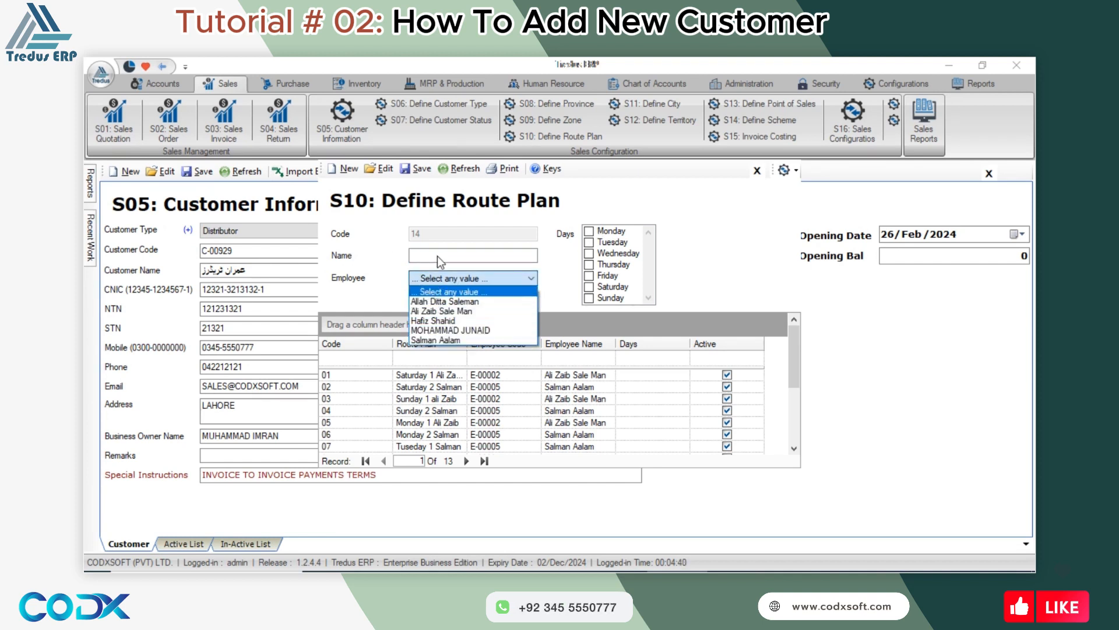
click(436, 302)
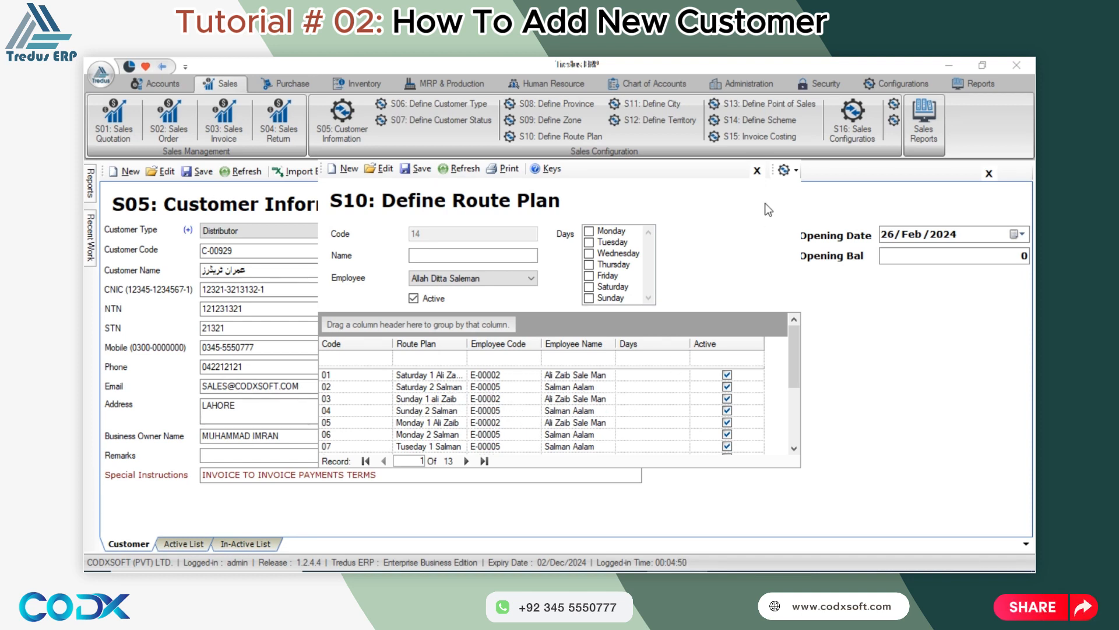
click(757, 171)
click(537, 308)
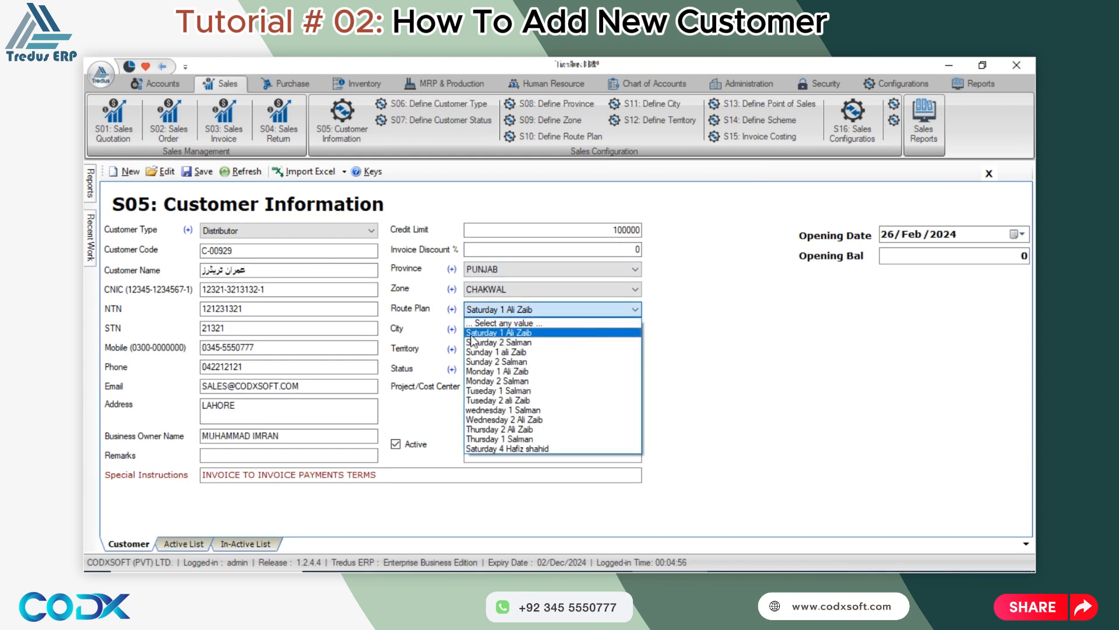
Keep the first Saturday route plan and city BUREWALA, choose territory Chak 261, and keep status Running.
click(526, 333)
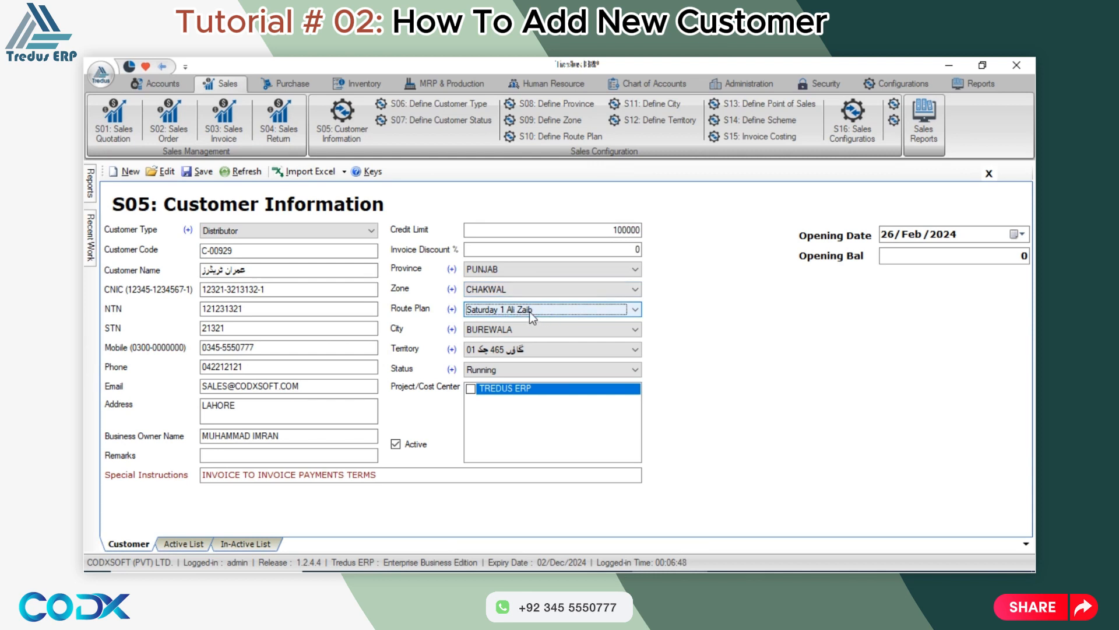
click(519, 331)
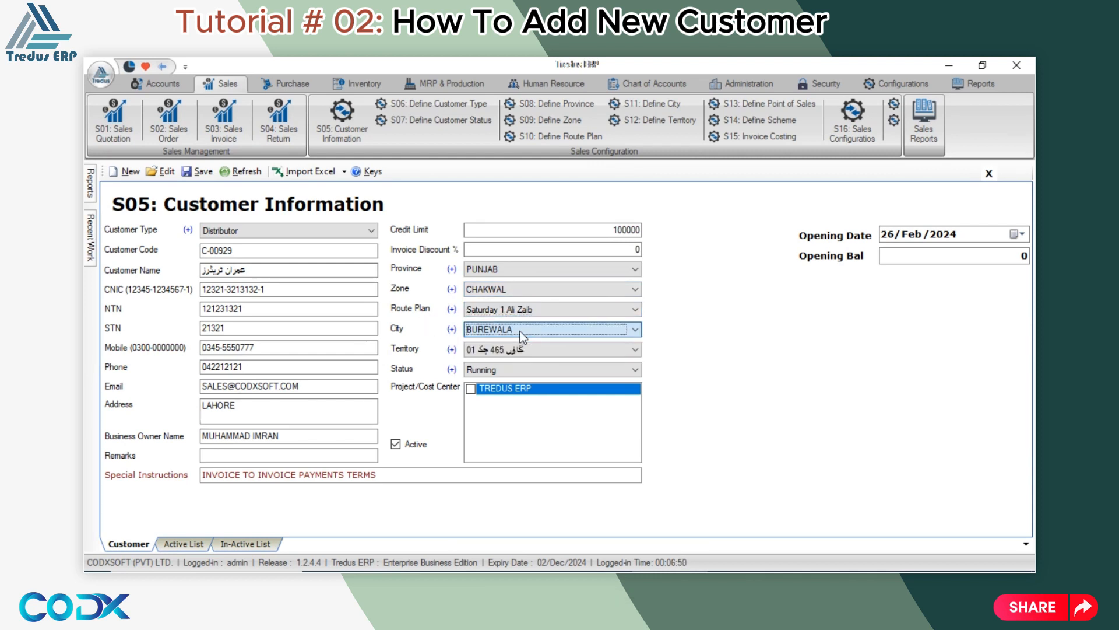
click(518, 351)
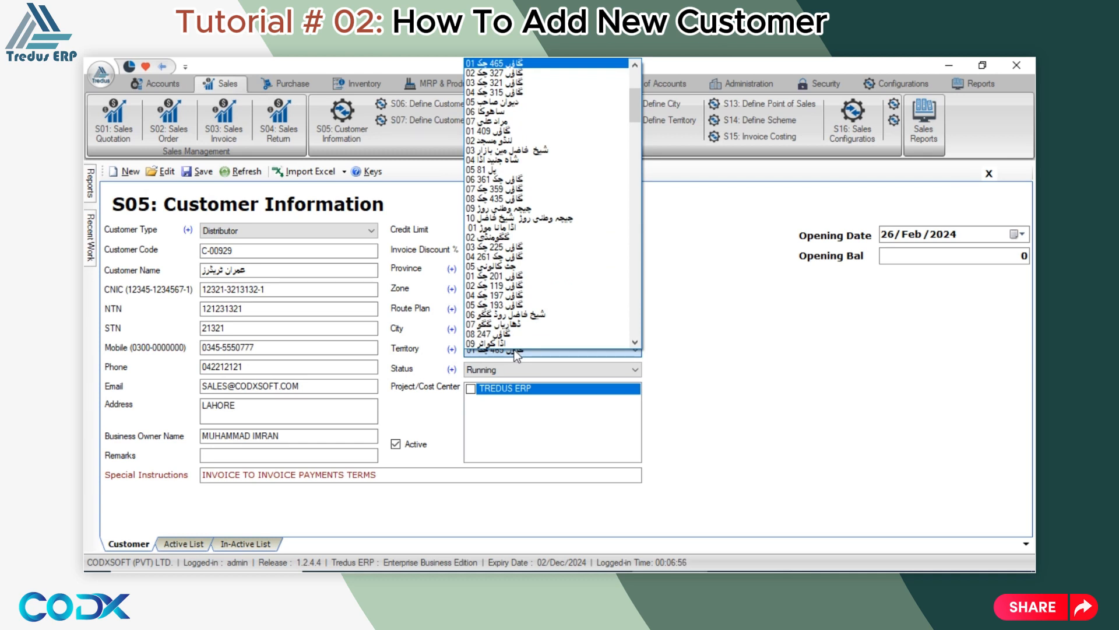
click(512, 258)
click(503, 370)
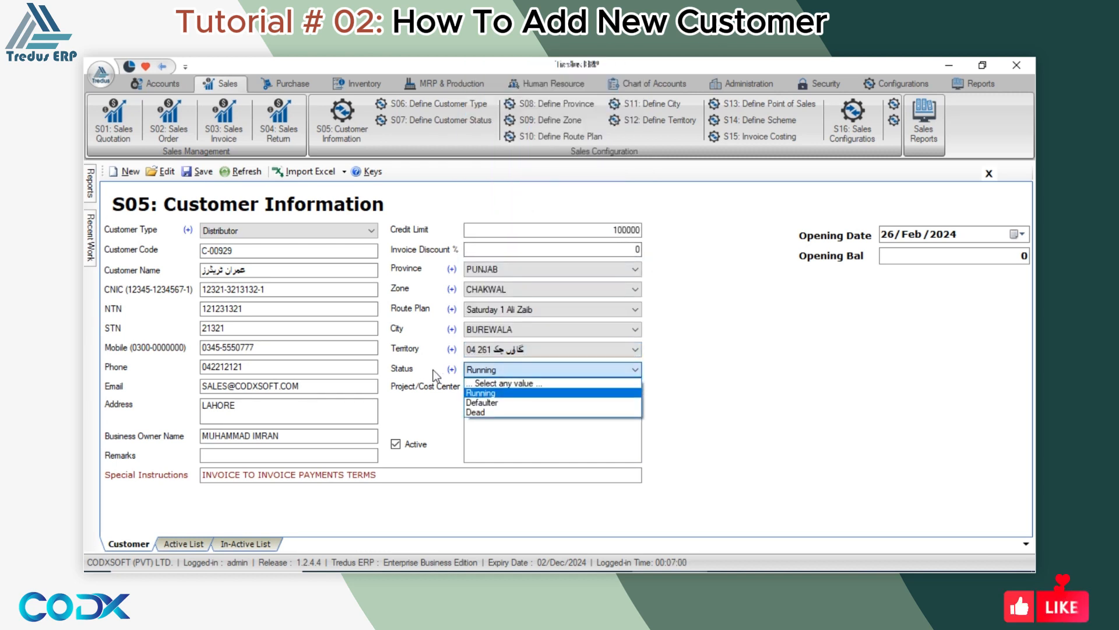
click(505, 394)
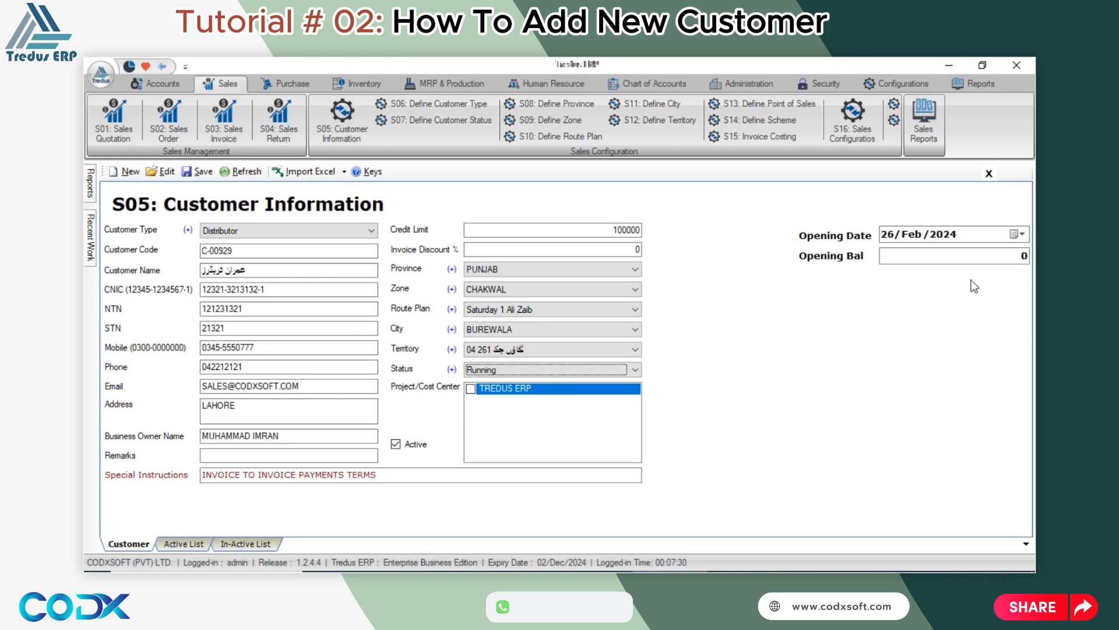
Replace the 0 opening balance with 10000 and delete the leading minus sign.
click(981, 258)
drag(988, 257, 1034, 259)
click(895, 237)
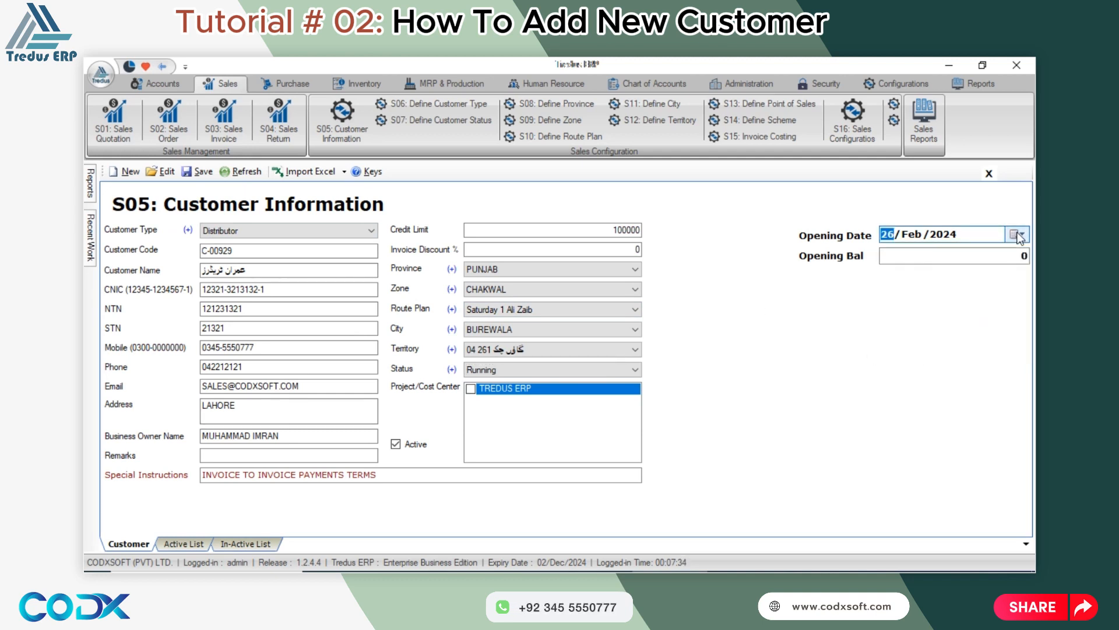
drag(1017, 257, 1035, 259)
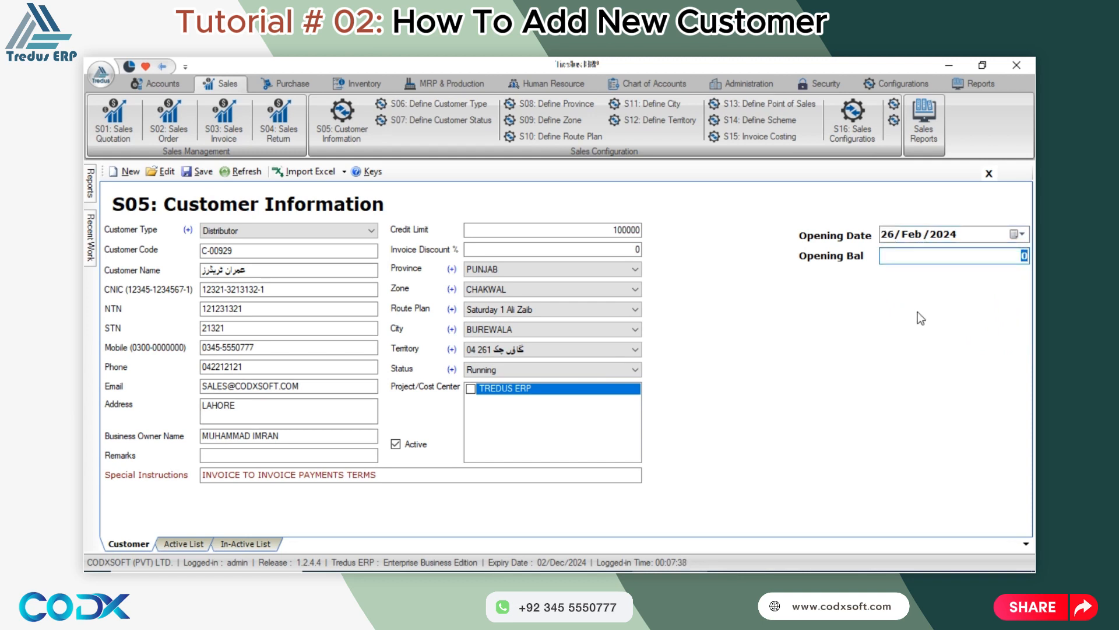
text(10000)
click(987, 256)
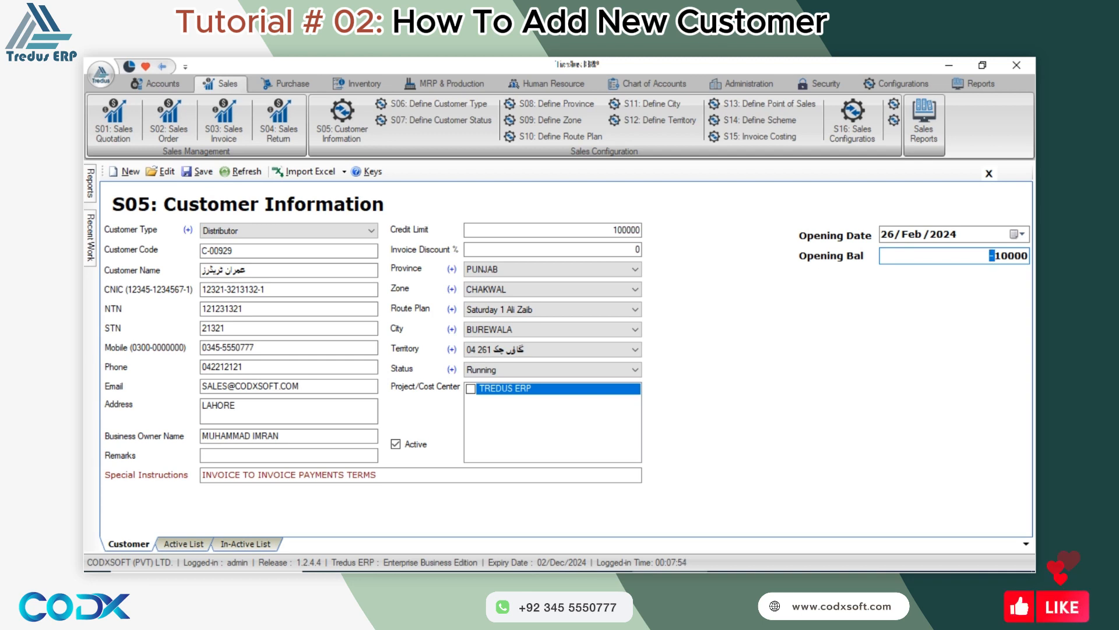
key(Delete)
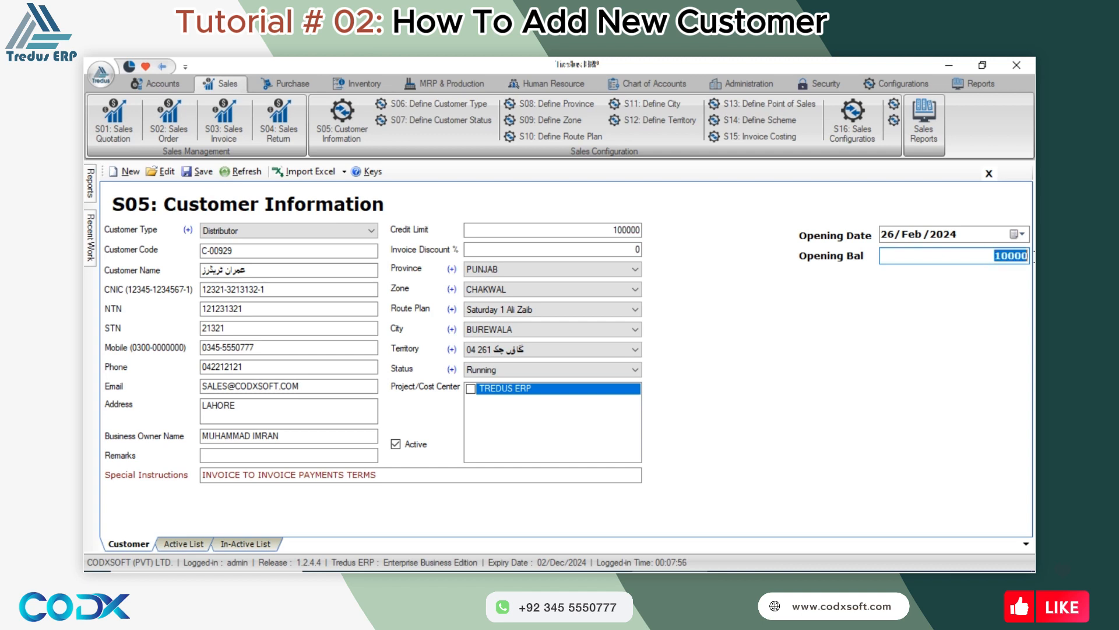
After the duplicate-code error on saving, retype the Customer Code digits as an unused code and save again.
click(201, 171)
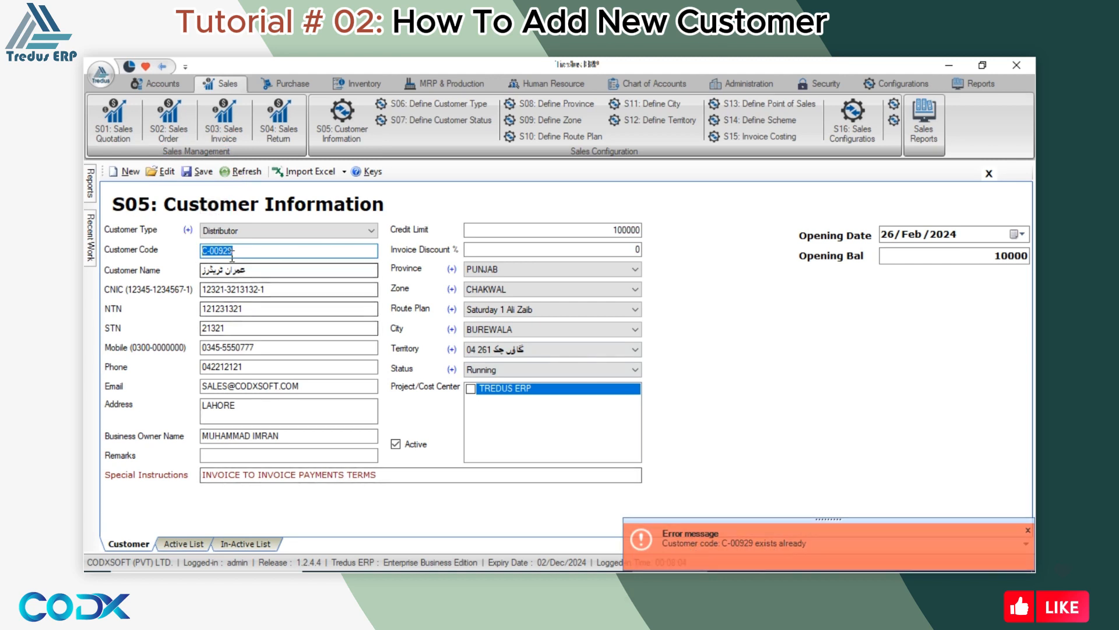
drag(210, 251, 253, 252)
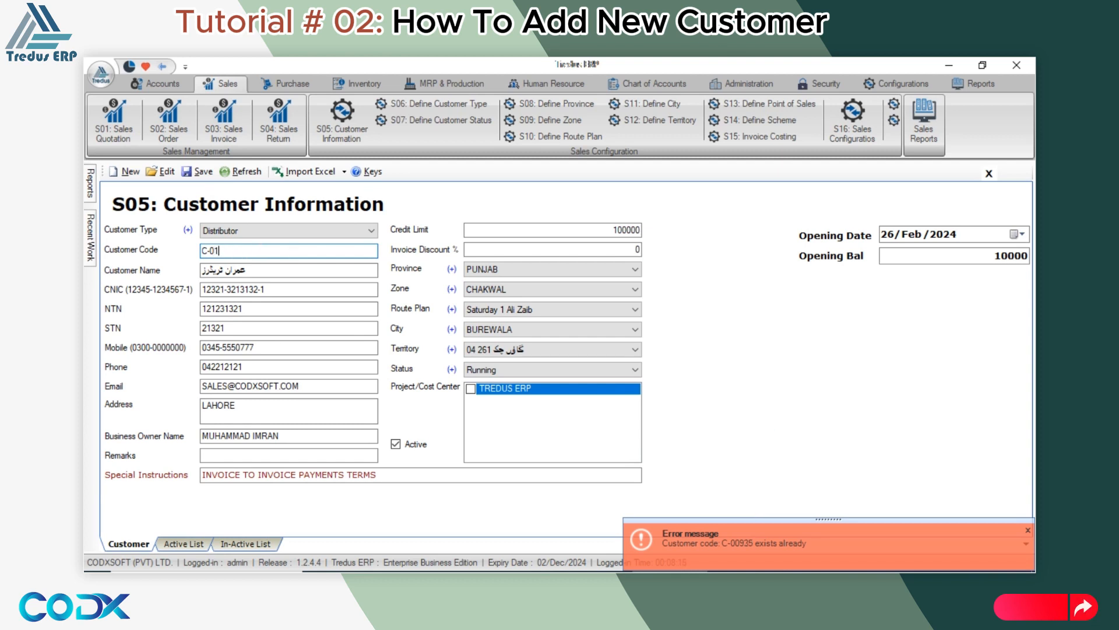
text(105658)
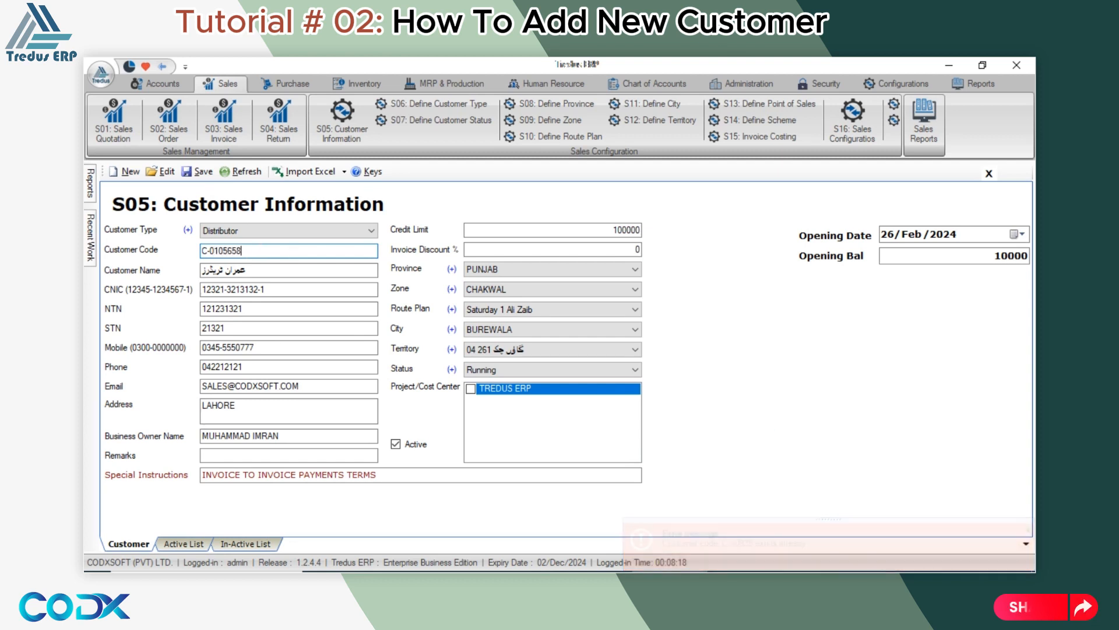
click(195, 172)
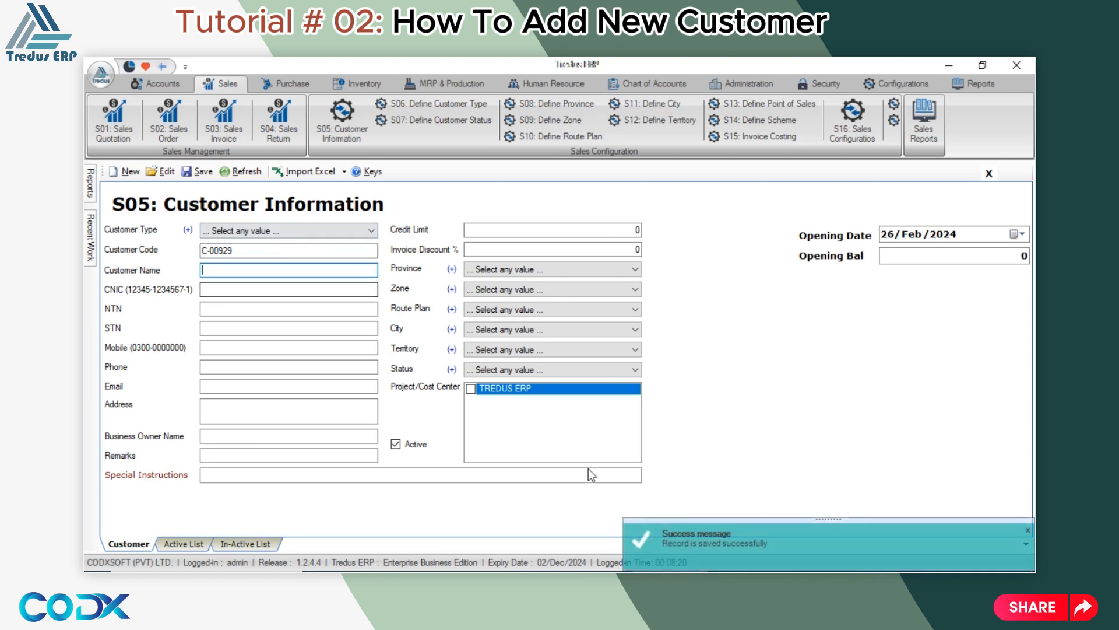
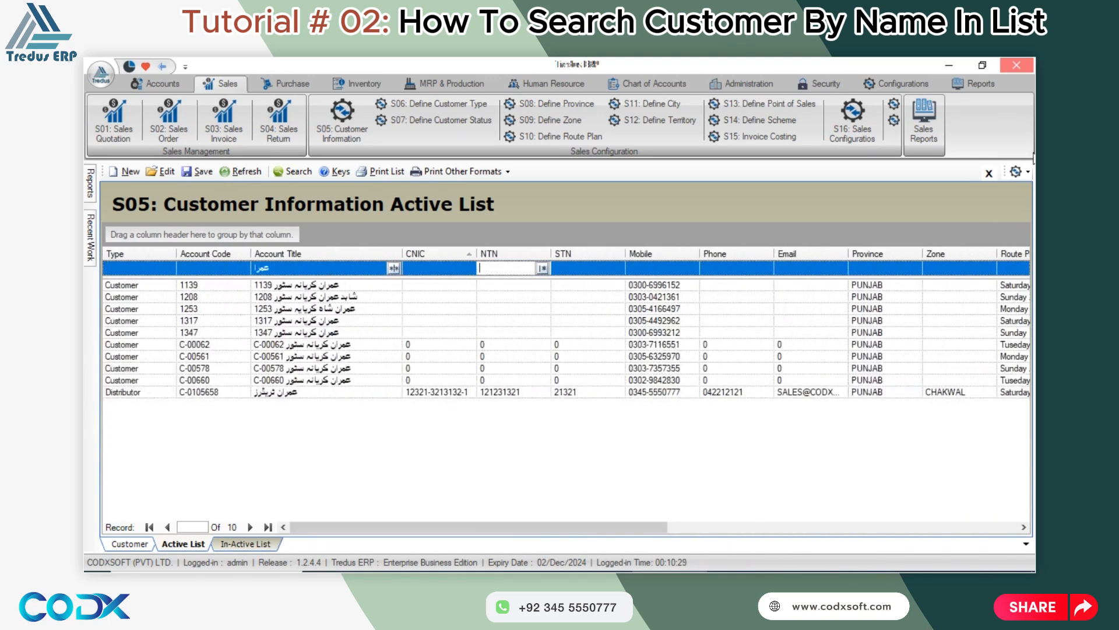
Drag the Type, Zone and Email columns out of the customer list into the Field Chooser.
click(1027, 171)
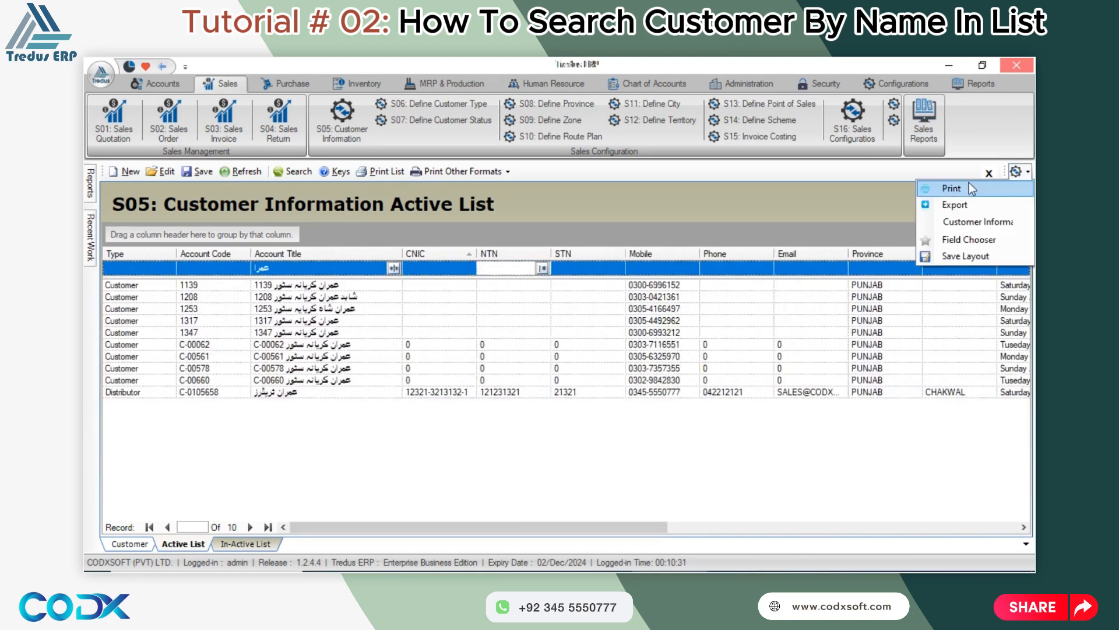
click(965, 241)
drag(985, 239, 757, 248)
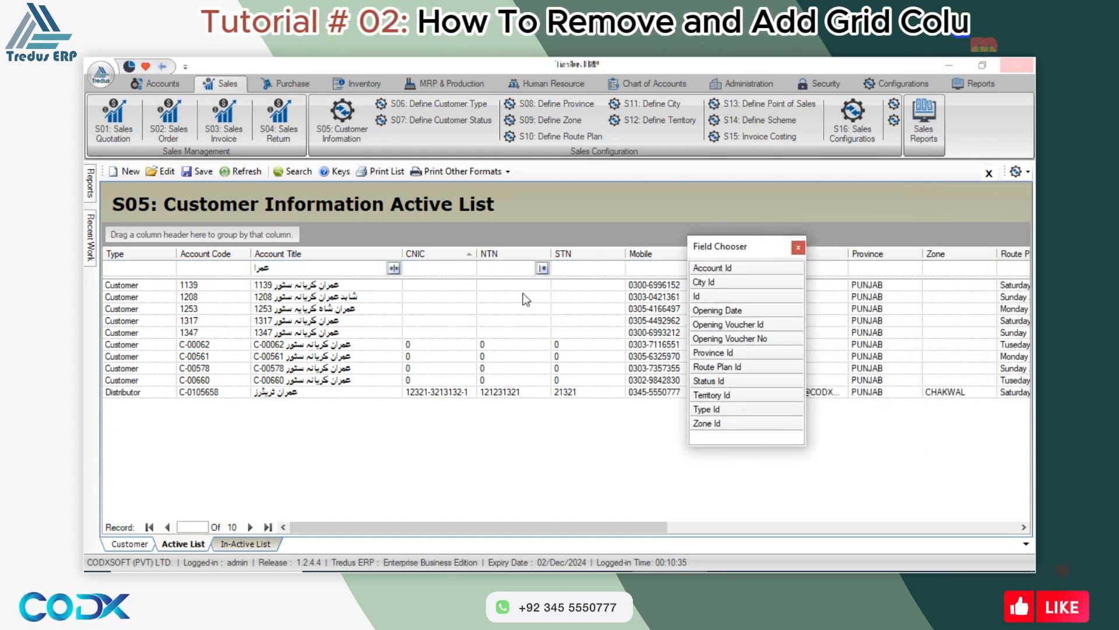
click(477, 527)
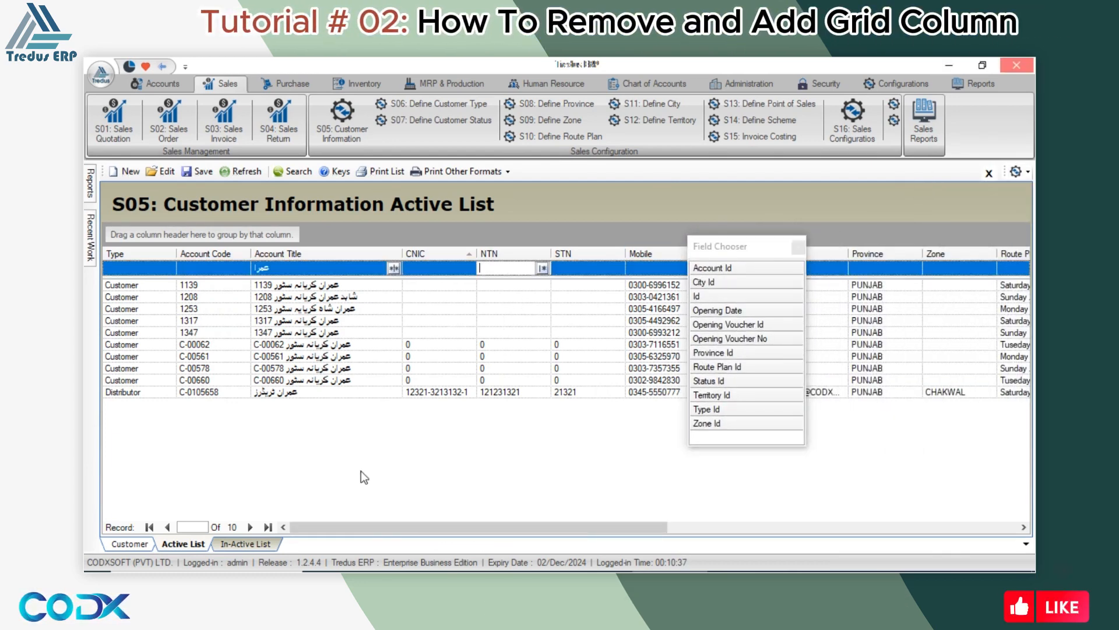
drag(117, 254, 276, 276)
click(600, 281)
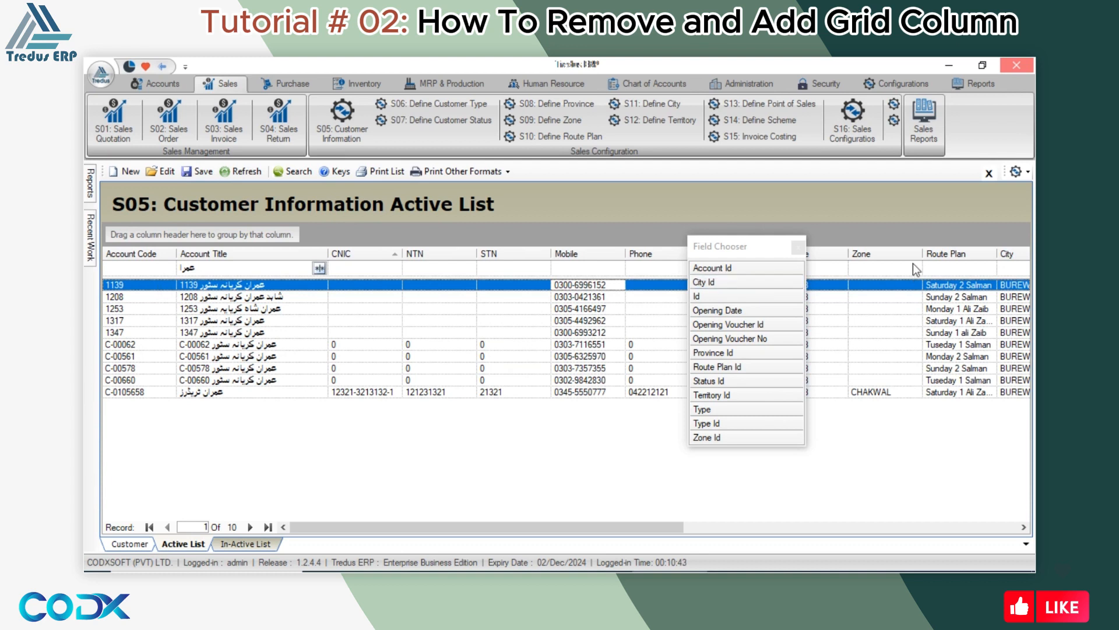
drag(899, 260, 758, 303)
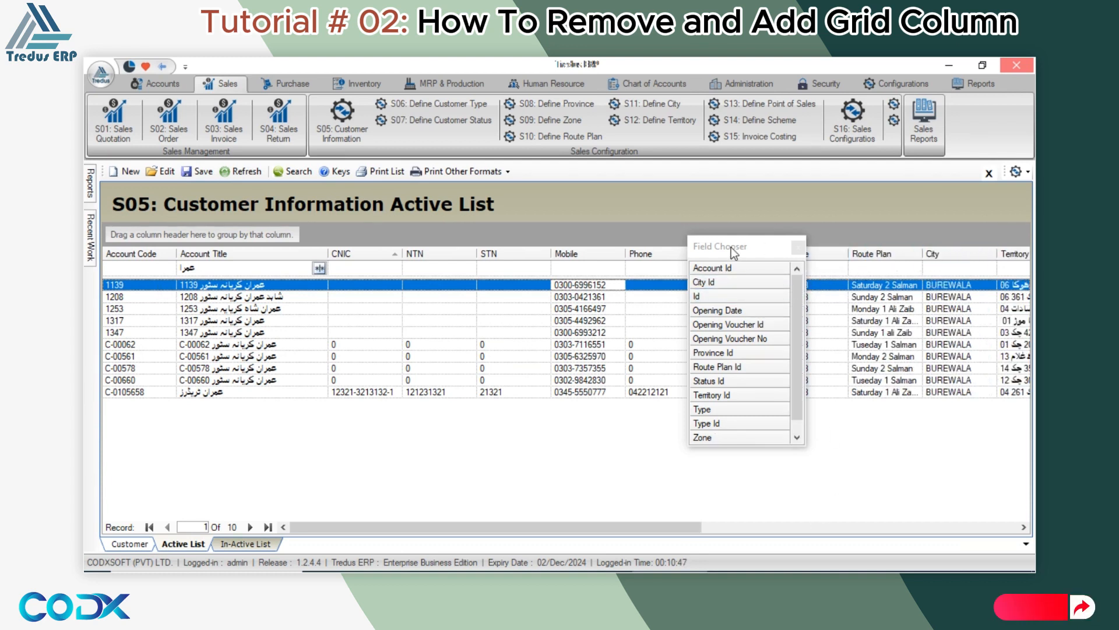
drag(731, 248, 538, 268)
drag(721, 252, 572, 321)
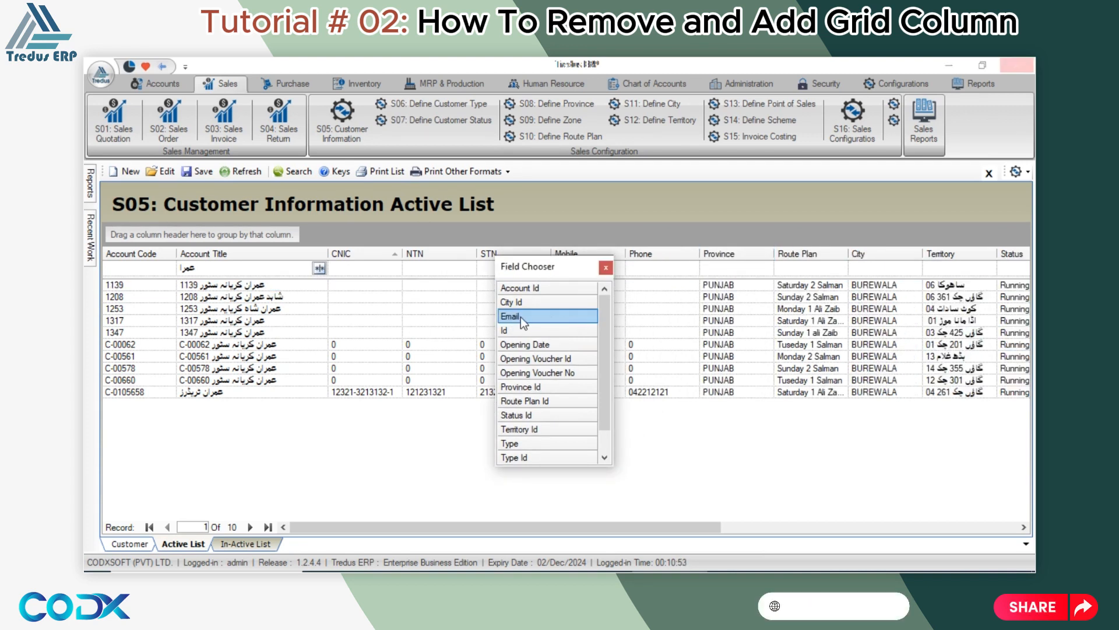
click(606, 267)
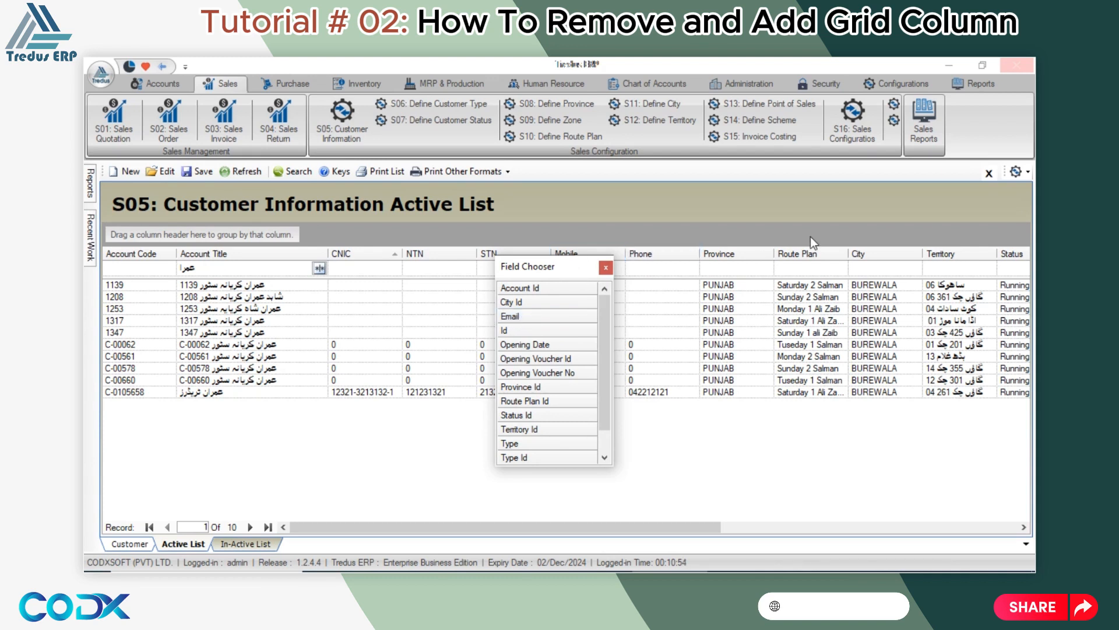
Bring the Email column back into the customer list from the Field Chooser.
click(1027, 178)
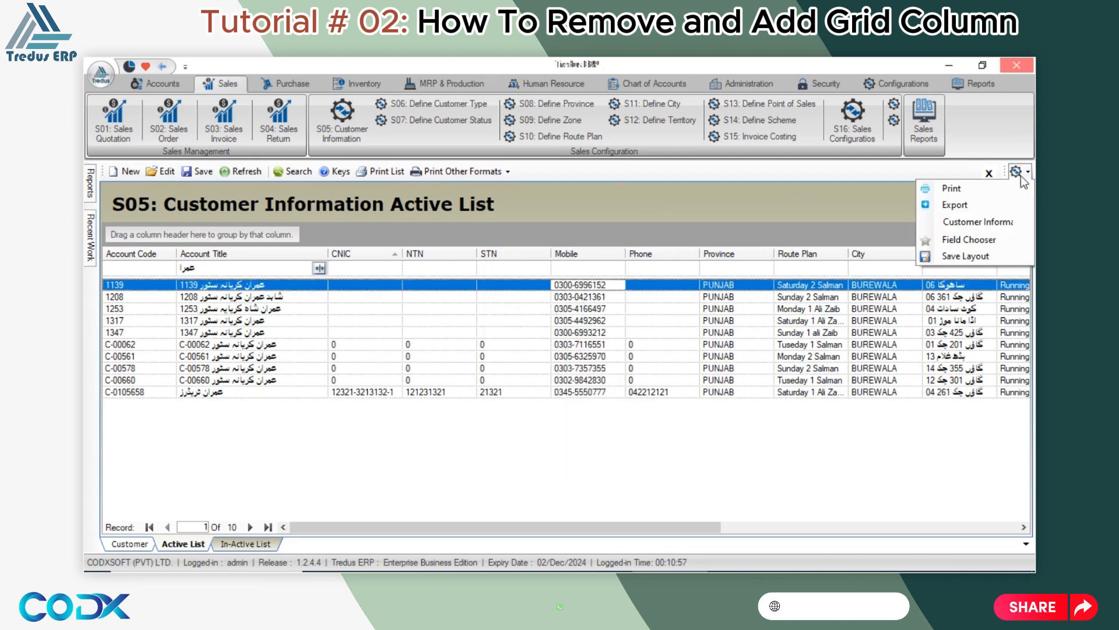
click(965, 240)
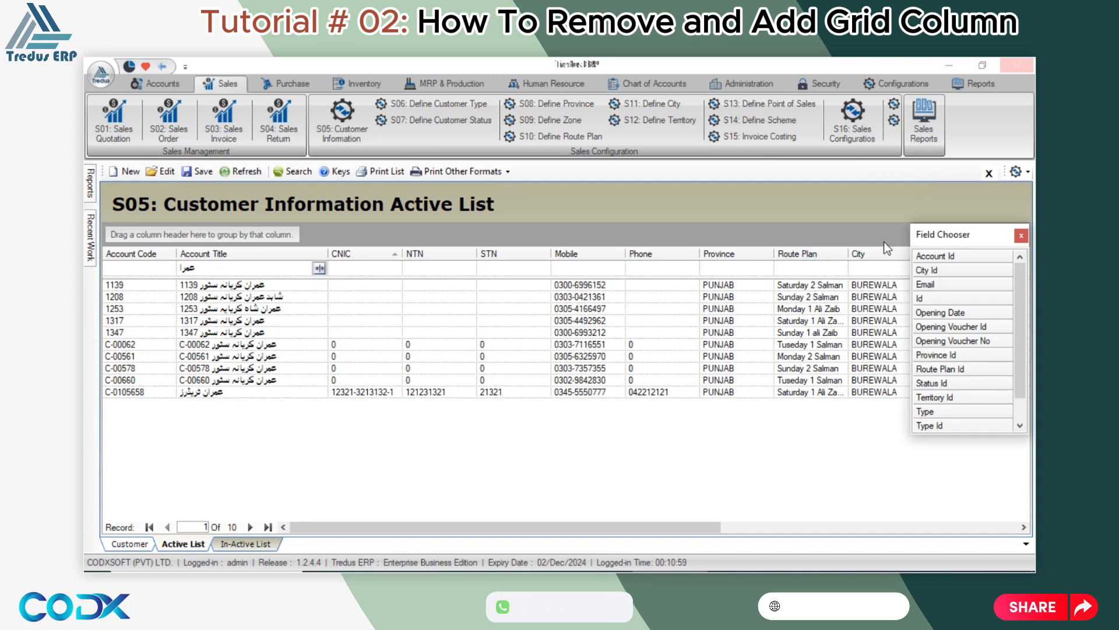
drag(959, 236, 719, 236)
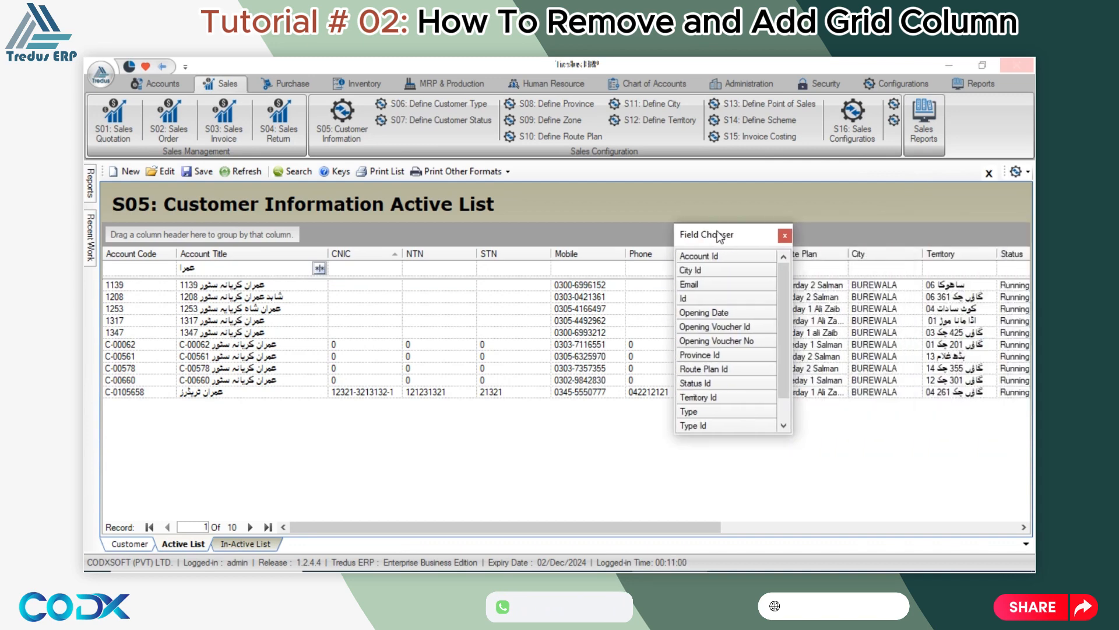
double_click(711, 285)
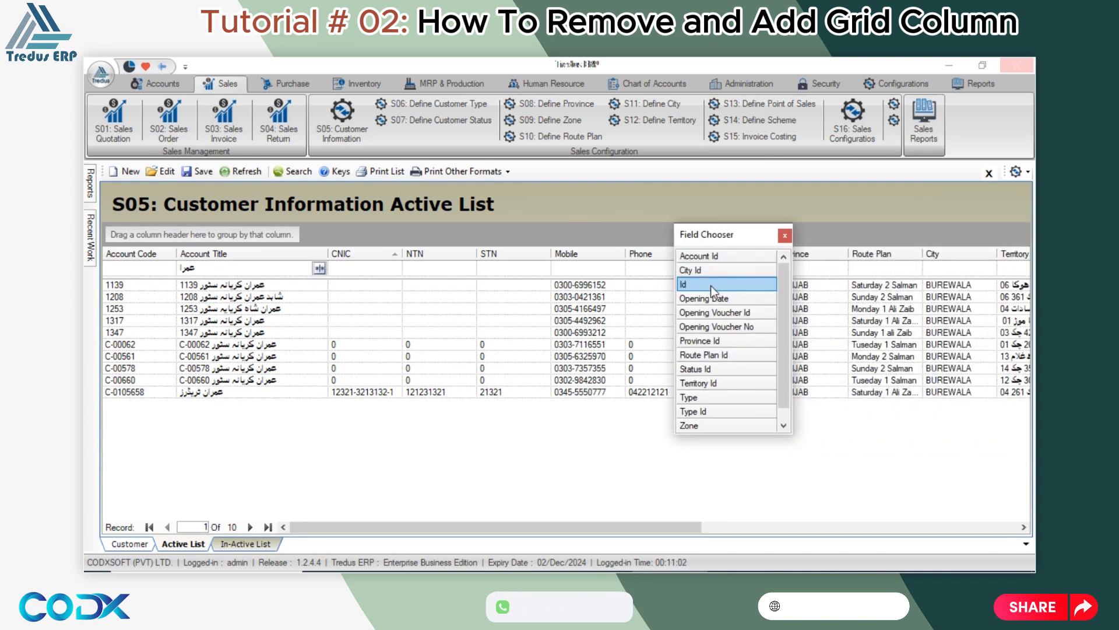
click(788, 236)
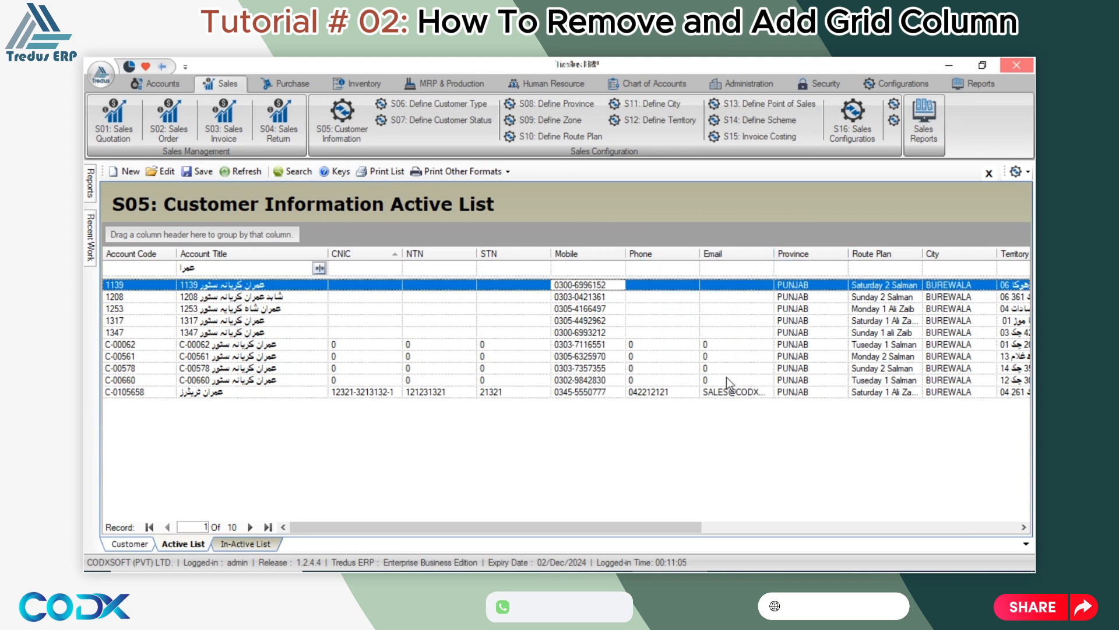
click(1028, 173)
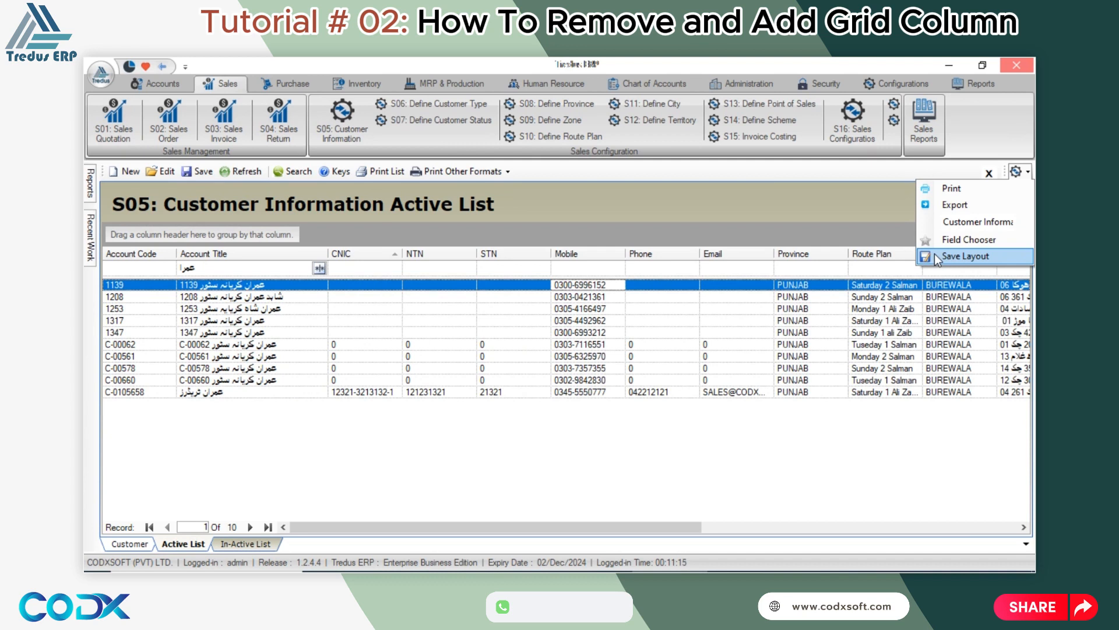
Save the grid layout and acknowledge the 'Settings saved successfully' message.
click(947, 256)
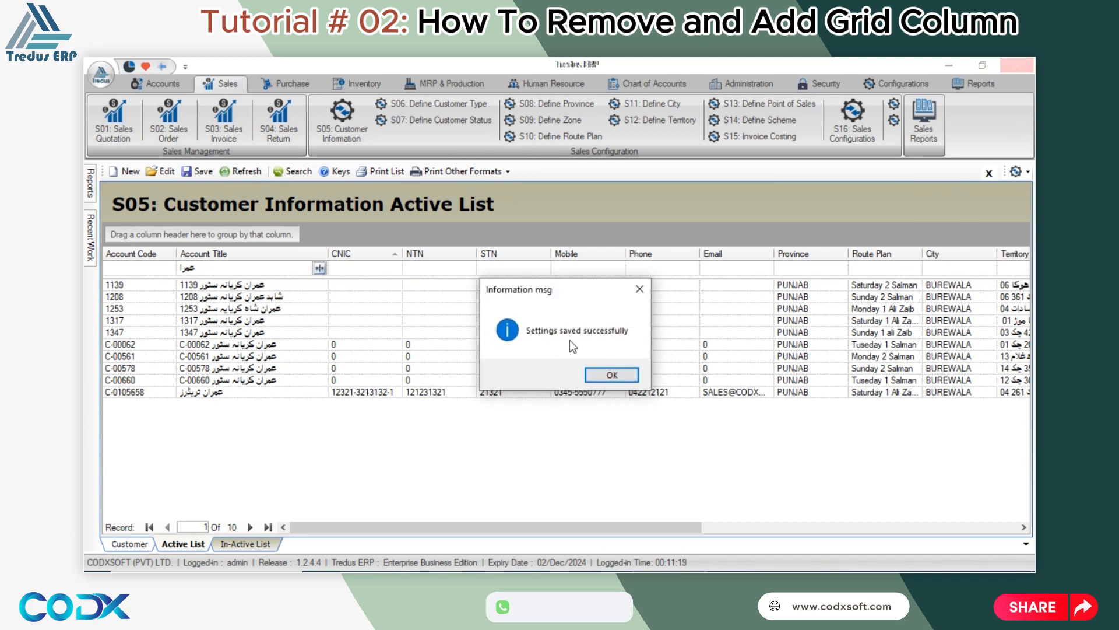
click(611, 375)
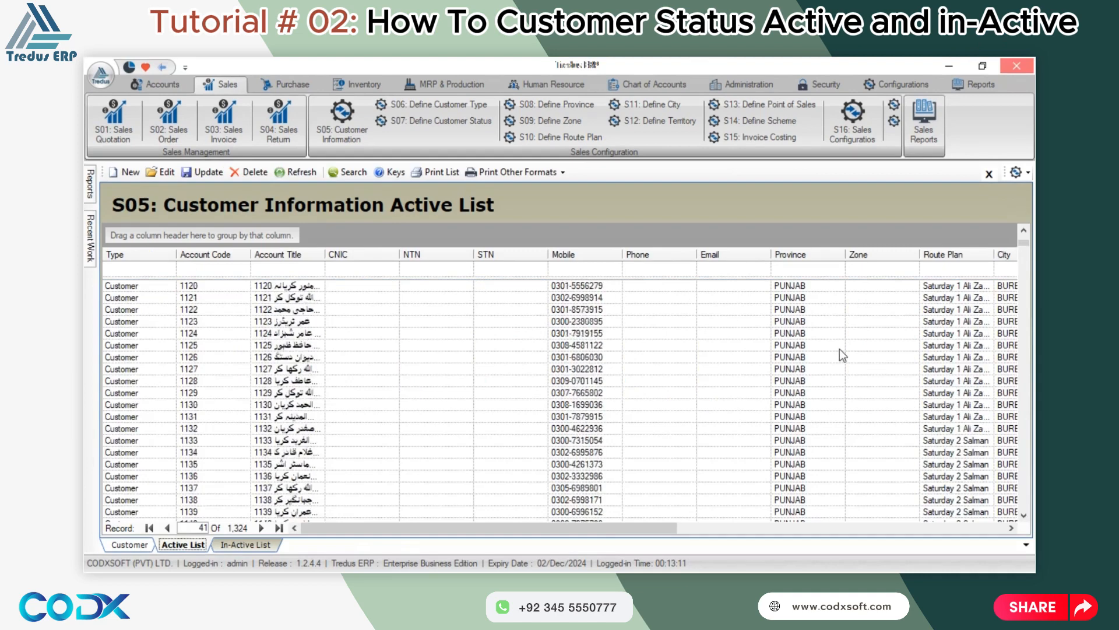
Uncheck Active on customer 01 ABCD, confirm the update, and view the In-Active List.
scroll(291, 350, up, 7)
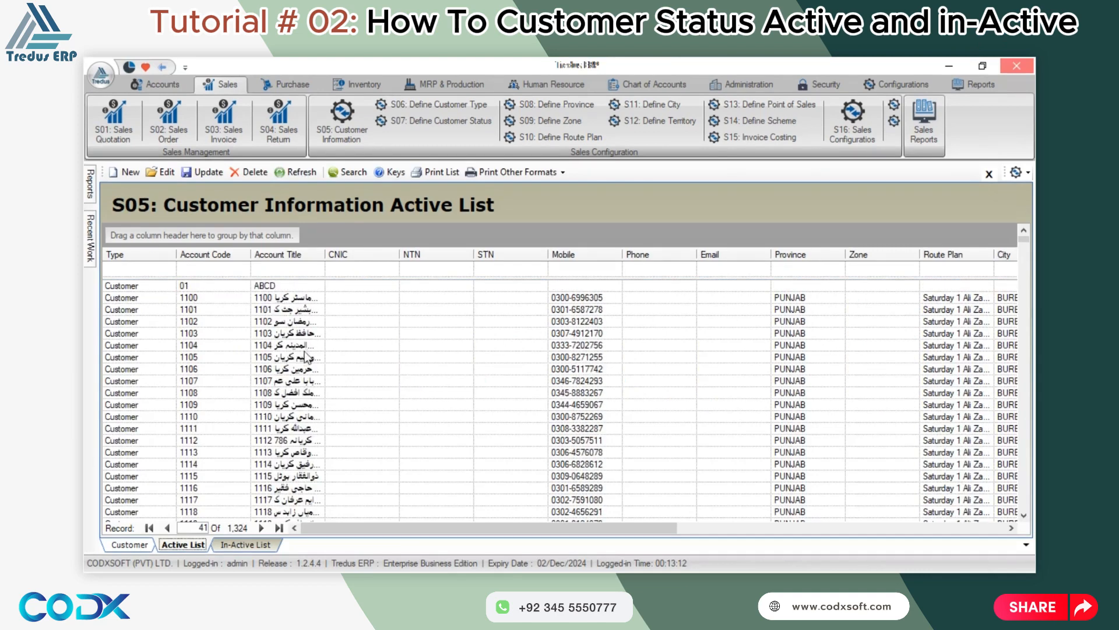
click(276, 286)
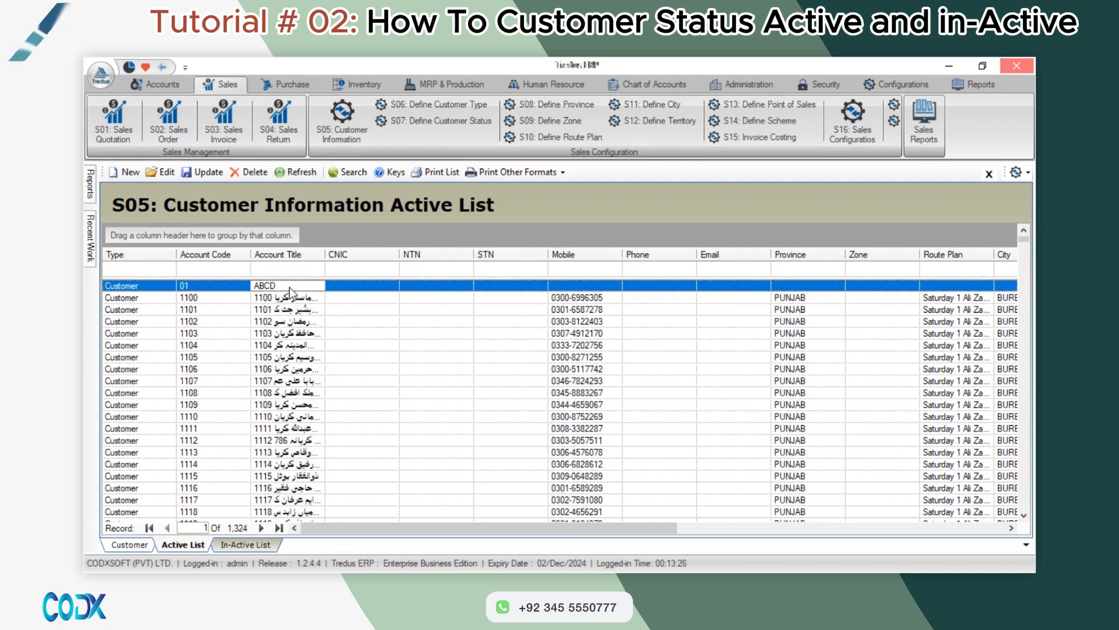
double_click(289, 287)
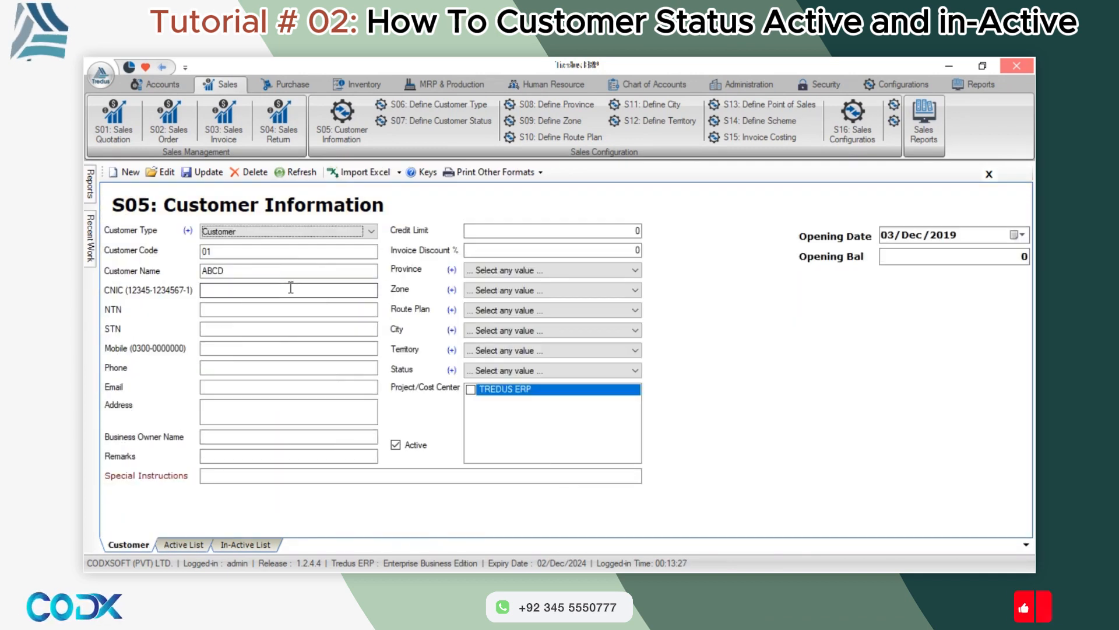
click(398, 448)
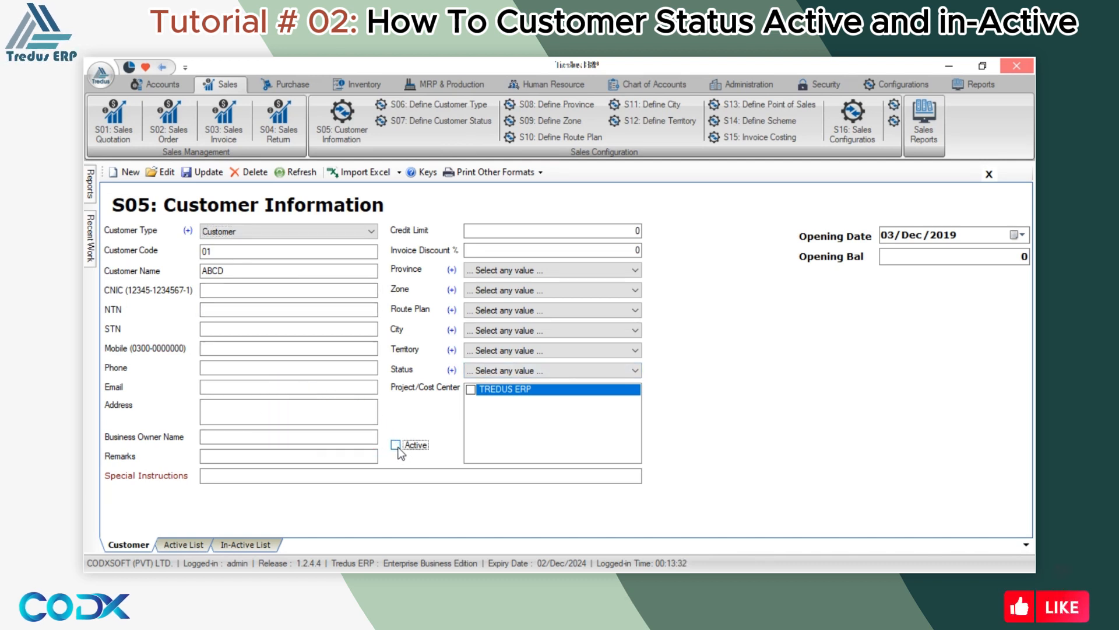
click(207, 174)
click(538, 368)
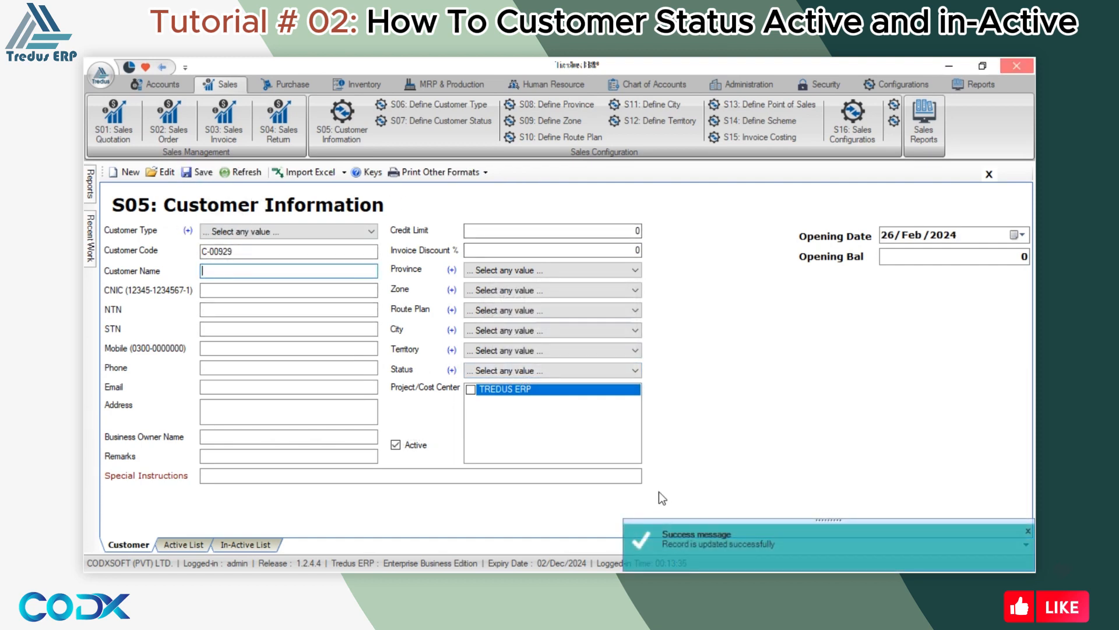
click(248, 545)
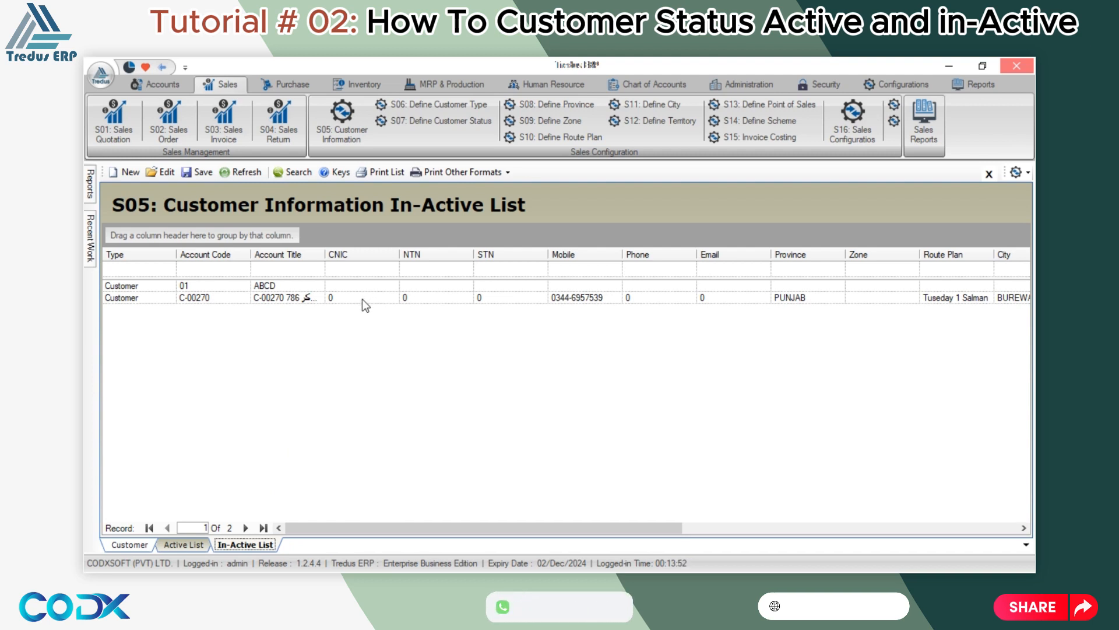
Reactivate customer 01 ABCD, enter a CNIC number, and save the update.
double_click(370, 286)
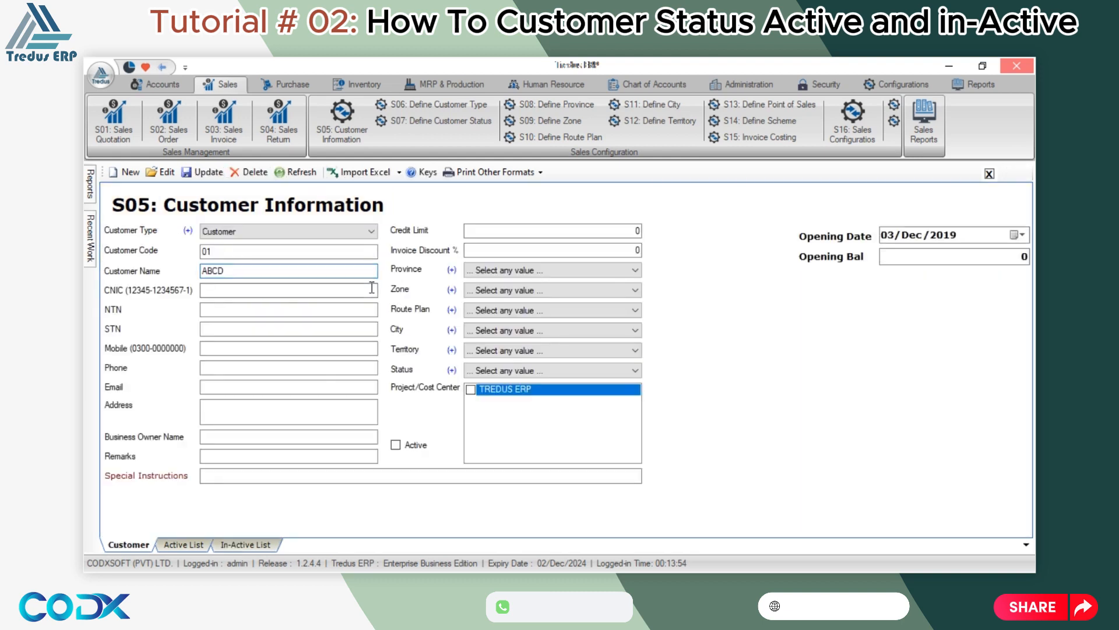
click(411, 447)
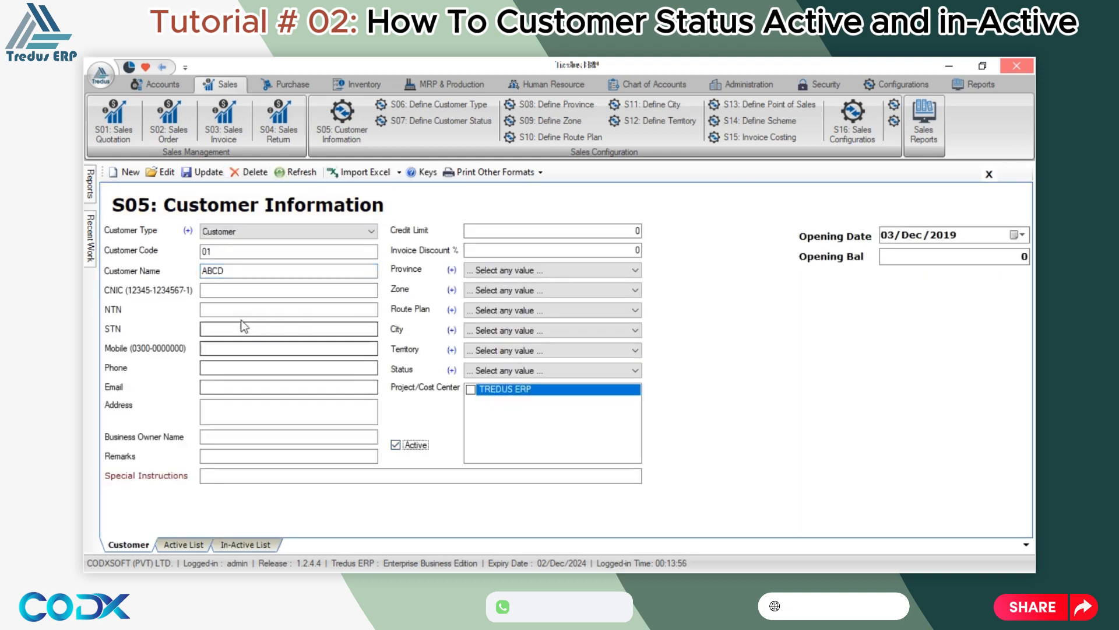
click(235, 291)
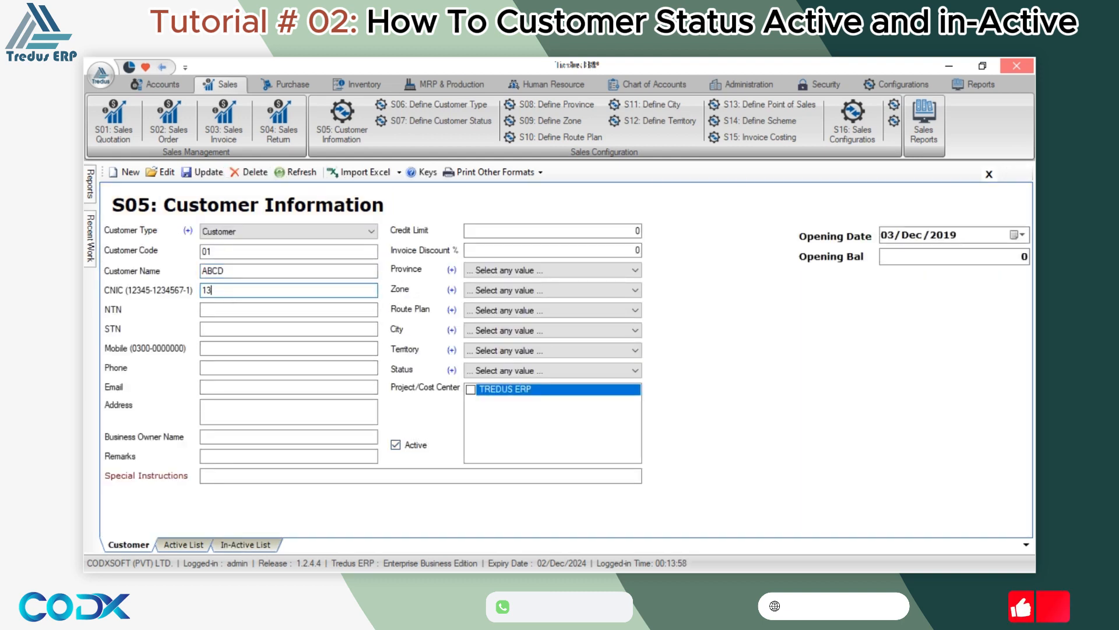
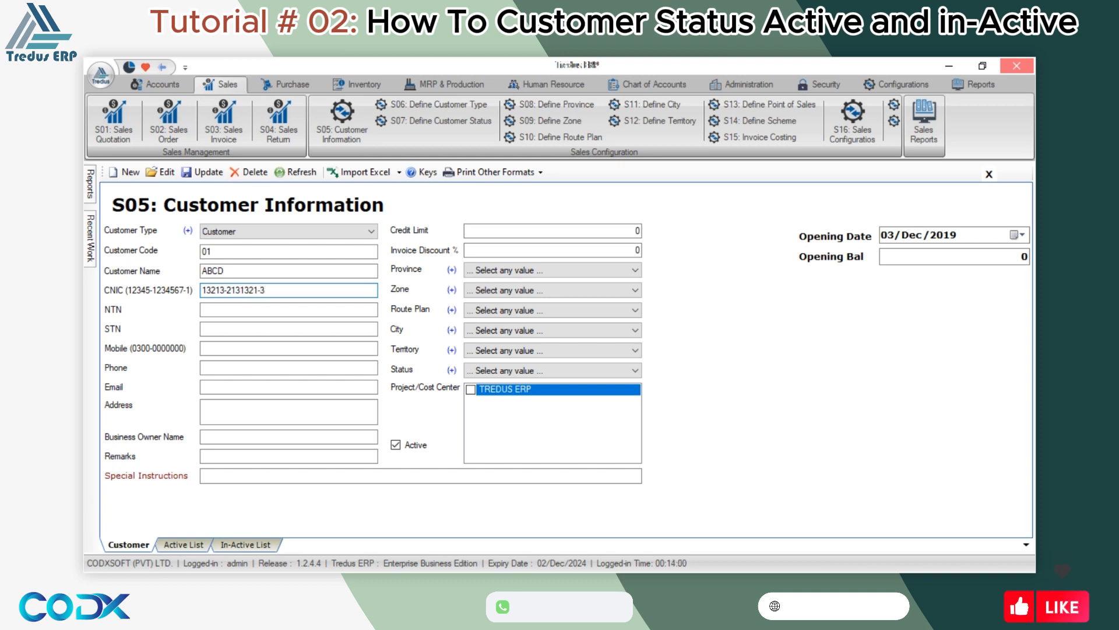
click(201, 173)
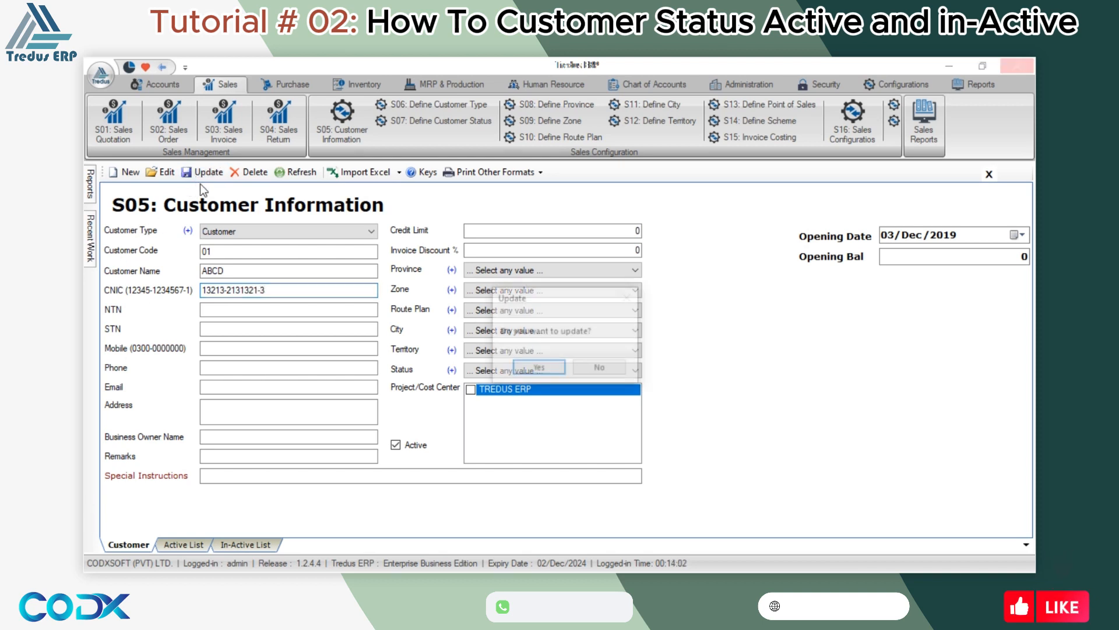
click(537, 368)
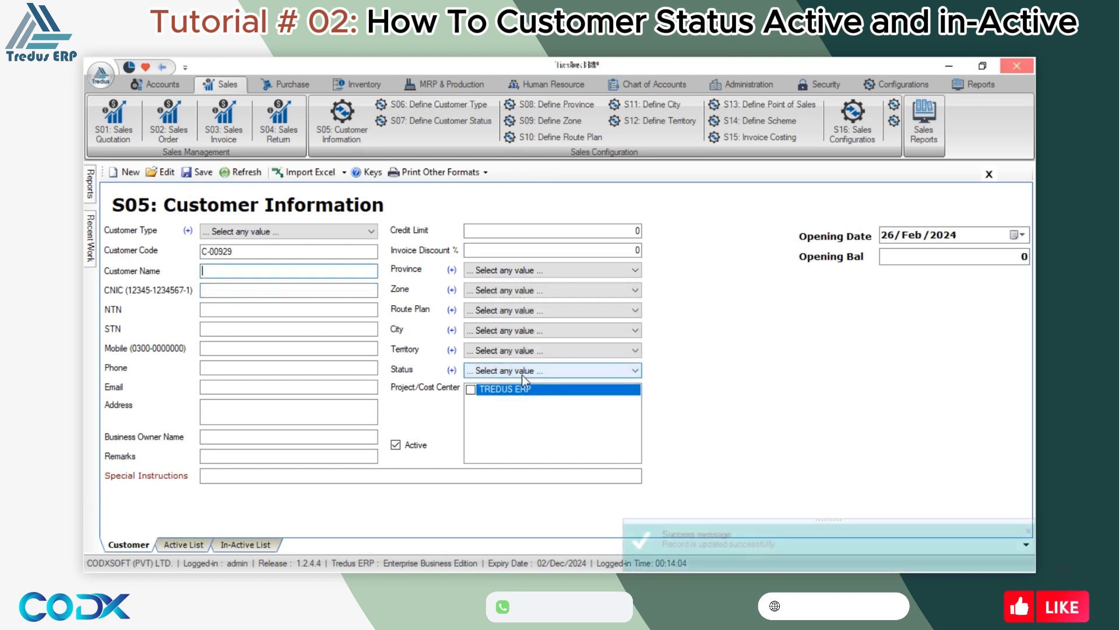
Return to the Active List, scroll to its top and select customer 01 ABCD.
click(178, 546)
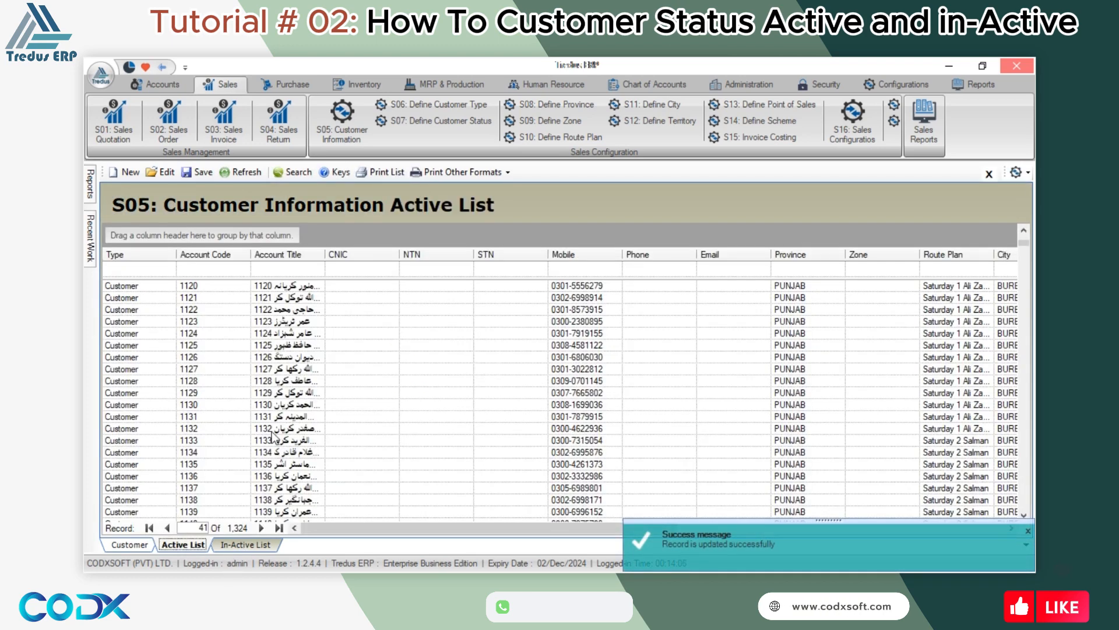
drag(1026, 249, 1023, 239)
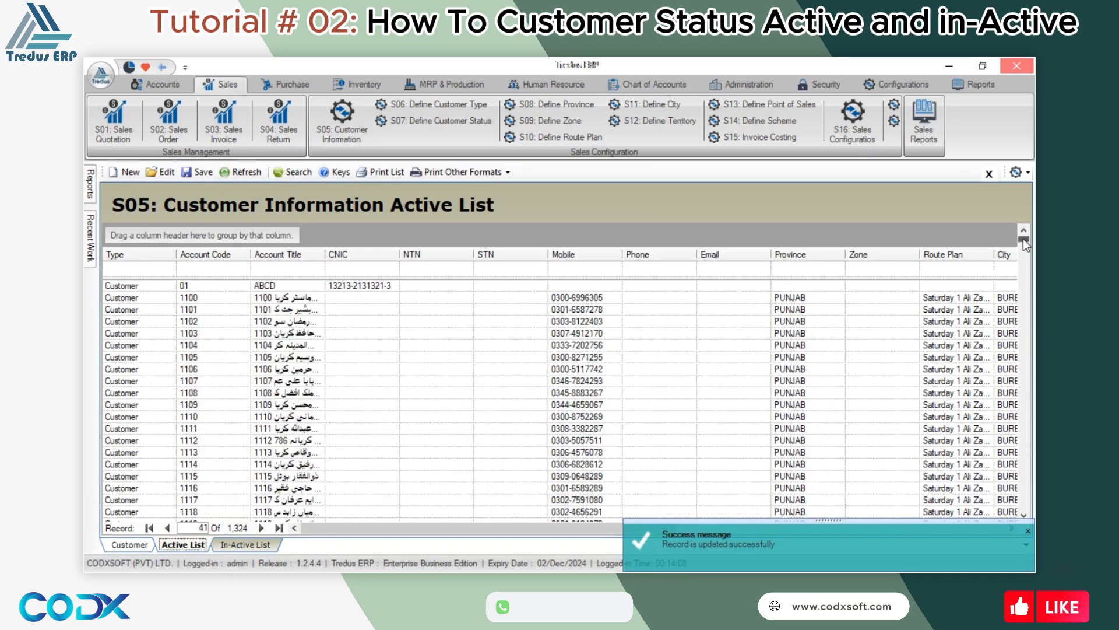
click(285, 290)
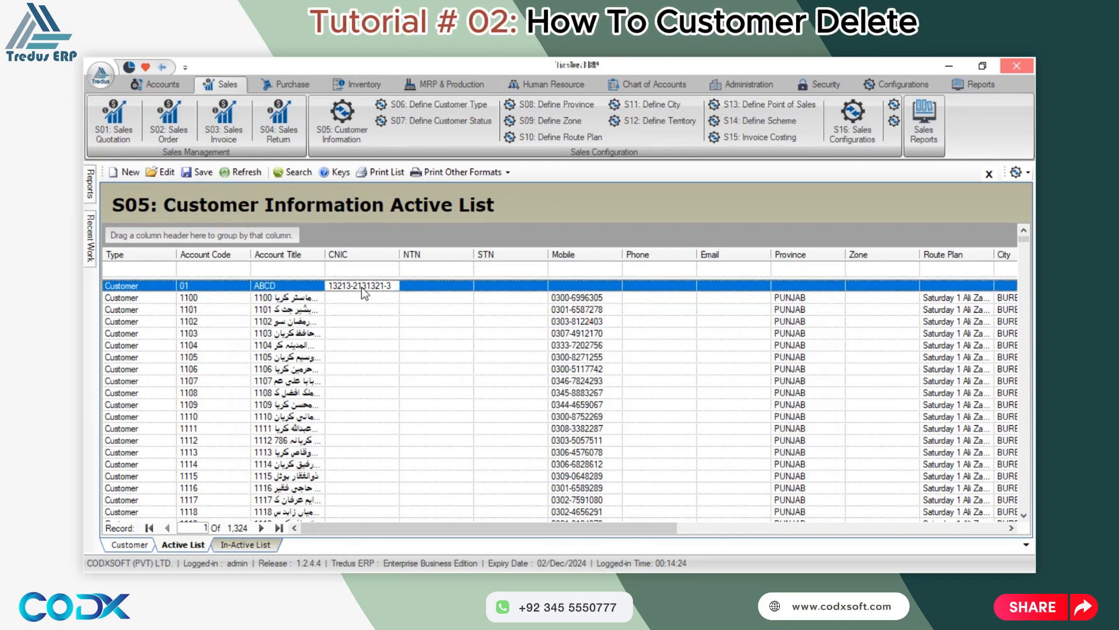
Open ABCD, then open the distributor customer and attempt to delete it, which is refused.
double_click(364, 293)
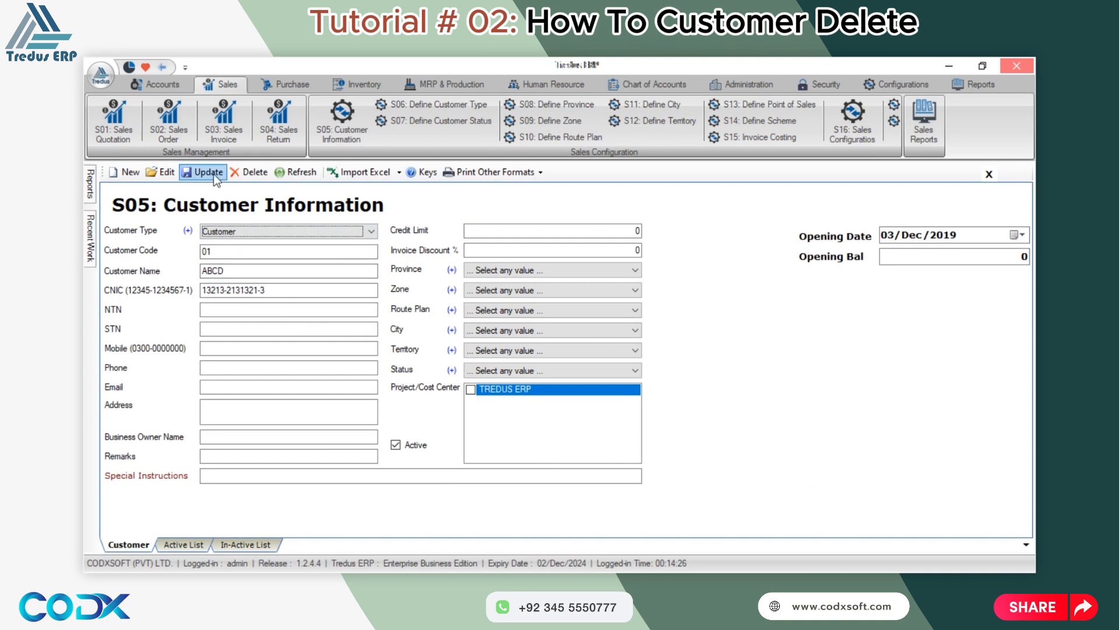
click(199, 546)
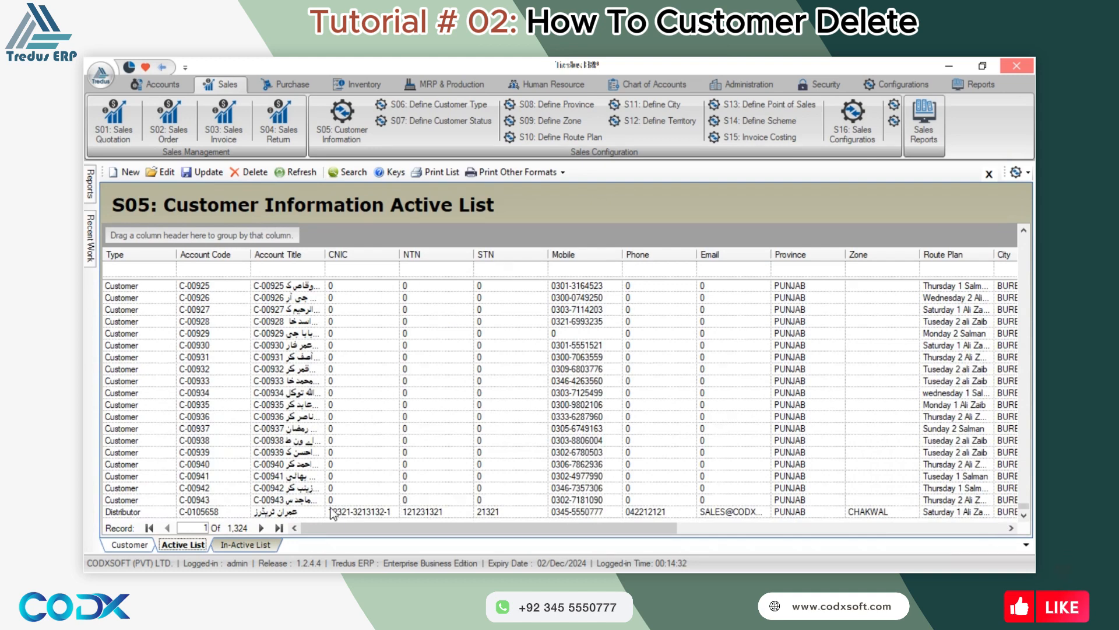
double_click(355, 512)
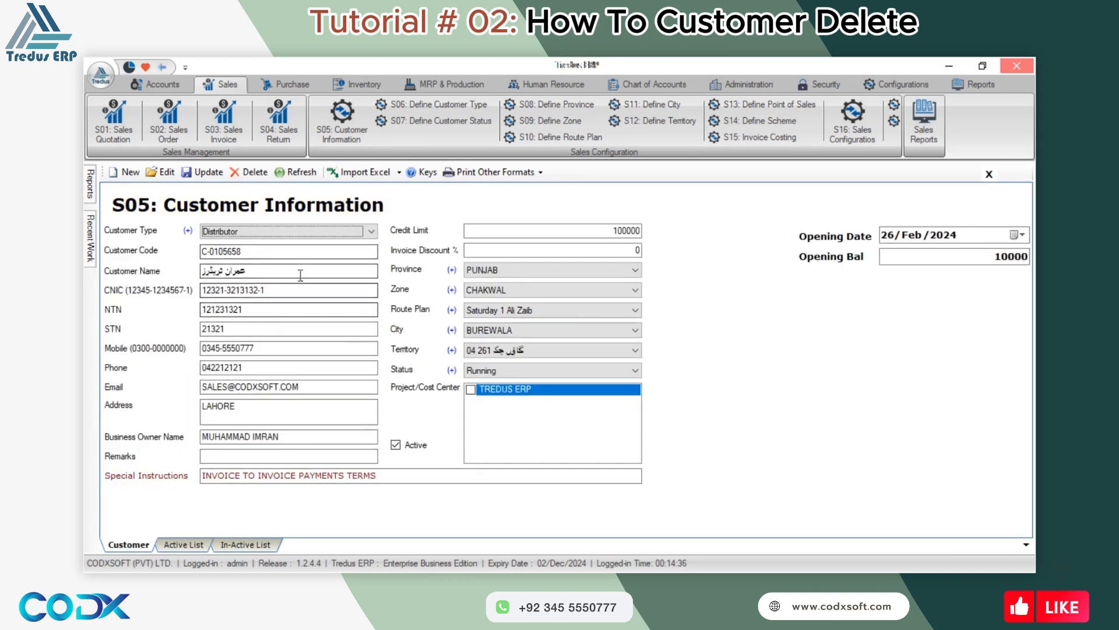
click(248, 171)
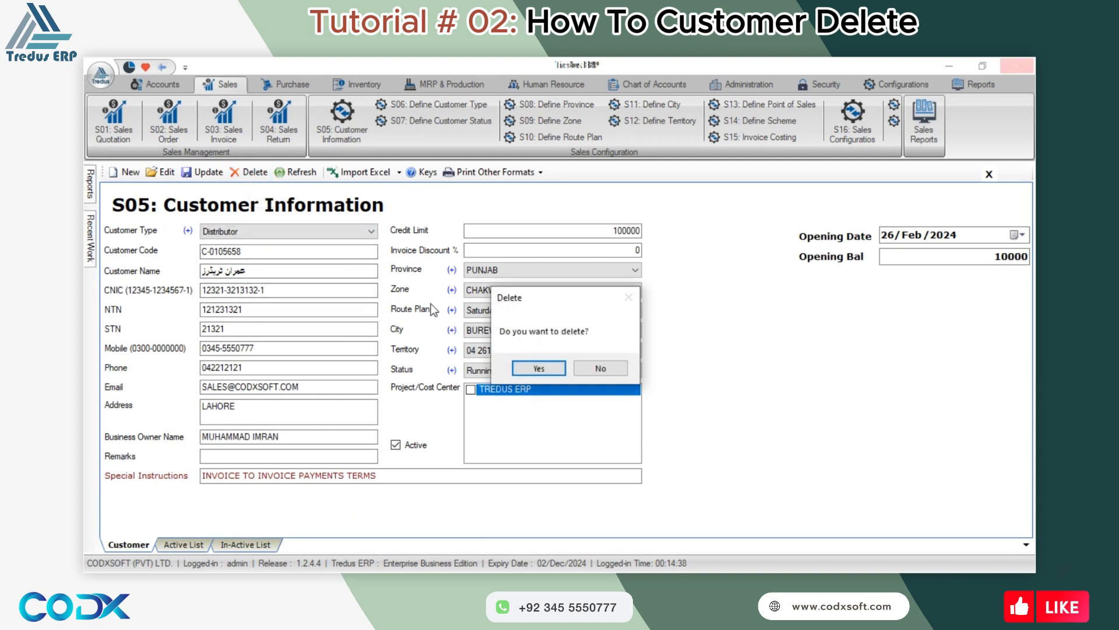
click(539, 368)
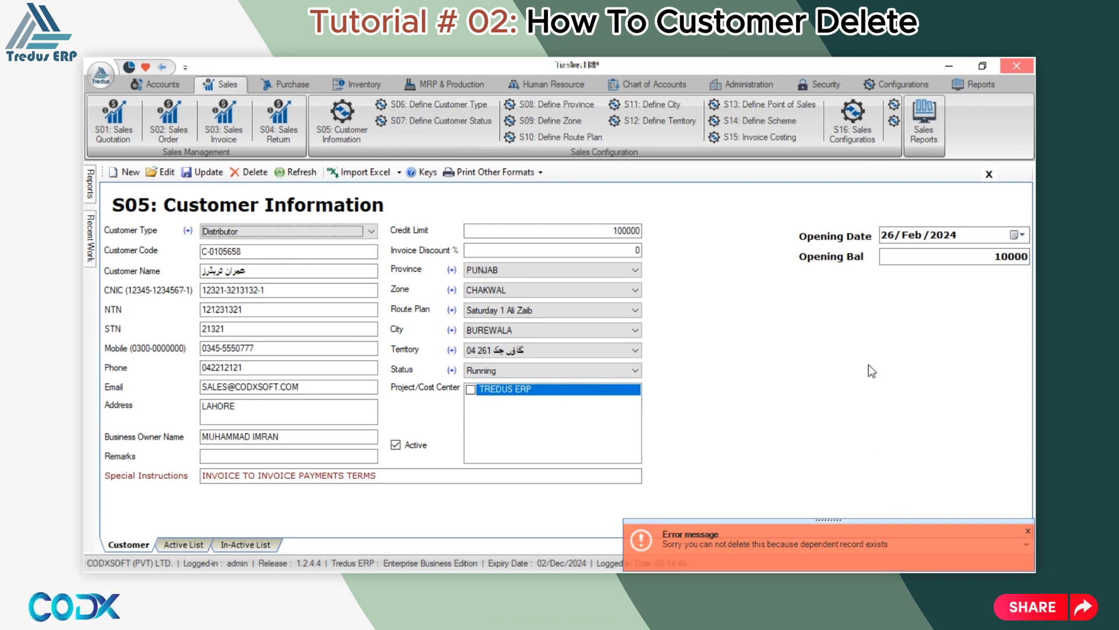
Change the distributor's opening balance from 10000 to 0, save it, and reopen the record.
click(916, 261)
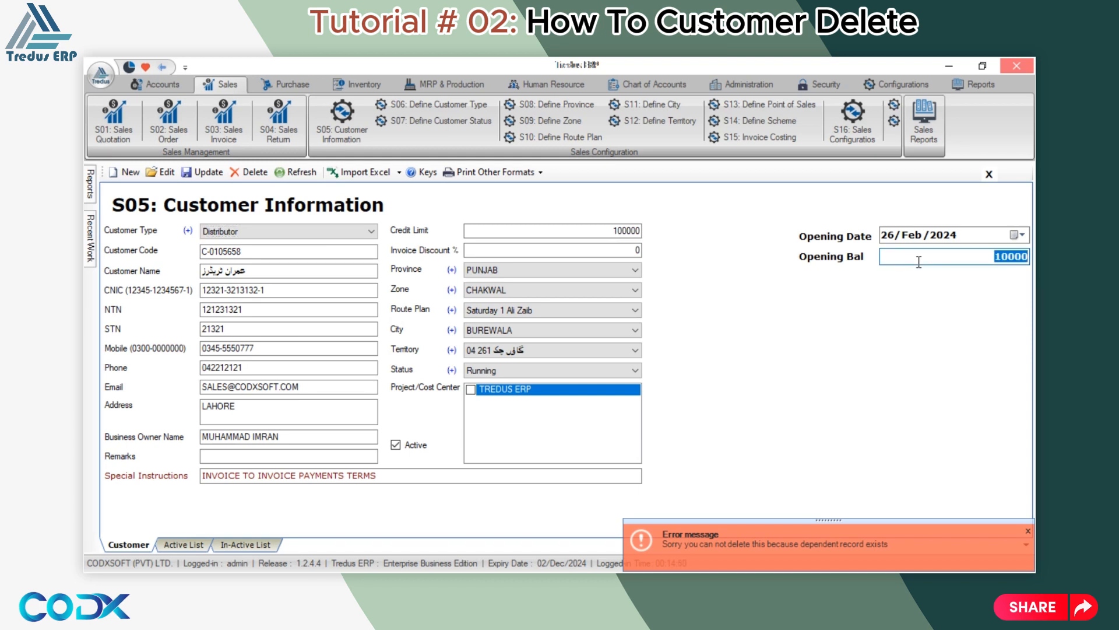
text(0)
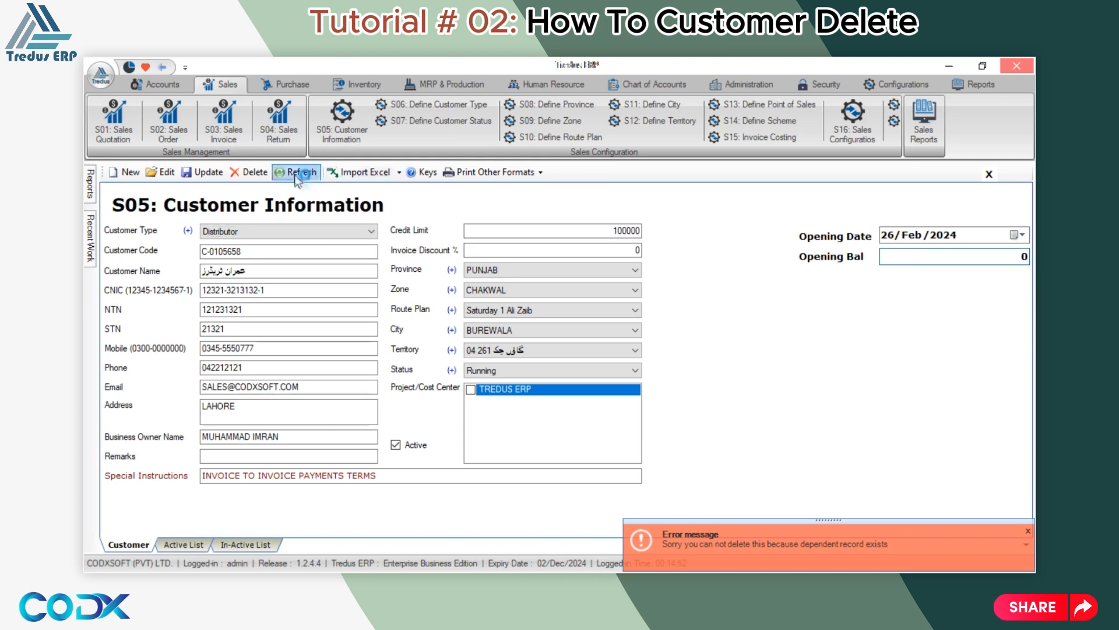
click(201, 172)
click(551, 365)
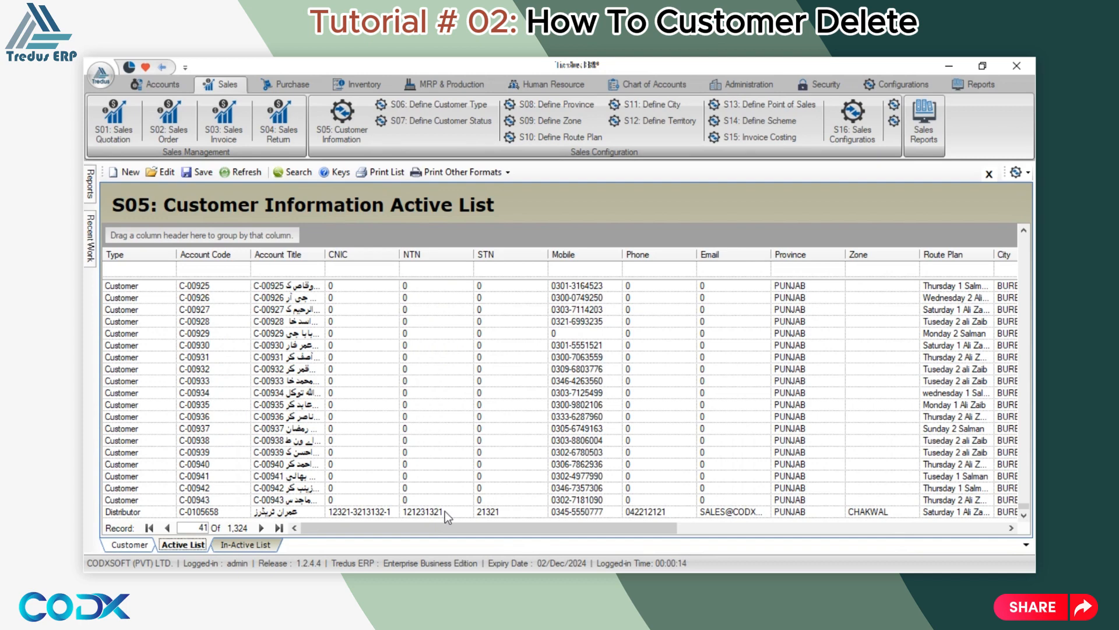
double_click(445, 511)
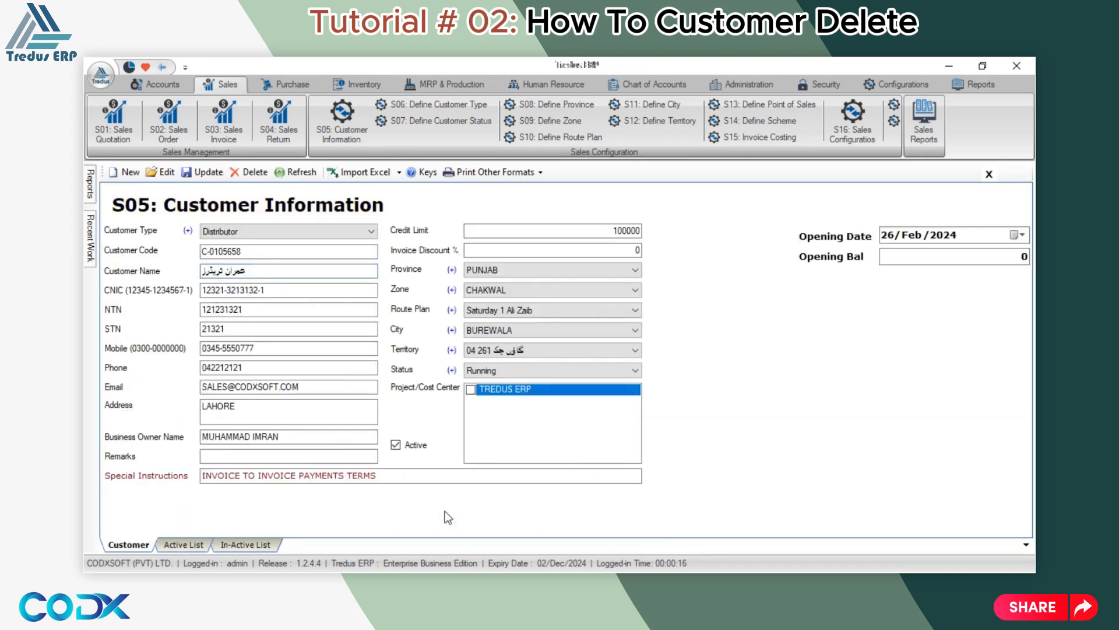
Check the opening balance reads 0, then delete the distributor customer and confirm.
click(974, 256)
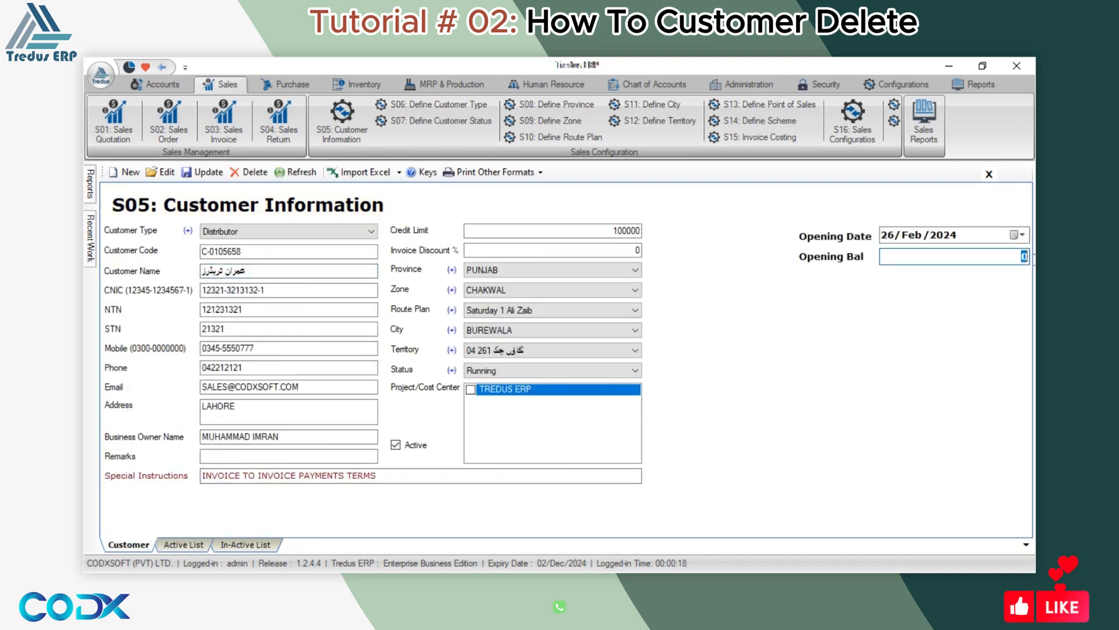
click(246, 172)
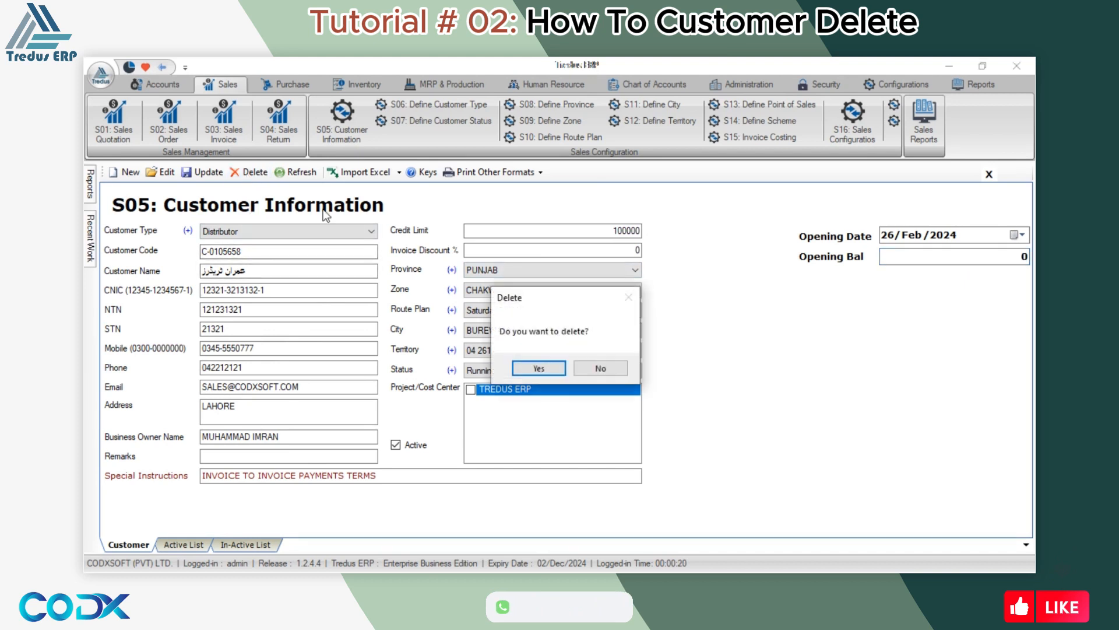
click(539, 369)
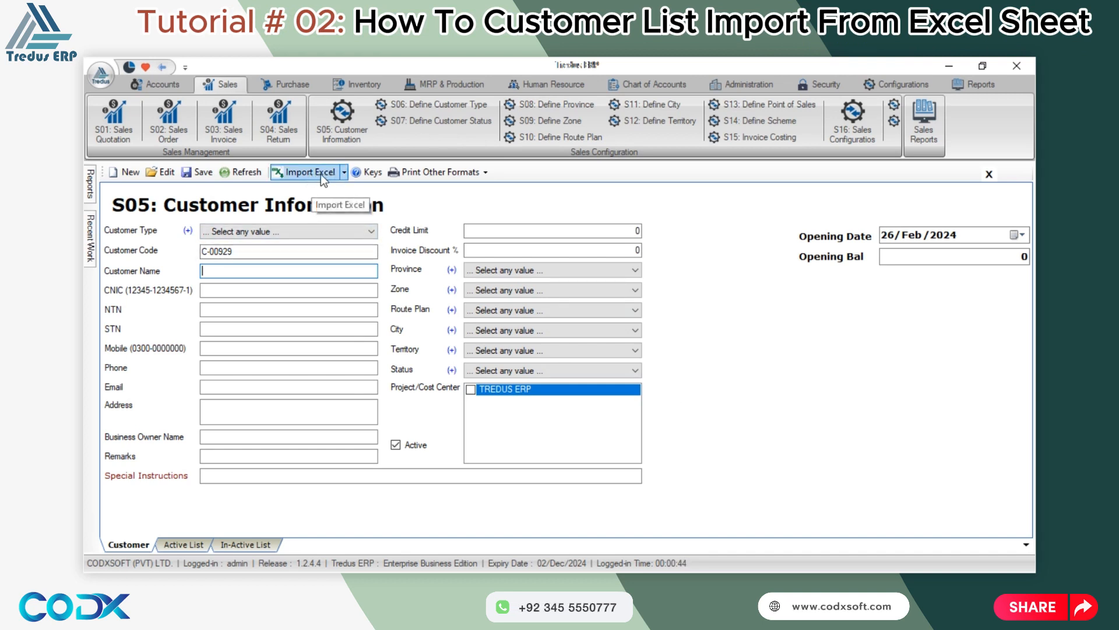
Choose Open Excel Format from the Import Excel dropdown.
click(344, 173)
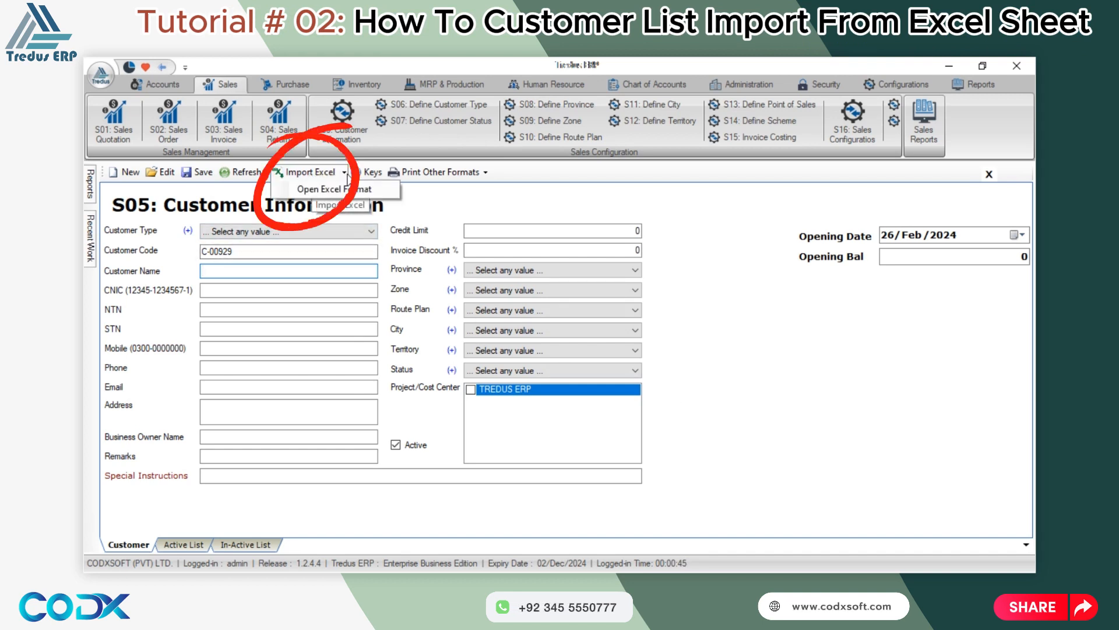
click(325, 190)
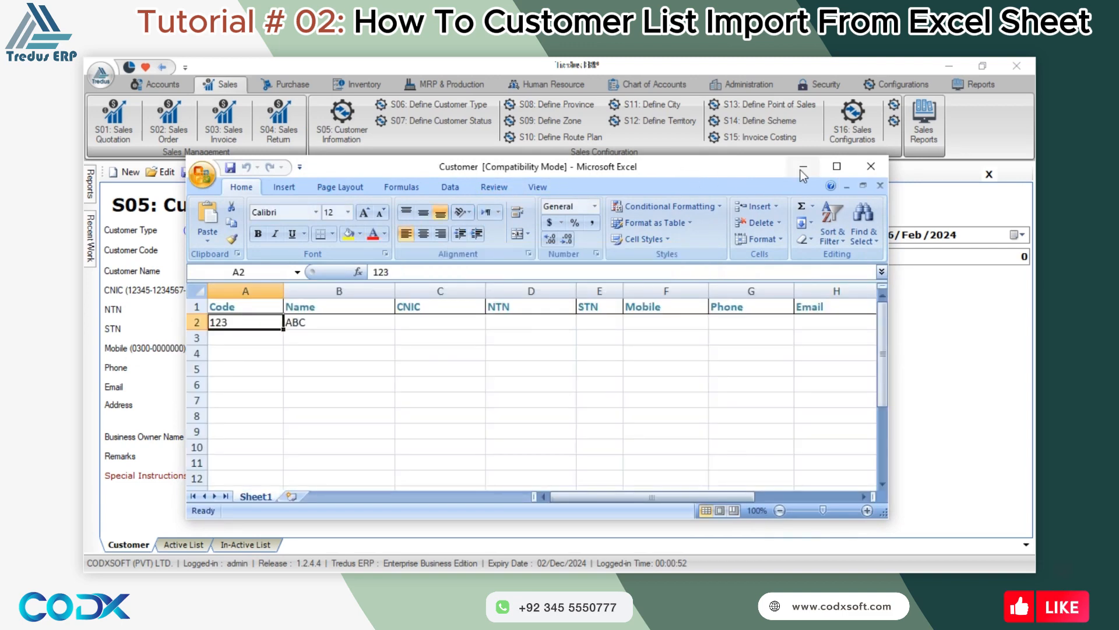
Dismiss the privacy prompt, maximize, and save the template as Customer in Desktop\Product.
click(694, 484)
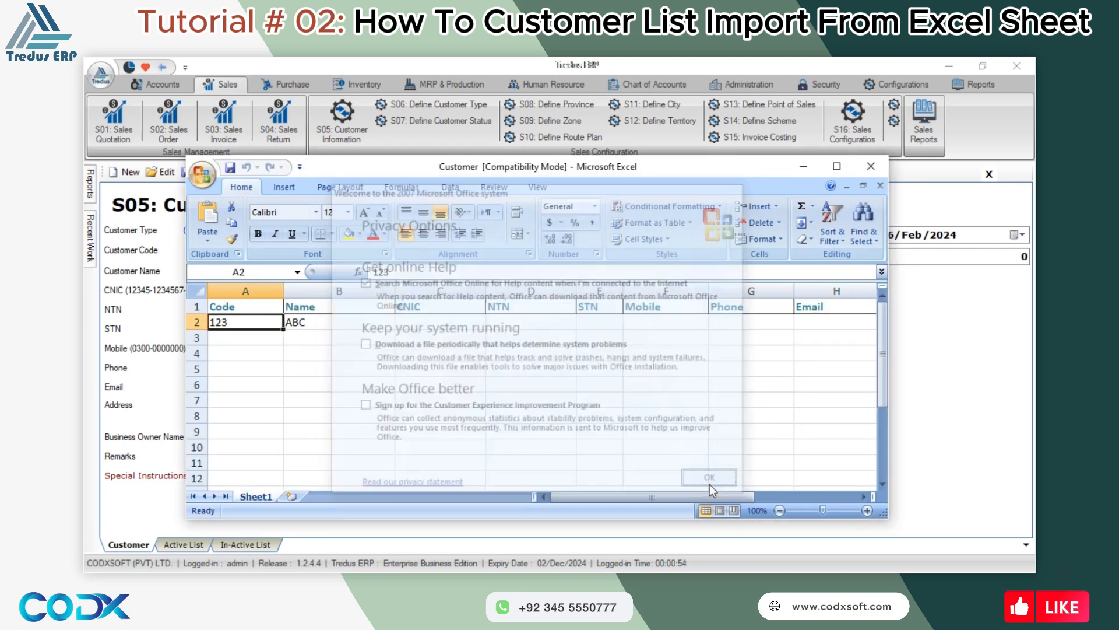
click(837, 167)
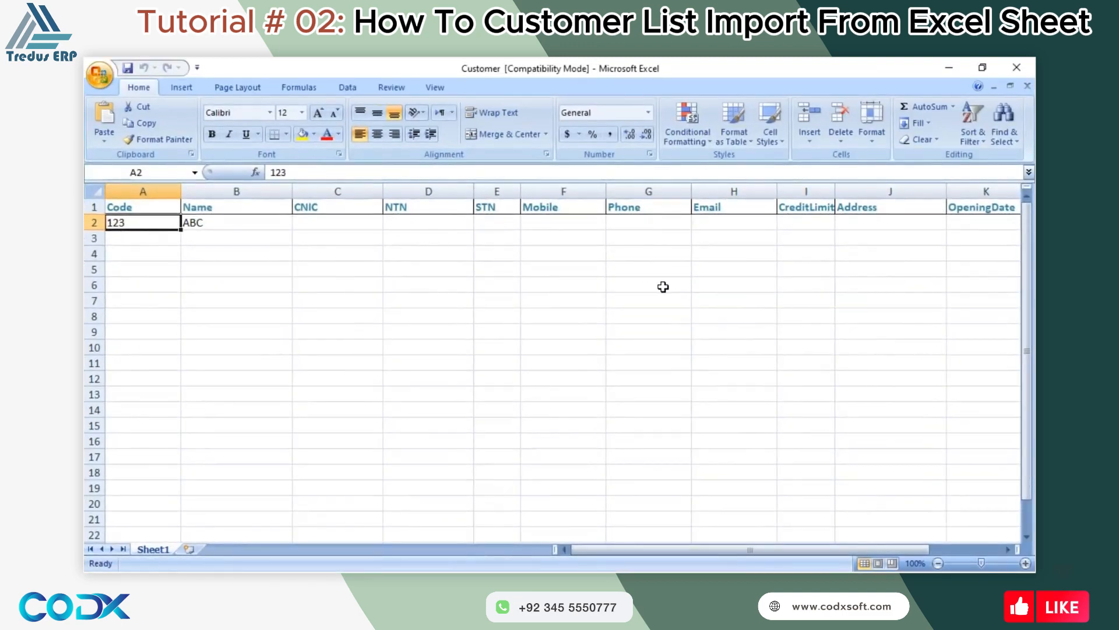
click(100, 81)
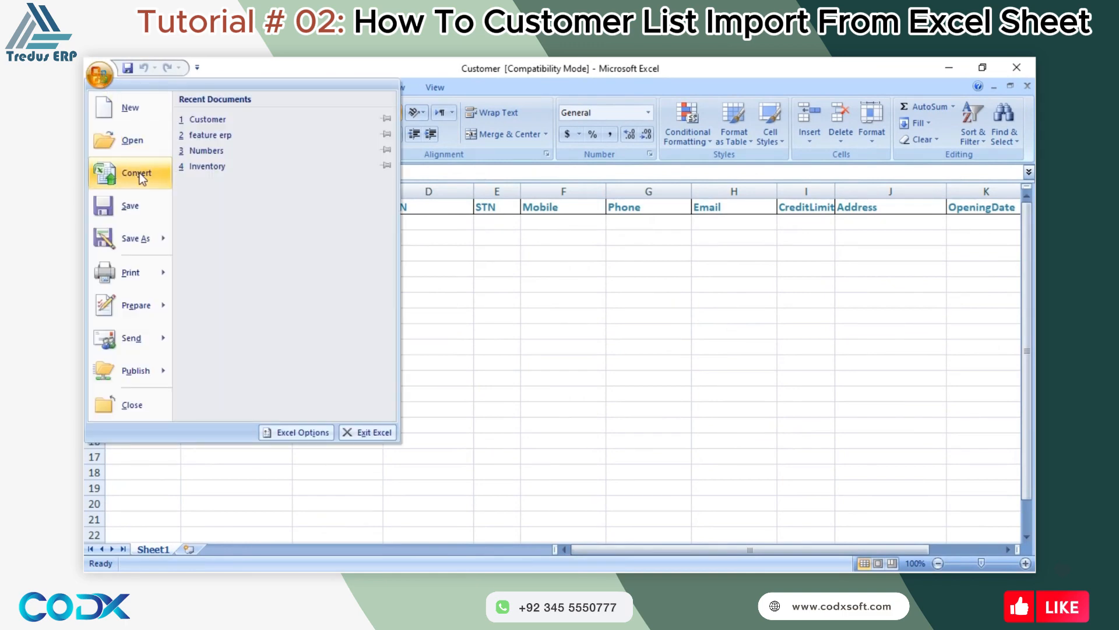
click(140, 241)
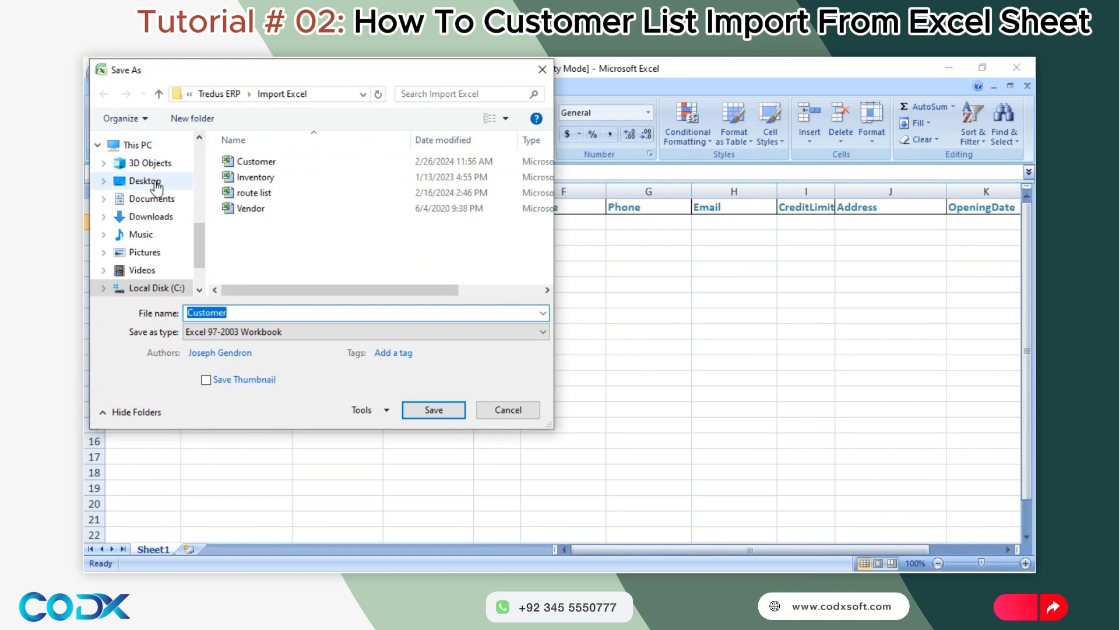
click(146, 181)
double_click(432, 197)
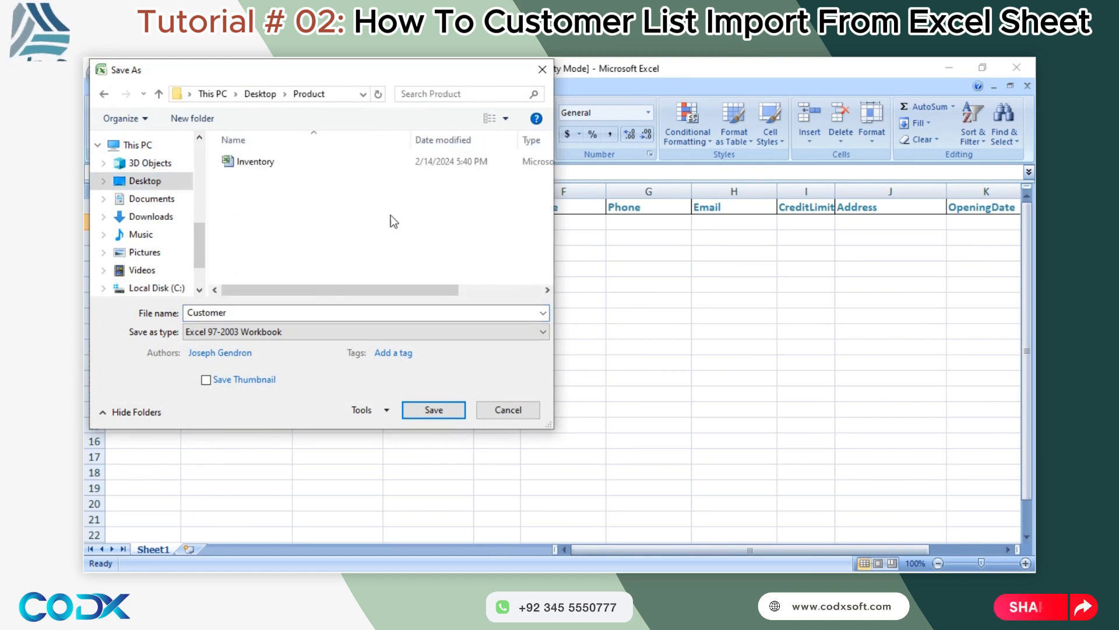
click(437, 410)
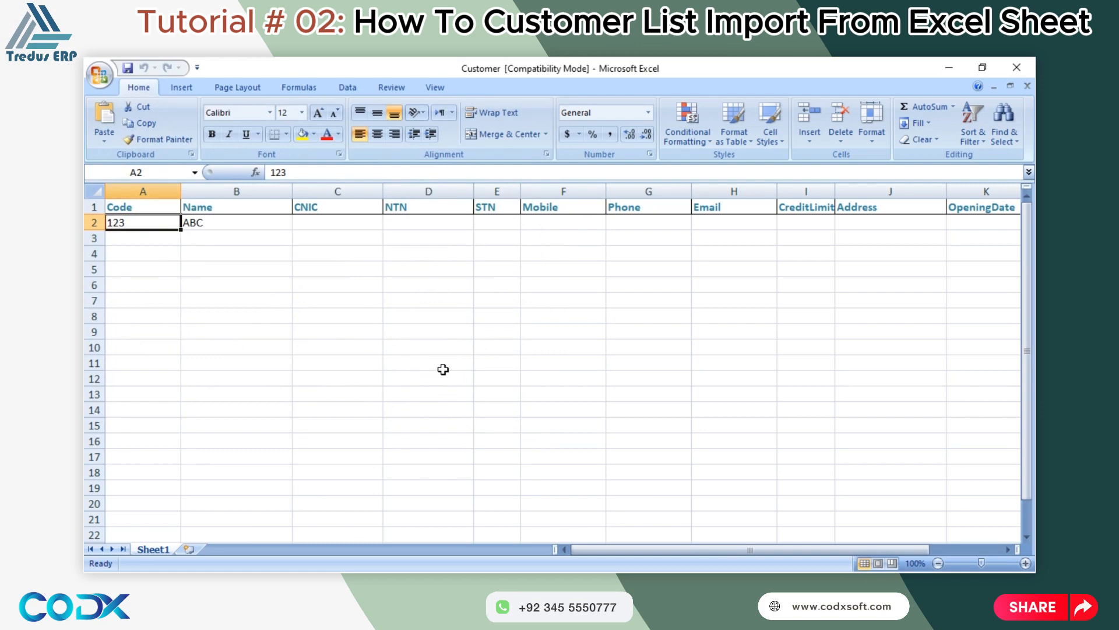
Close Excel and reopen the Customer workbook from the Product folder.
click(1017, 68)
click(951, 69)
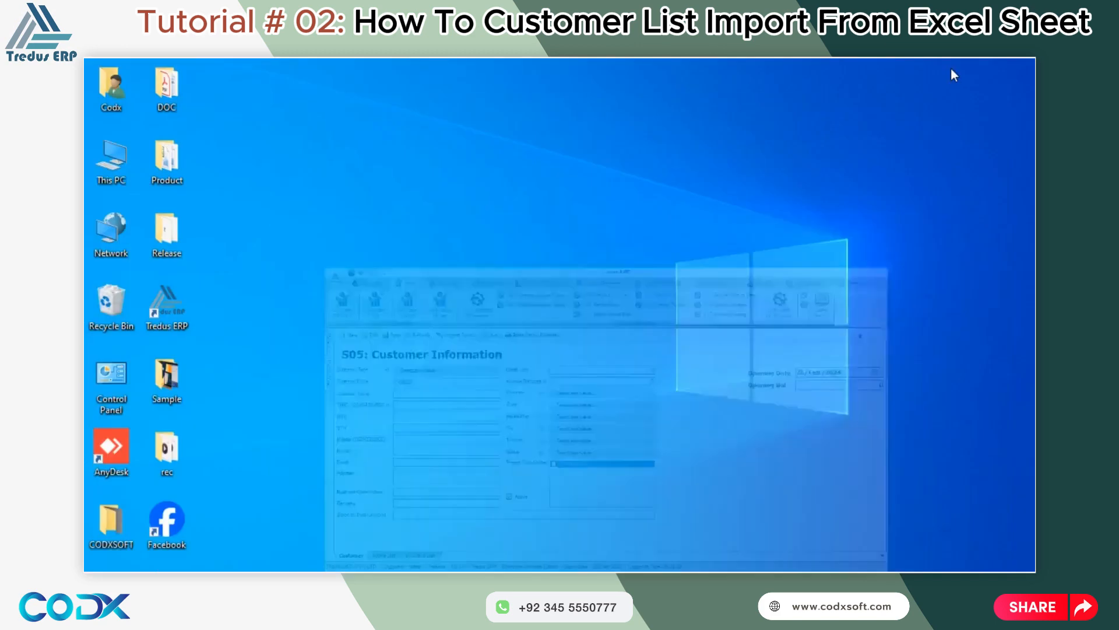
double_click(172, 177)
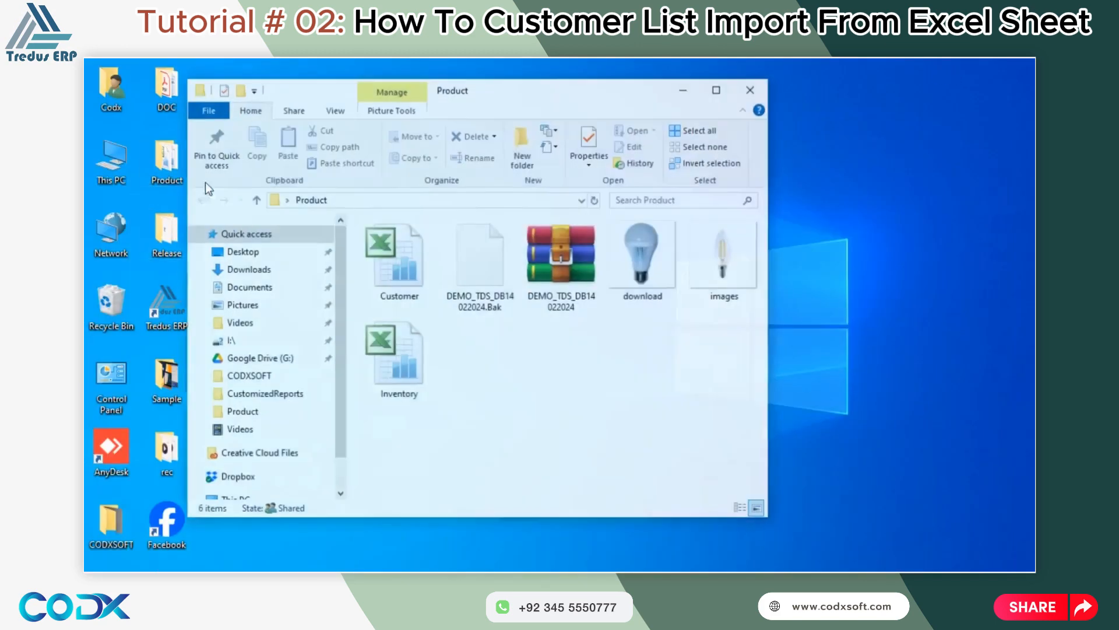
click(720, 94)
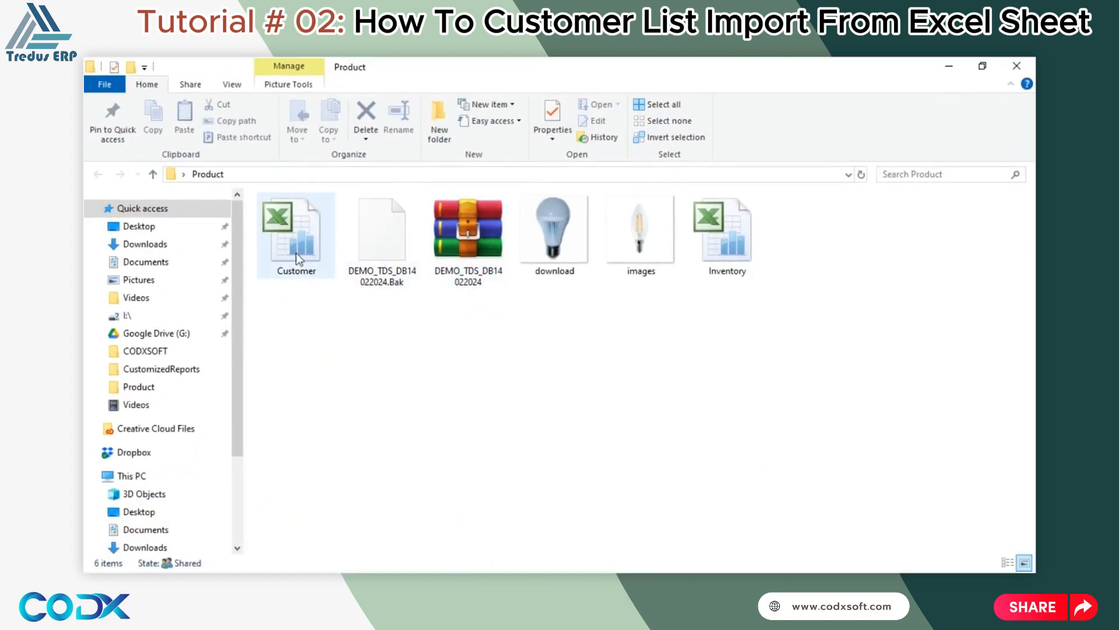
double_click(304, 237)
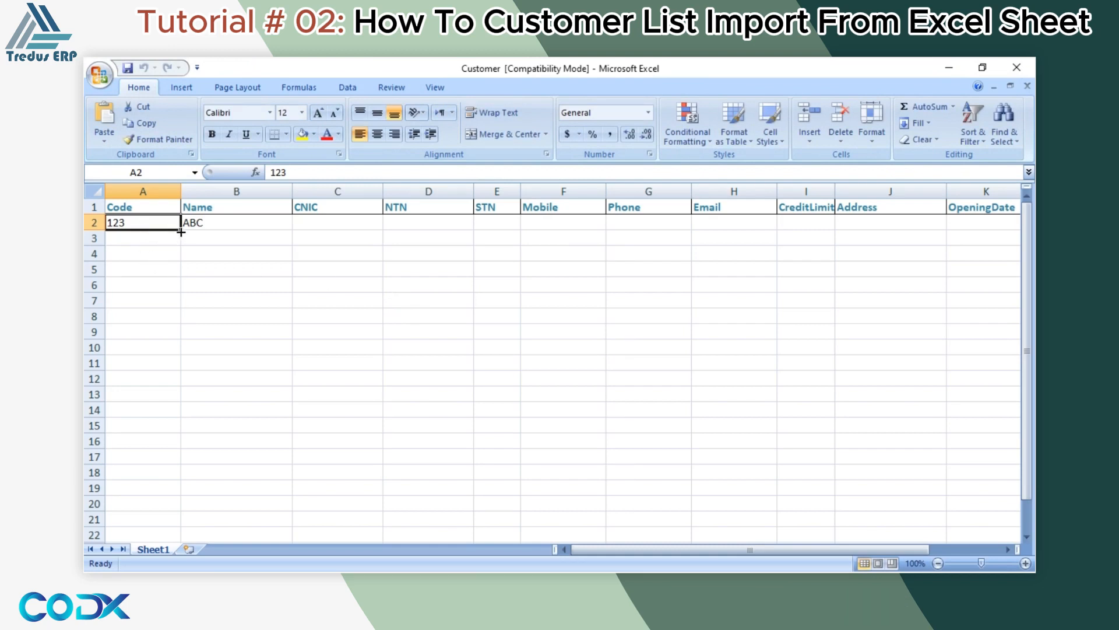
Fill the Code column rows 2–14 with sequential customer codes starting in A2.
drag(180, 230, 177, 420)
click(143, 222)
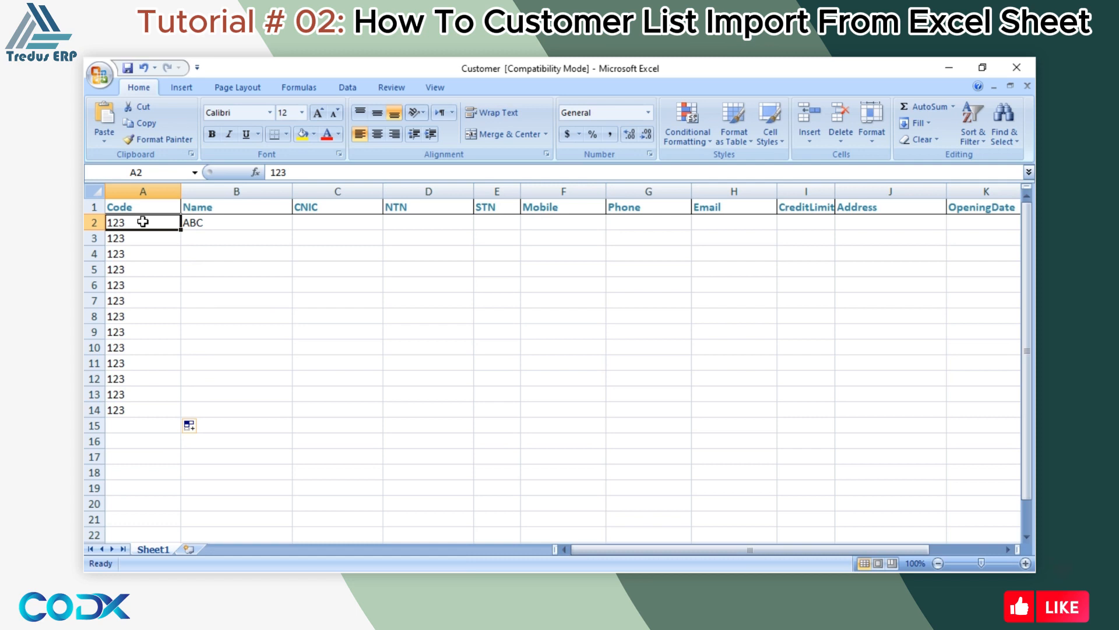
text(C09531)
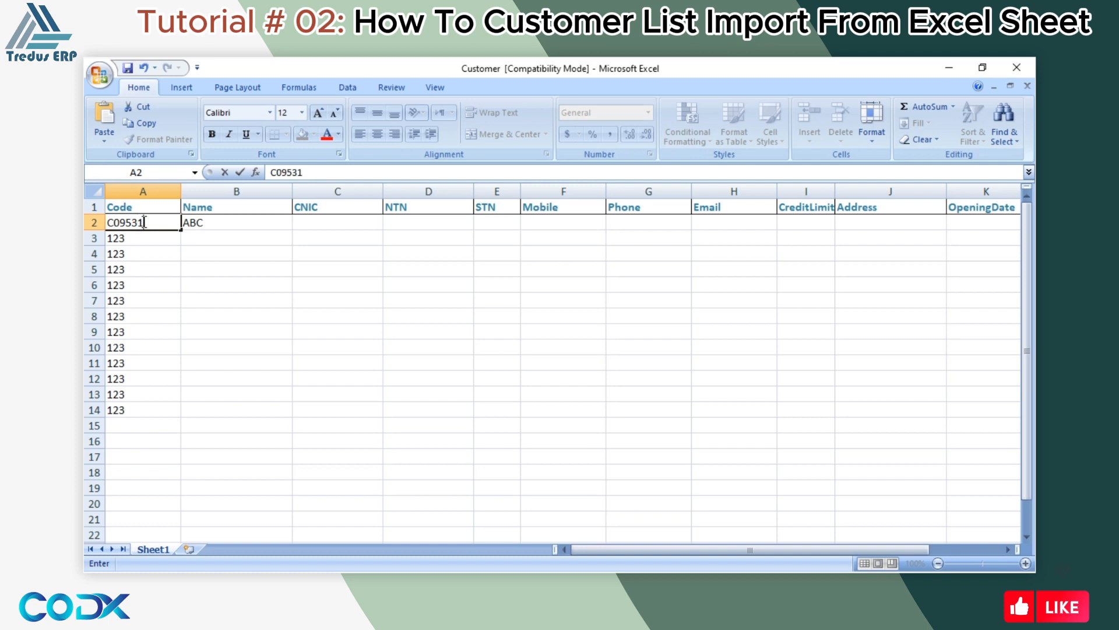
key(Return)
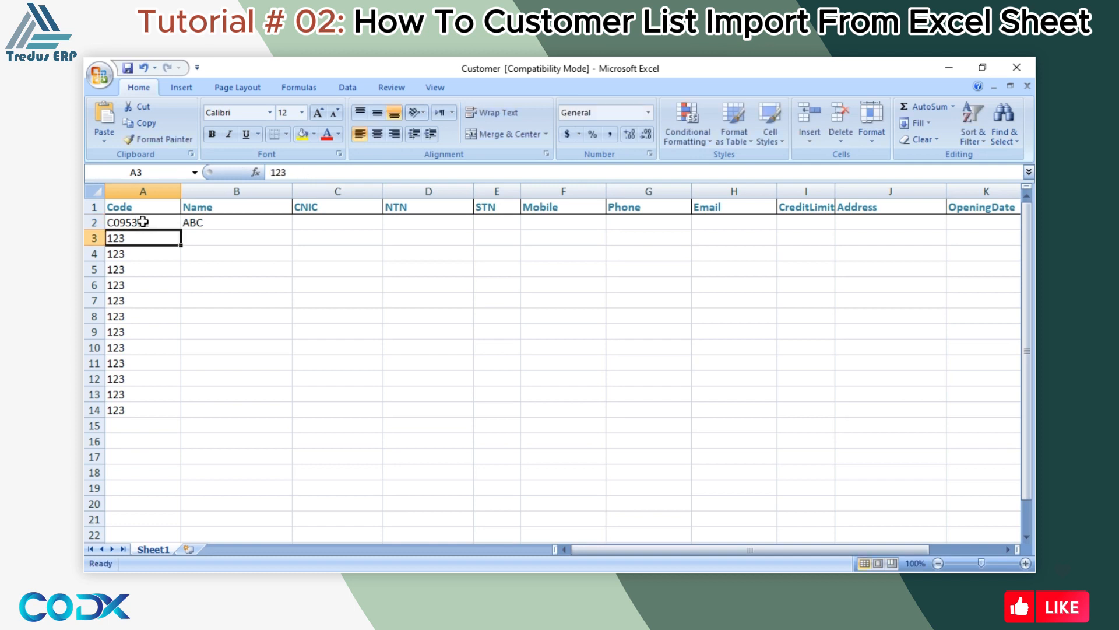
click(165, 223)
drag(181, 230, 181, 411)
Replace B2's ABC name with DEMO0124 and fill DEMO0125–DEMO0136 down to row 14.
click(230, 225)
double_click(254, 226)
text(ABC)
key(BackSpace)
key(BackSpace)
key(BackSpace)
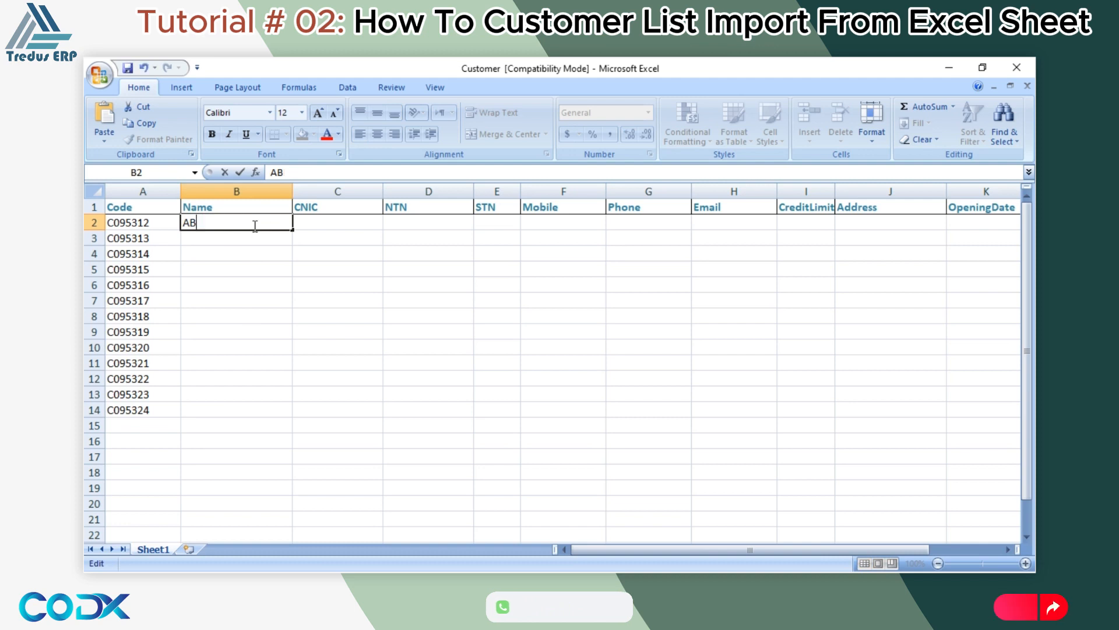
text(DEMO0124)
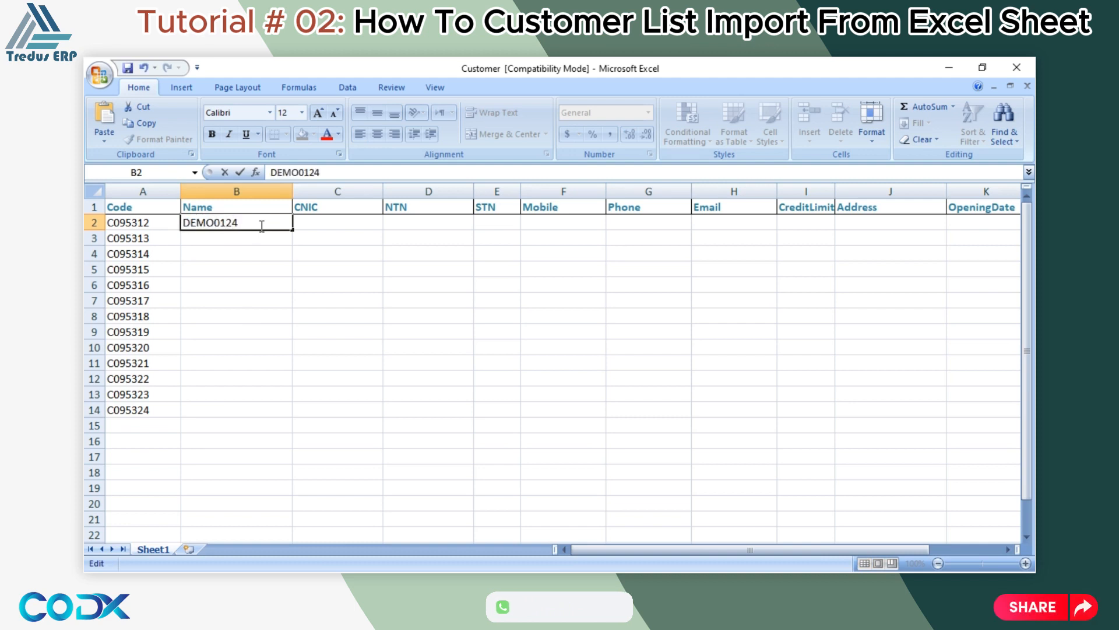
click(277, 266)
click(276, 222)
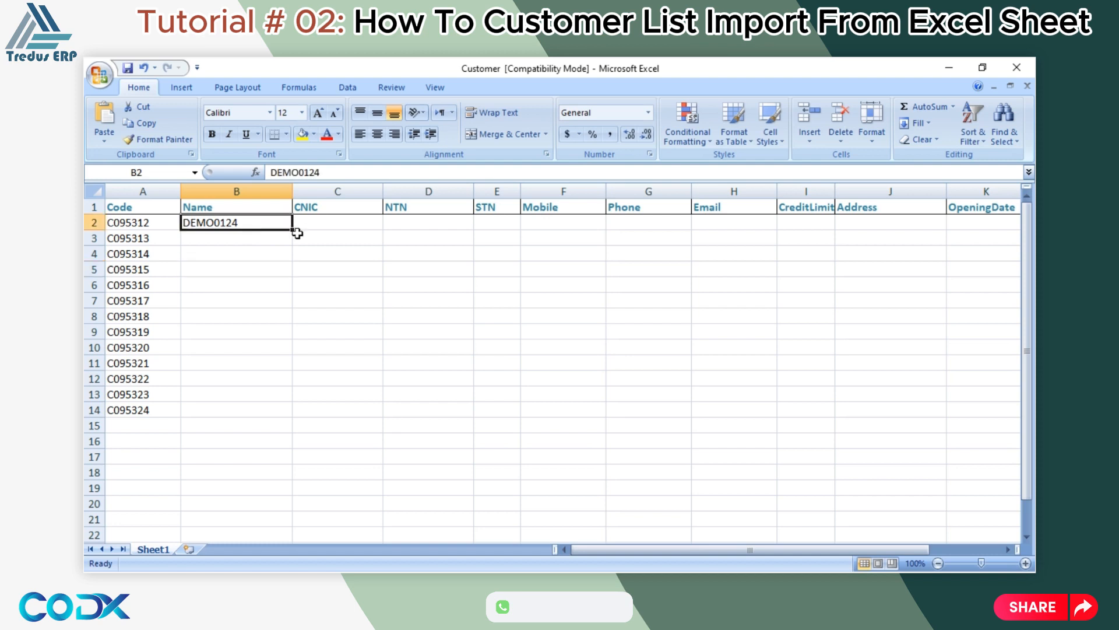
drag(296, 233, 295, 417)
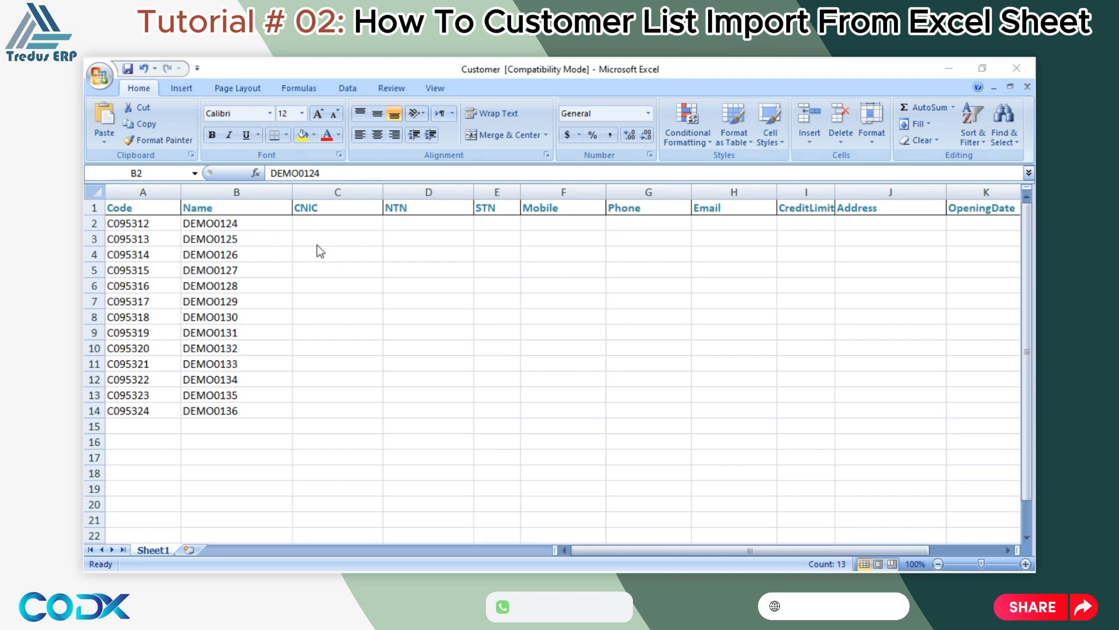
Leave CNIC, NTN and STN blank and enter the first mobile number in F2.
click(324, 223)
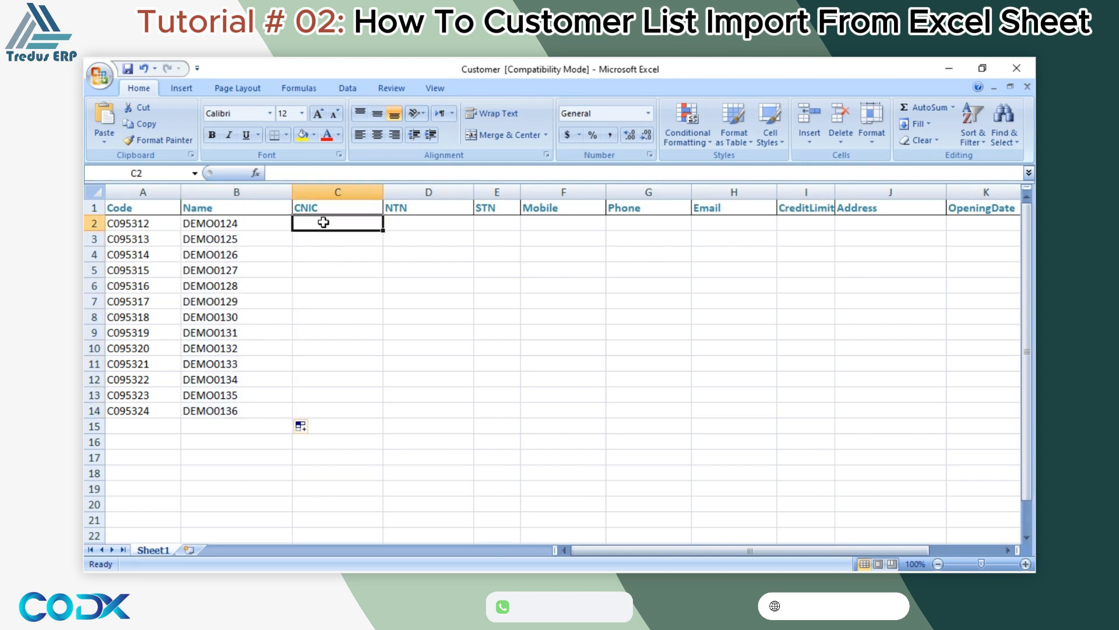
text(21321)
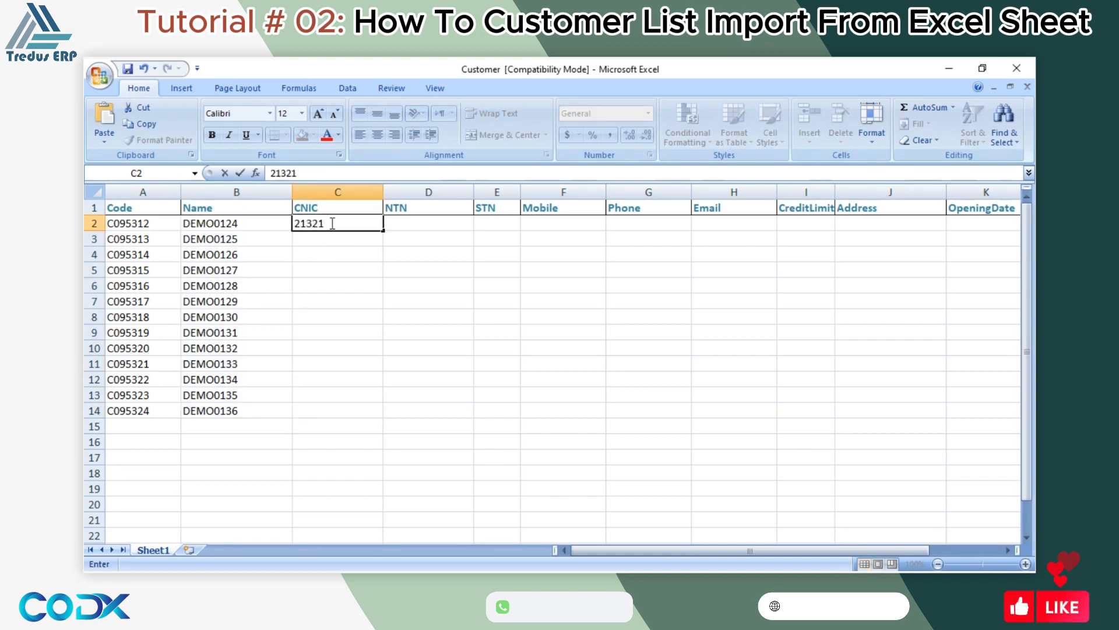
key(BackSpace)
key(BackSpace)
key(BackSpace)
key(BackSpace)
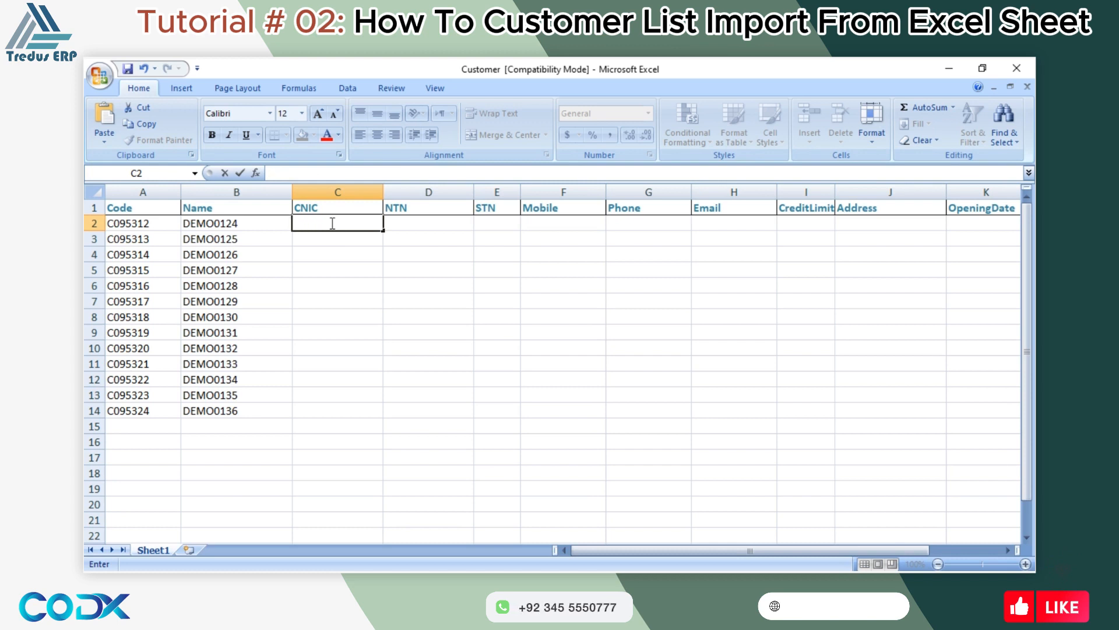
click(411, 224)
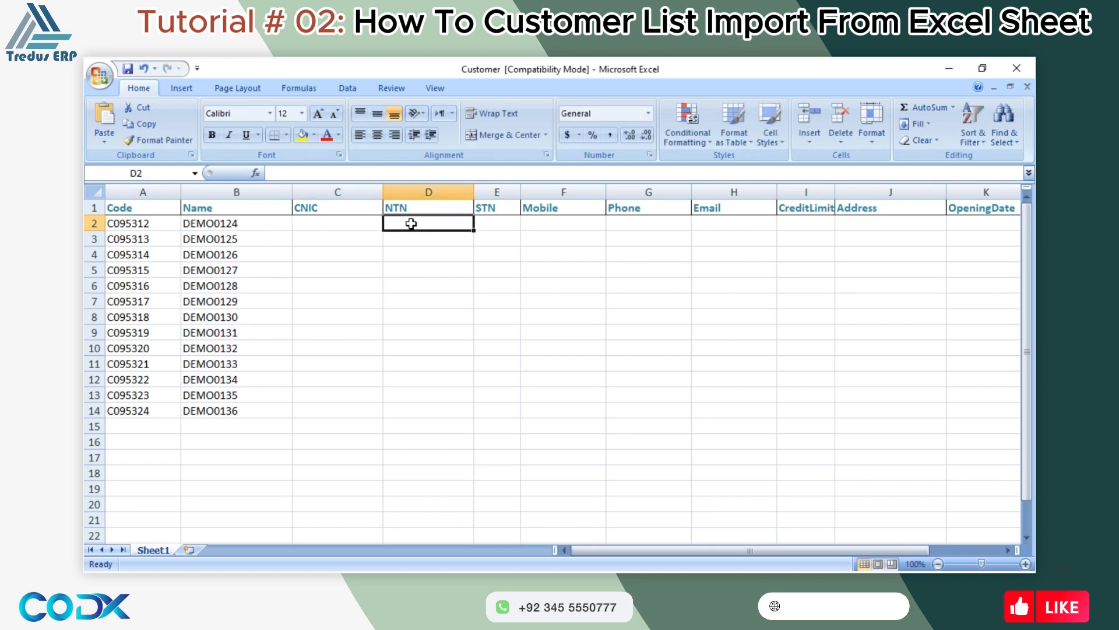
click(502, 224)
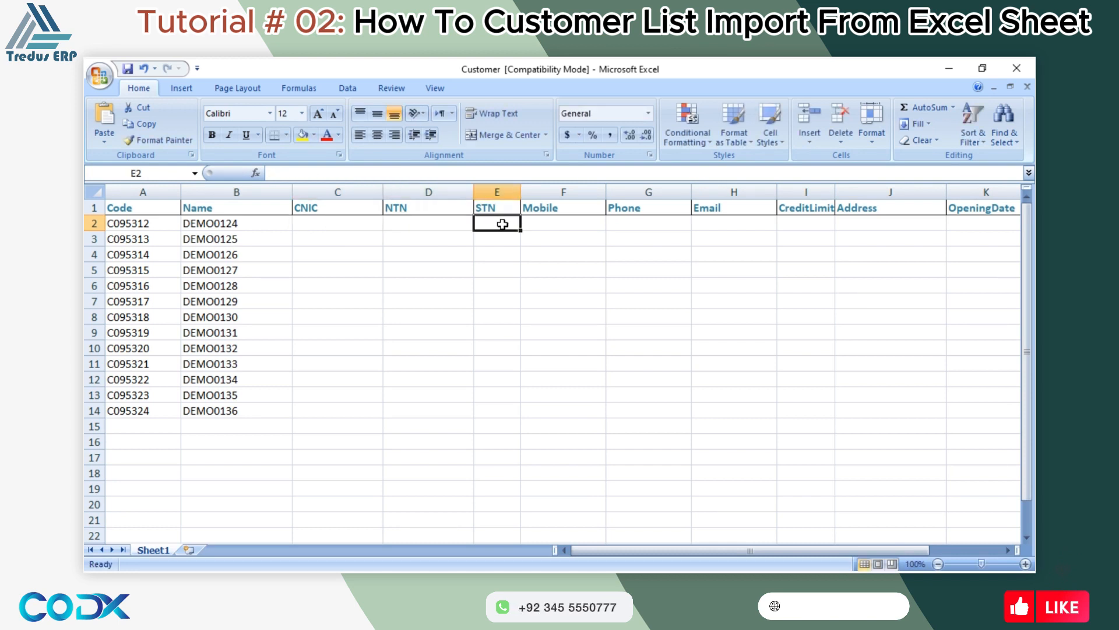
click(543, 229)
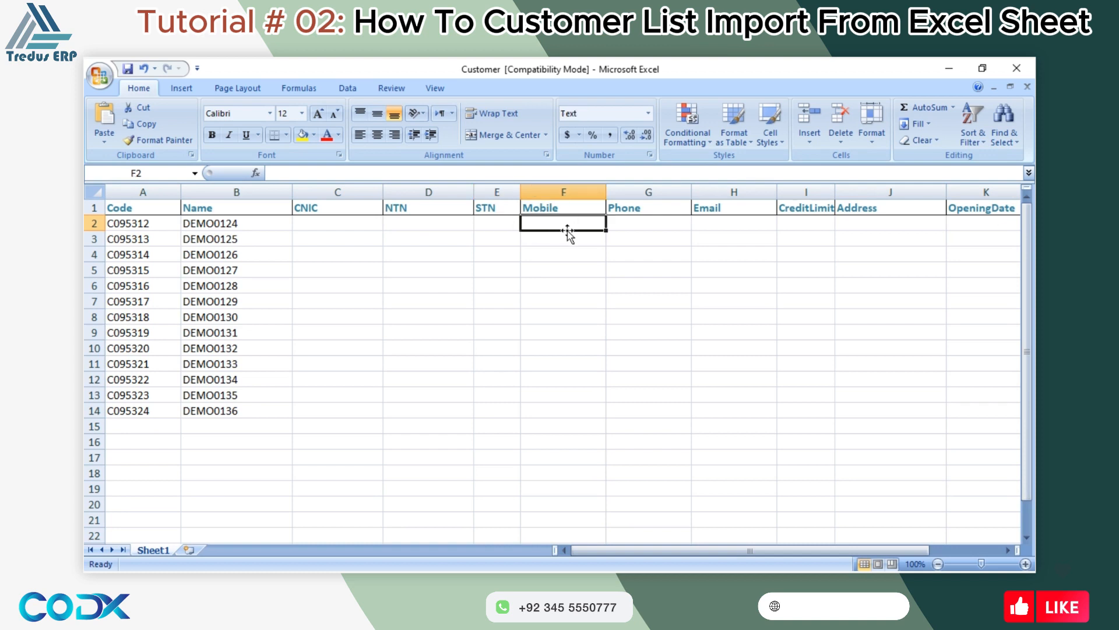
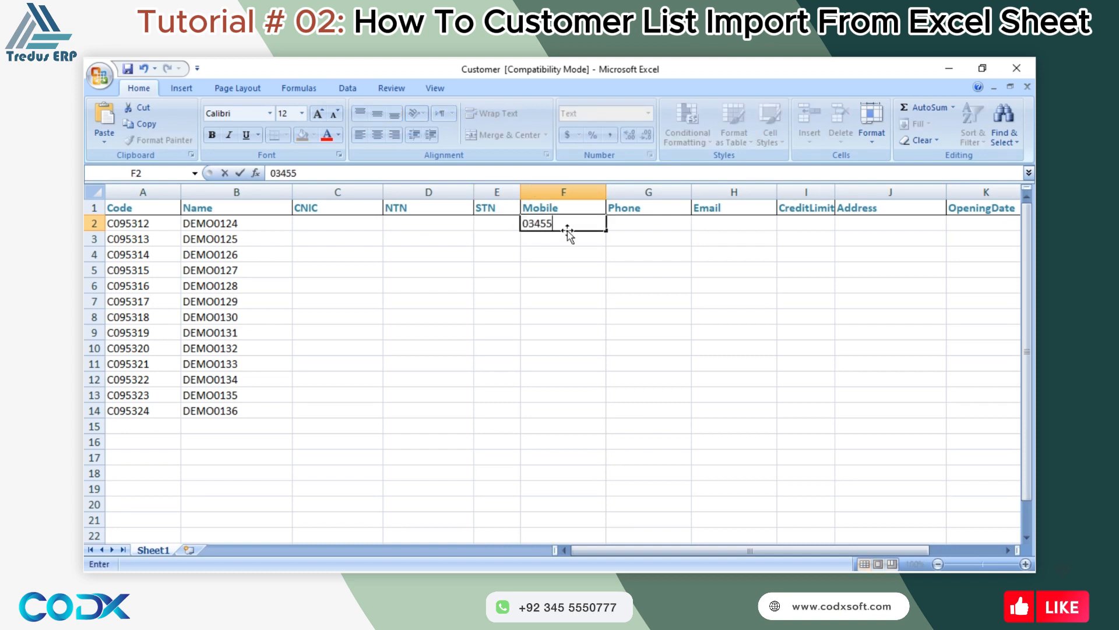
key(Return)
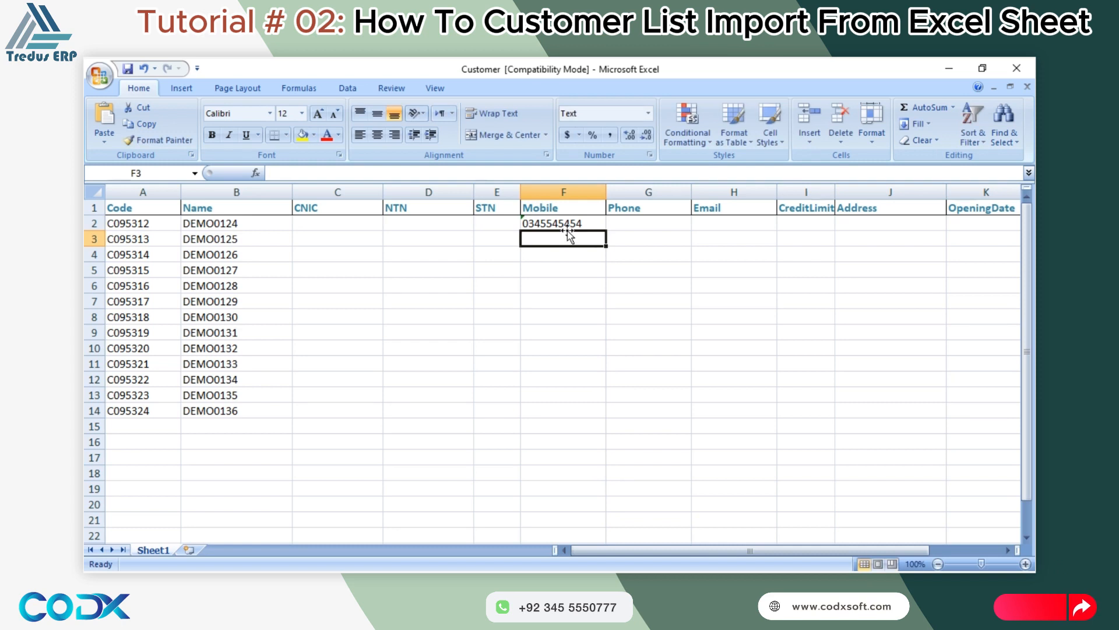
Correct the F2 mobile number and fill the sequential mobile series down to row 14.
click(577, 223)
drag(606, 230, 614, 419)
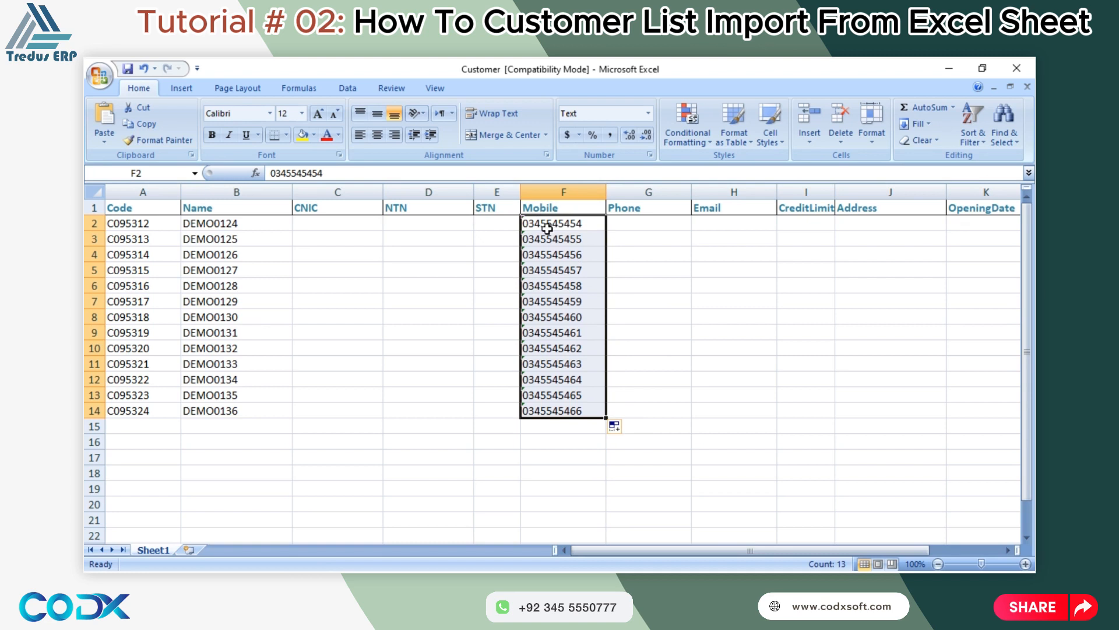
double_click(595, 223)
text(1)
key(Return)
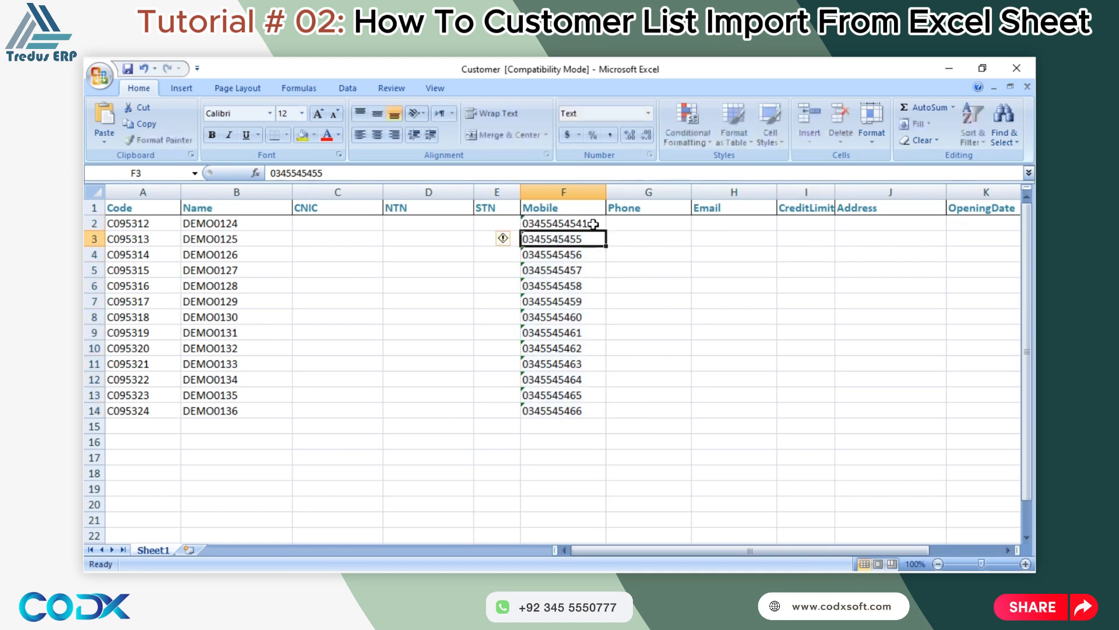
click(593, 223)
drag(609, 234, 612, 416)
Enter ASDFASF as the first Email and widen the CreditLimit column.
click(653, 225)
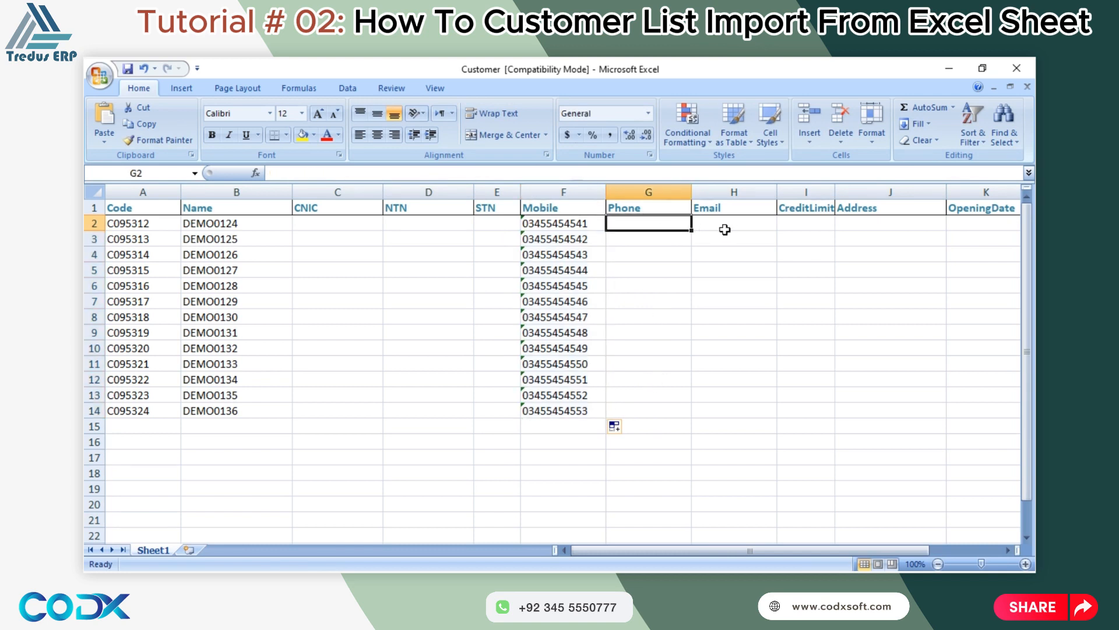
click(730, 228)
text(ASDFASF)
click(798, 223)
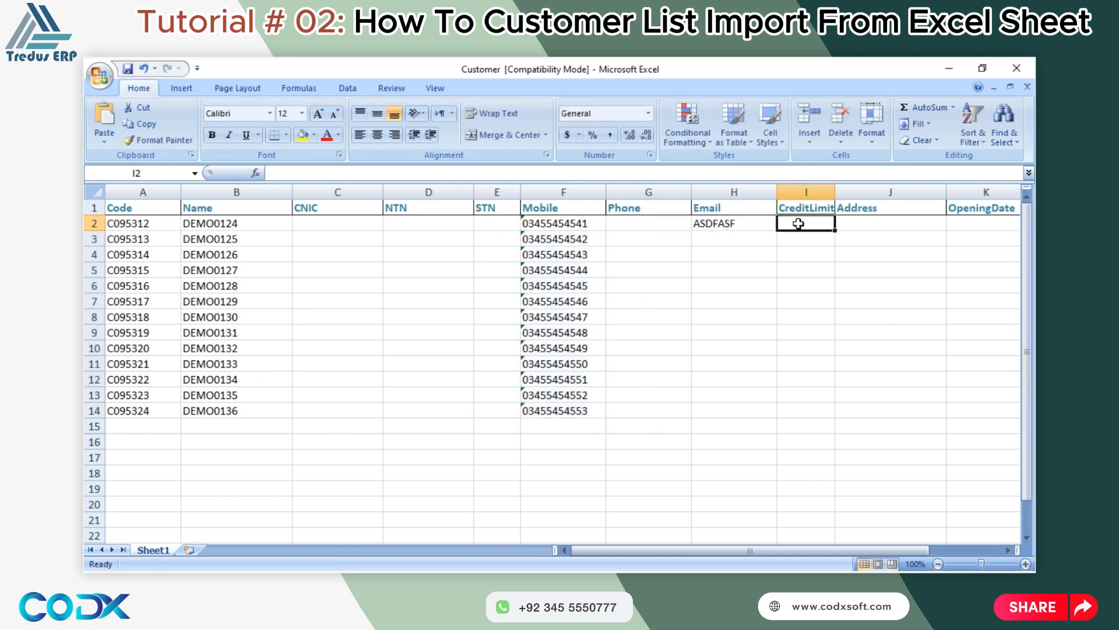
drag(836, 192, 844, 194)
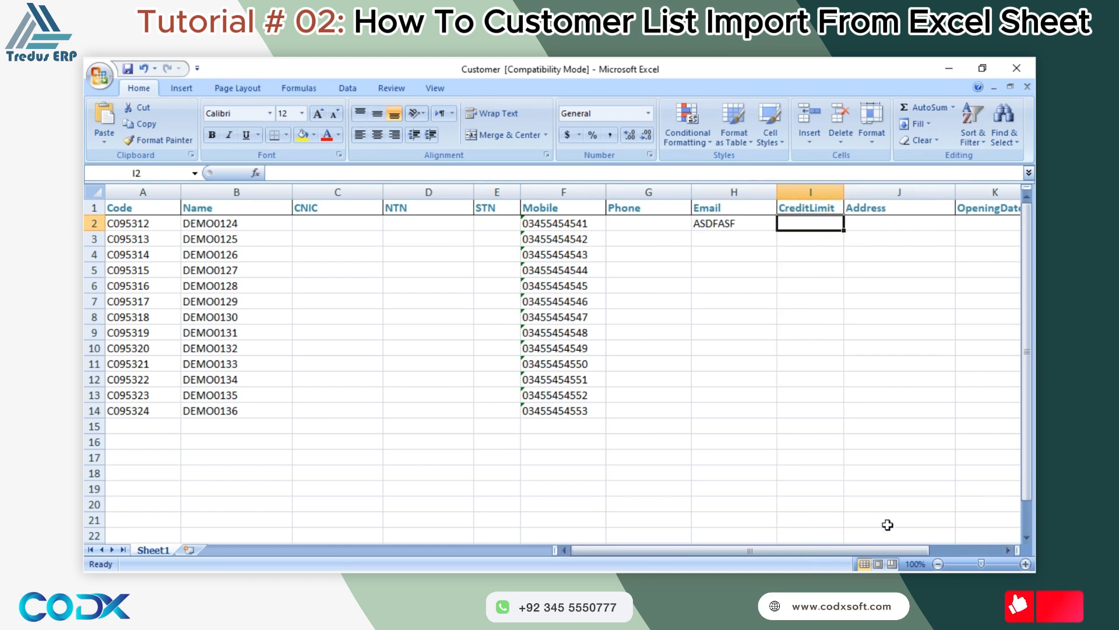
drag(878, 550, 951, 550)
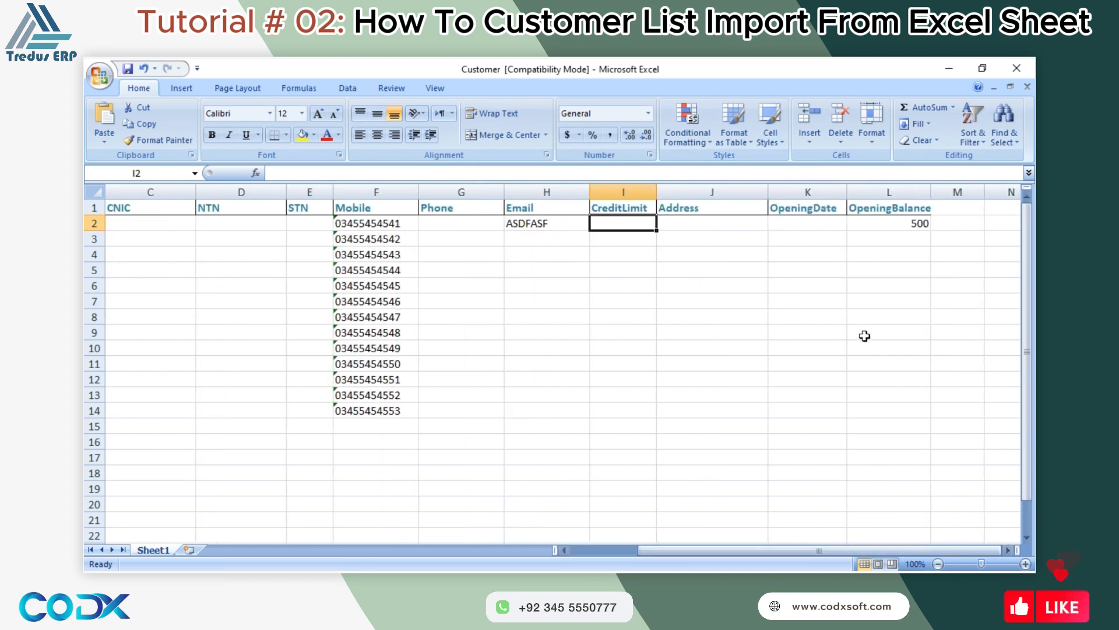
Fill the CreditLimit column with 212 down to row 14 and clear the extra row 15 entry.
text(212)
click(815, 290)
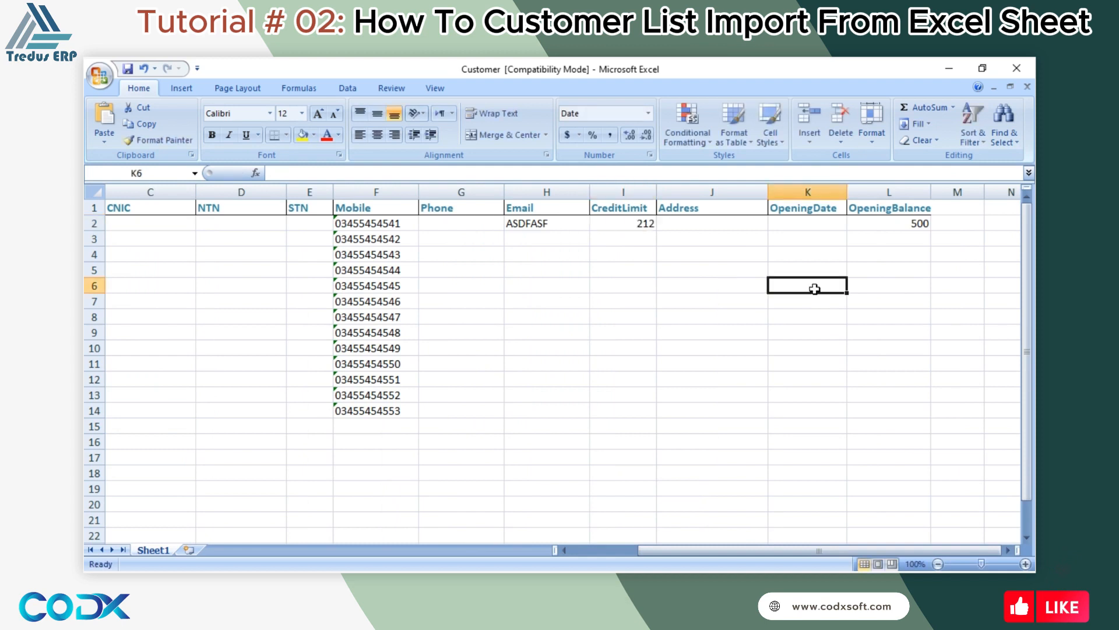
click(651, 233)
drag(656, 232, 655, 428)
click(653, 425)
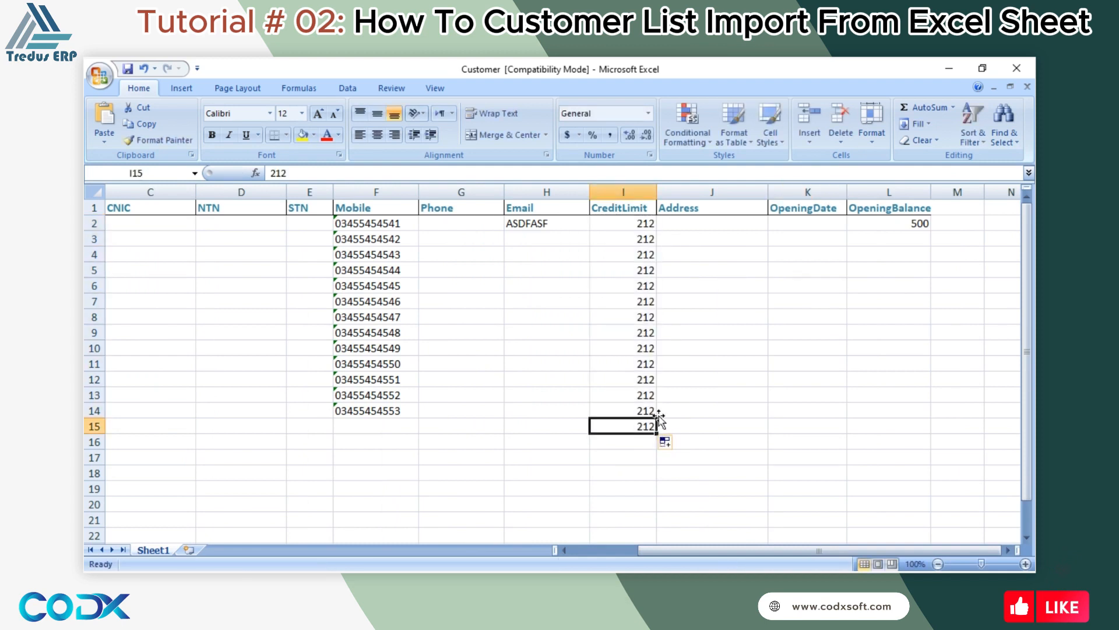
key(Delete)
Fill the Address column with ASDFAF for rows 2–14.
click(704, 408)
click(715, 228)
text(ASDFAF)
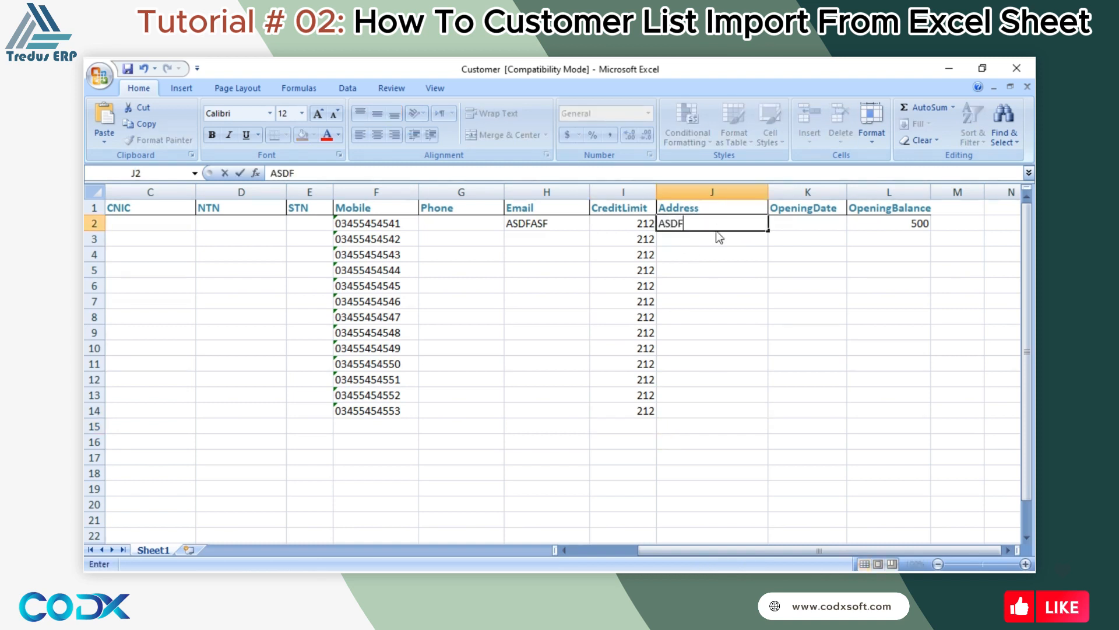
key(Return)
text(AF)
click(741, 223)
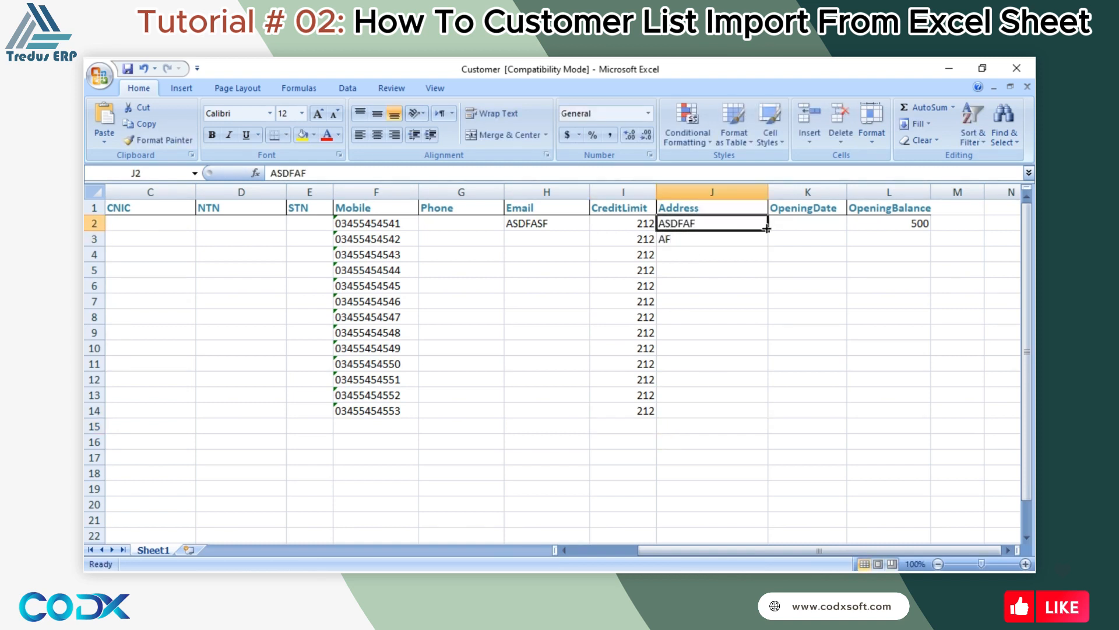
drag(766, 229, 767, 418)
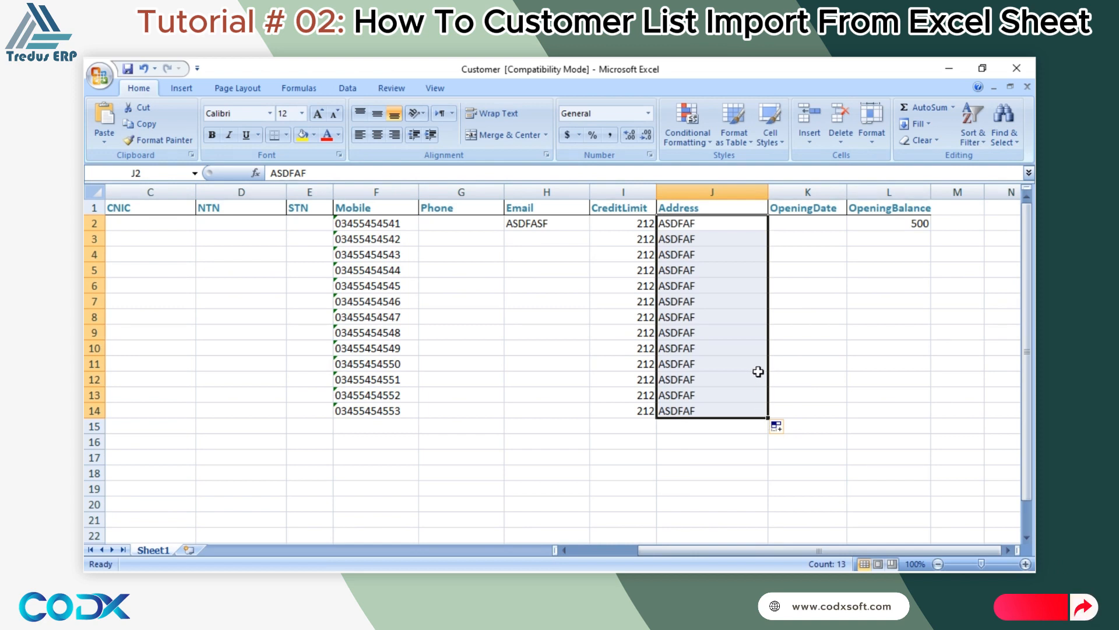
Give rows 2–14 a 500 opening balance and consecutive opening dates starting 11/04/2020.
click(813, 229)
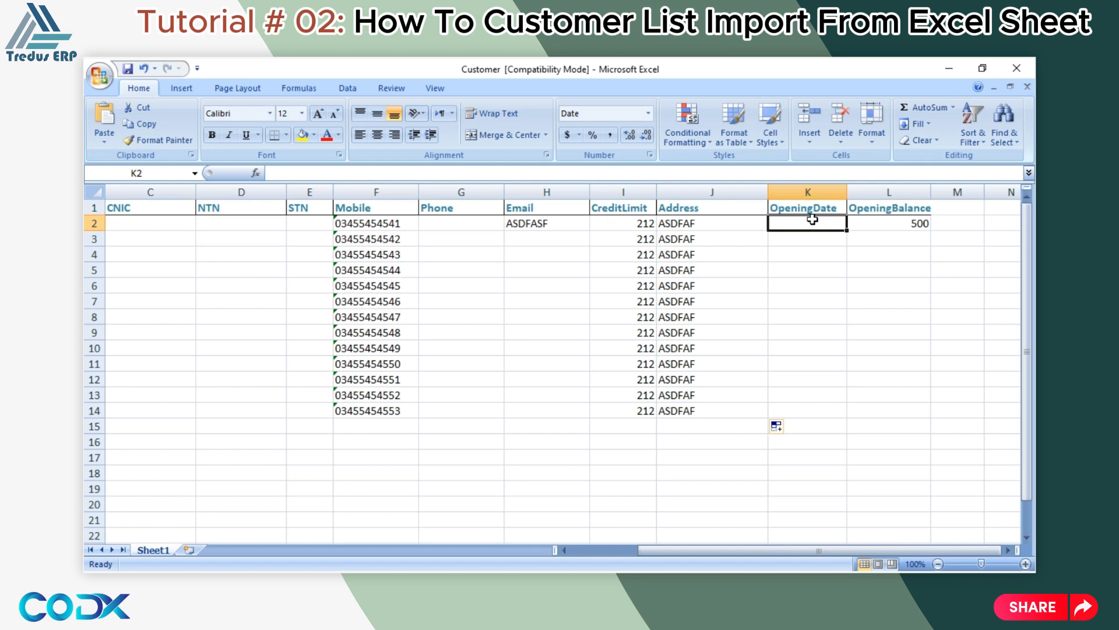
text(11)
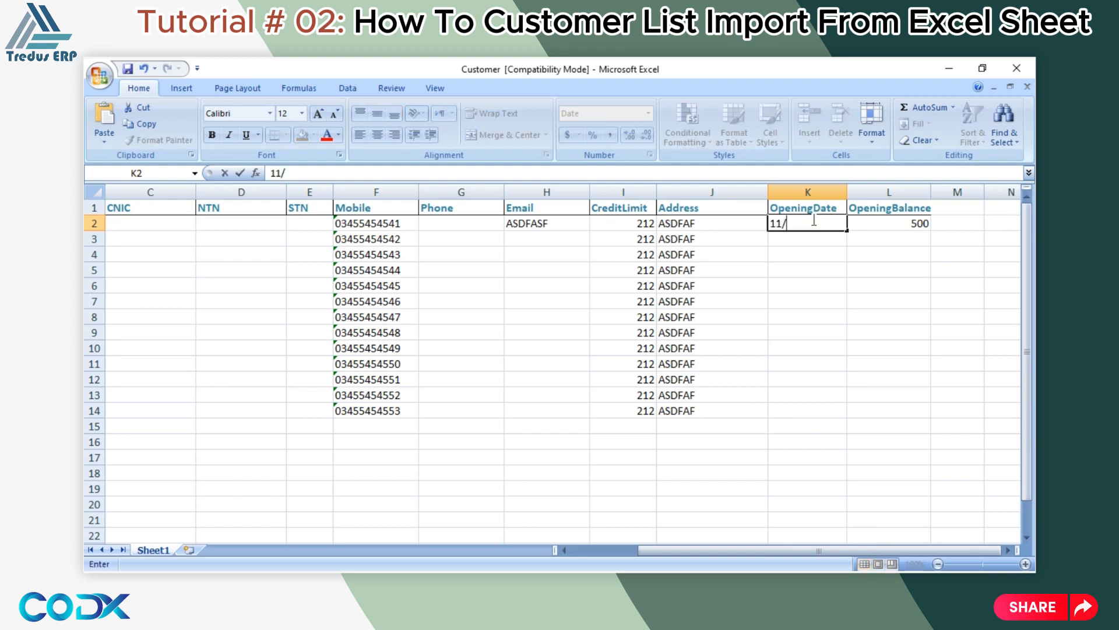
text(/04/2020)
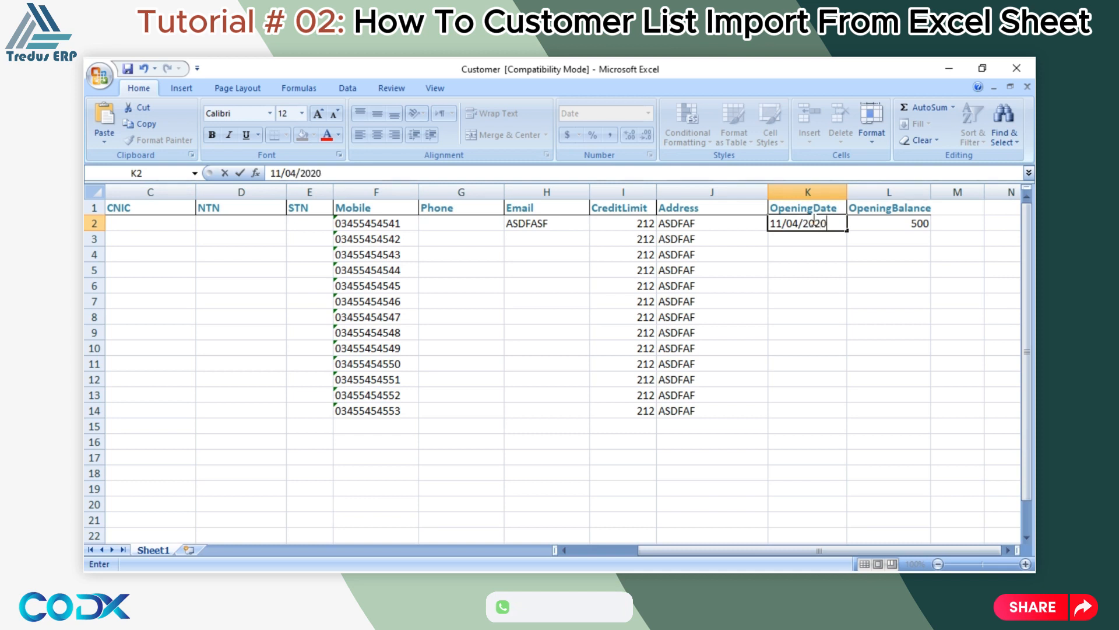
key(Return)
click(902, 227)
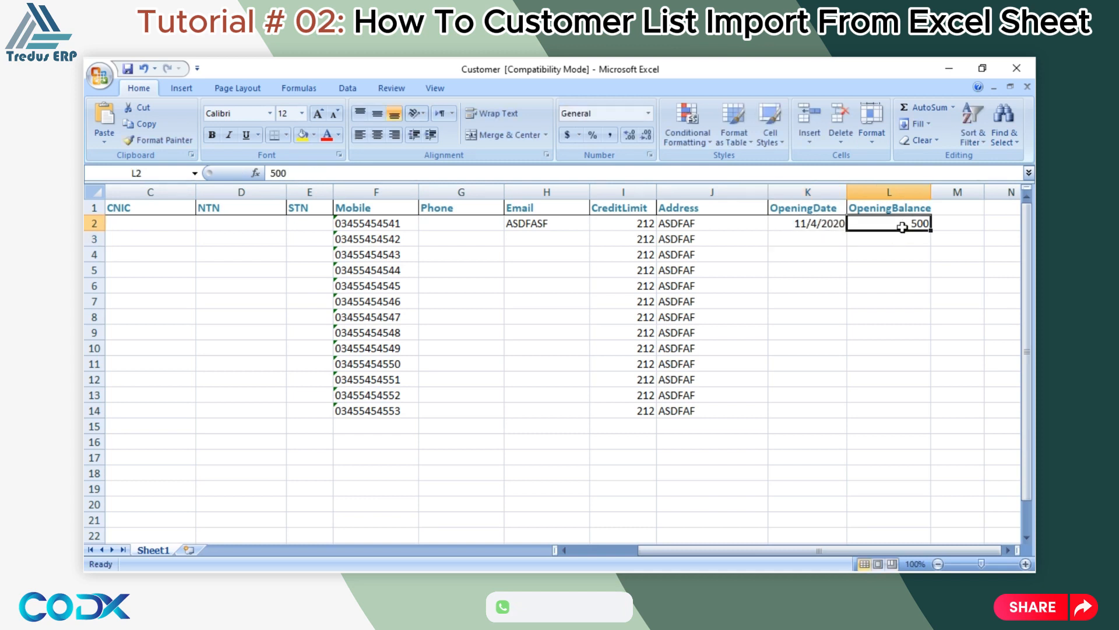
drag(930, 232, 931, 420)
click(817, 227)
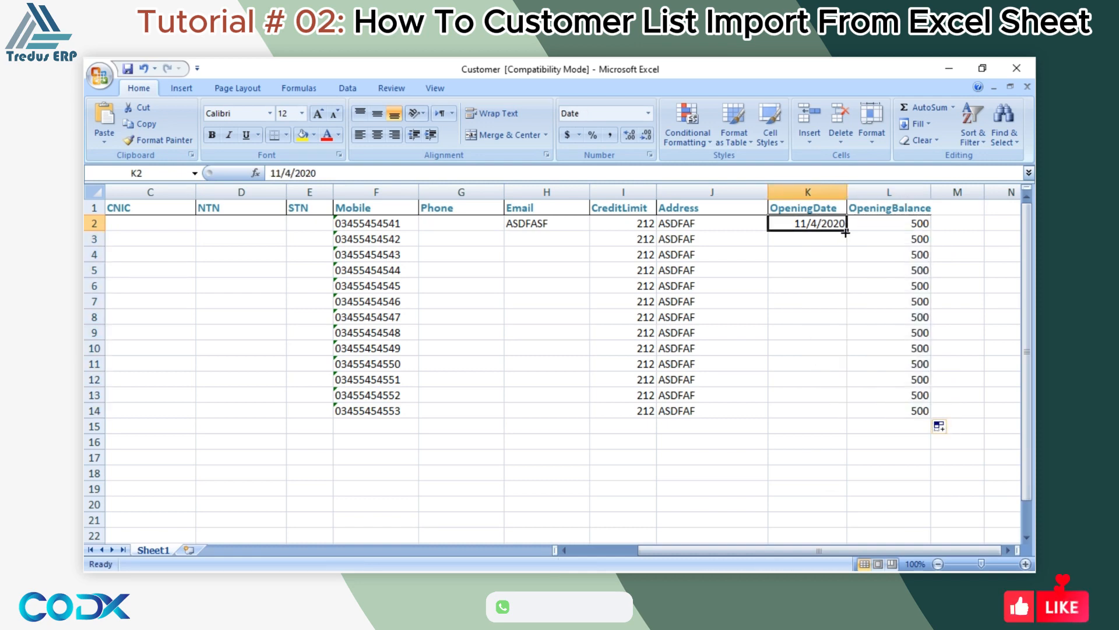
drag(846, 231, 844, 417)
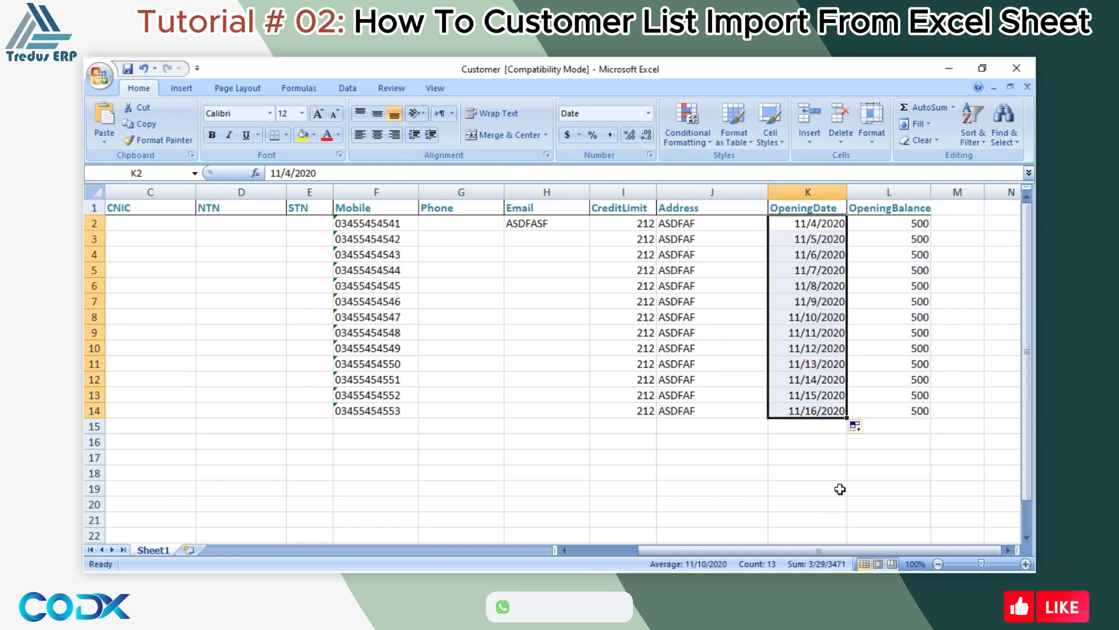
Close Excel saving Customer.xls, then start an Excel import in Tredus ERP.
drag(915, 550, 666, 551)
click(1017, 68)
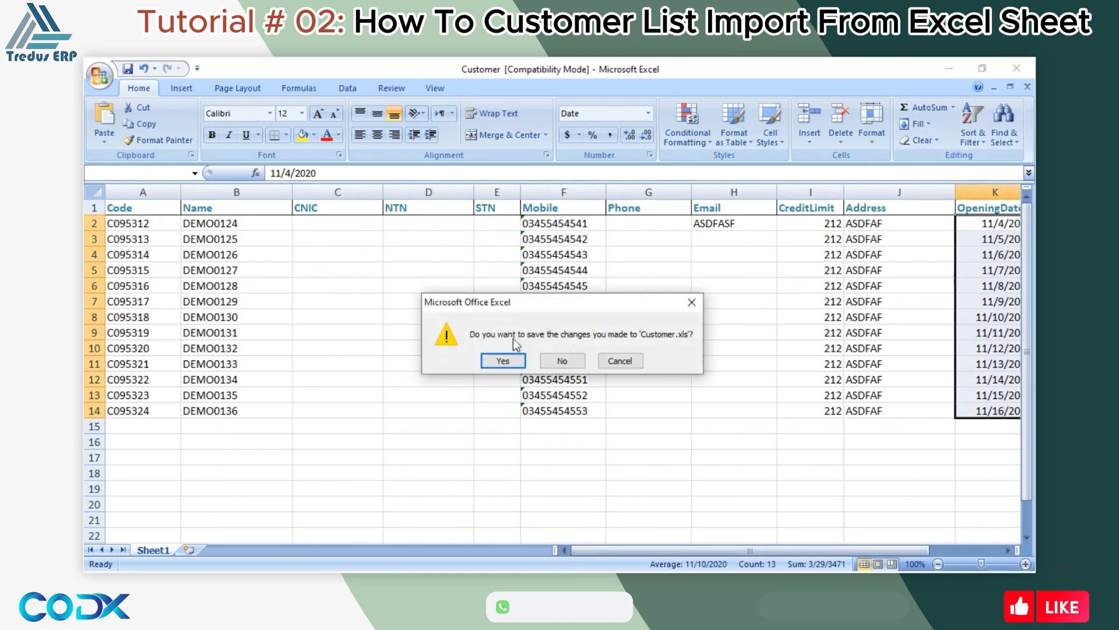
click(503, 359)
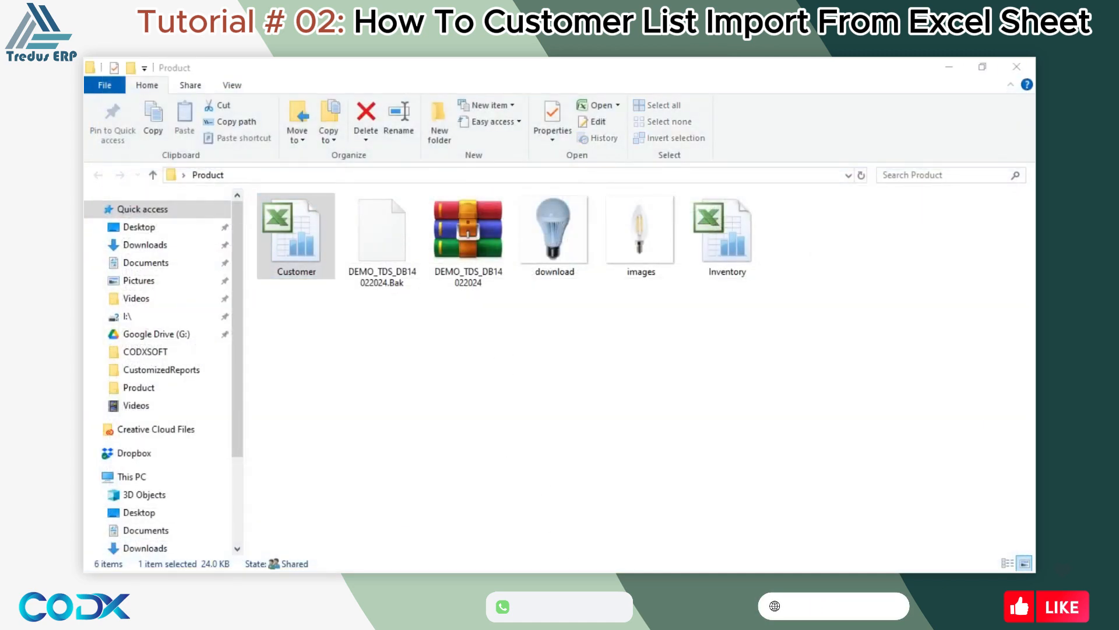
key(alt+Tab)
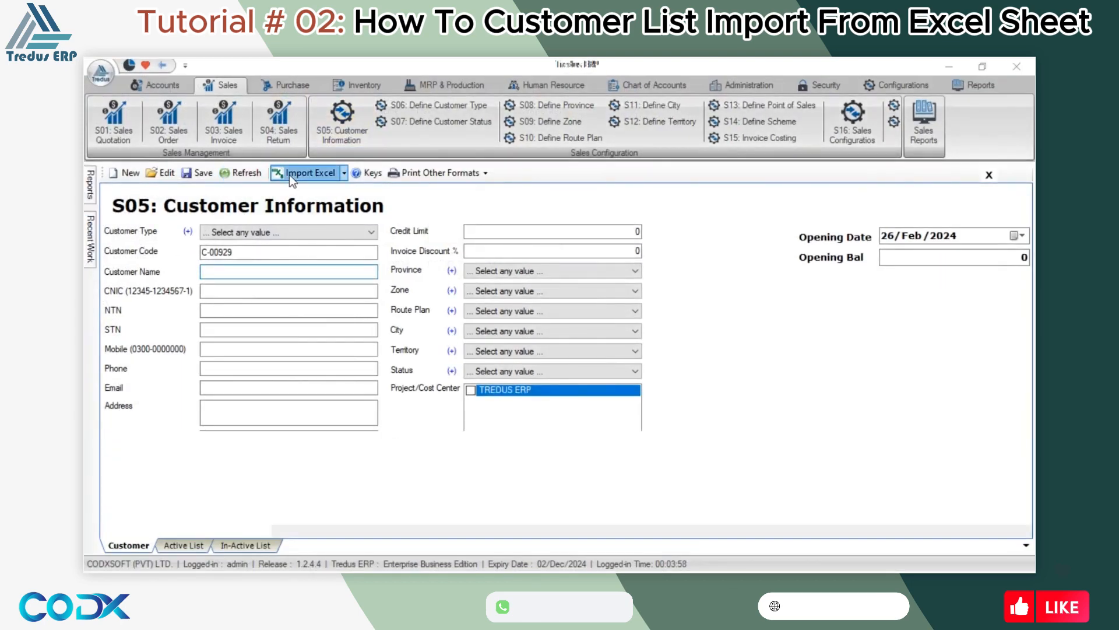
click(289, 173)
Import Customer.xls from Desktop > Product, loading DEMO0124–DEMO0136 into the grid.
scroll(197, 191, up, 4)
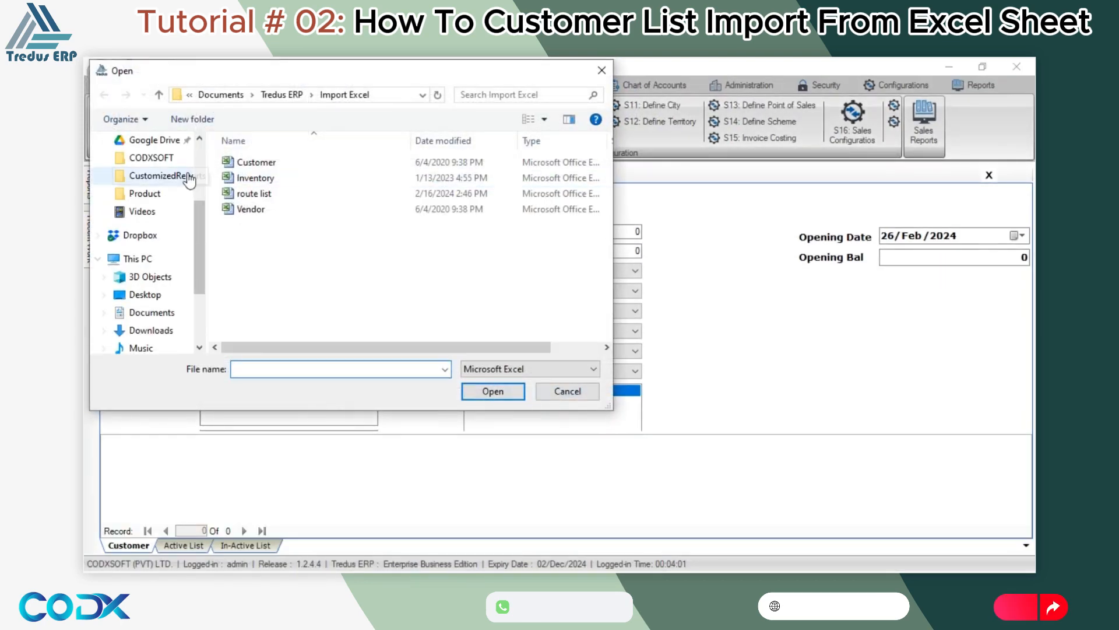
click(175, 172)
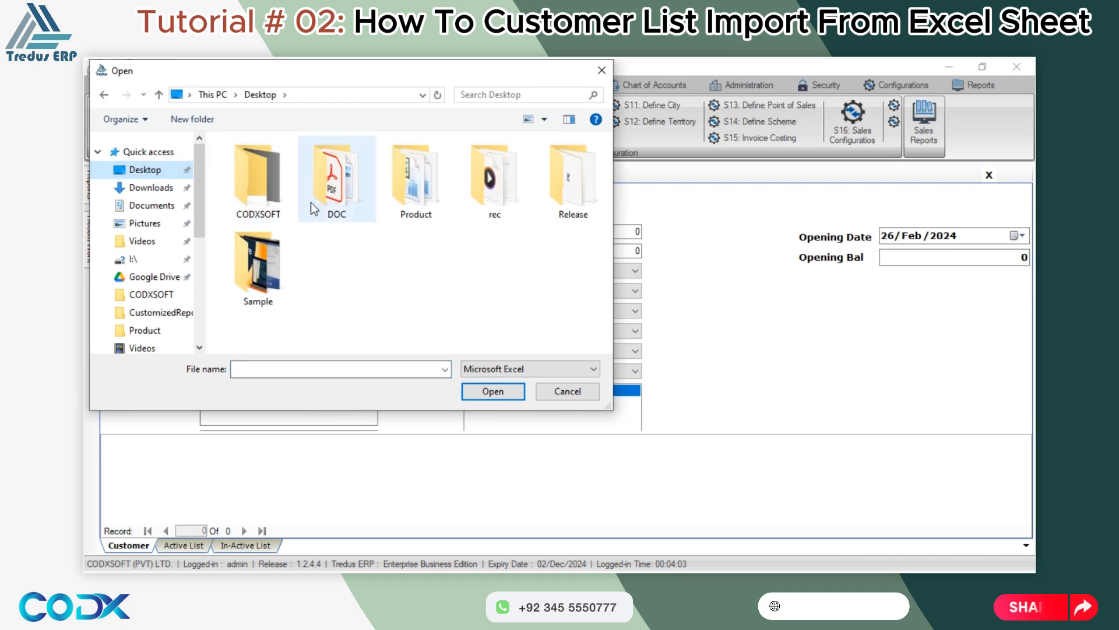
double_click(424, 196)
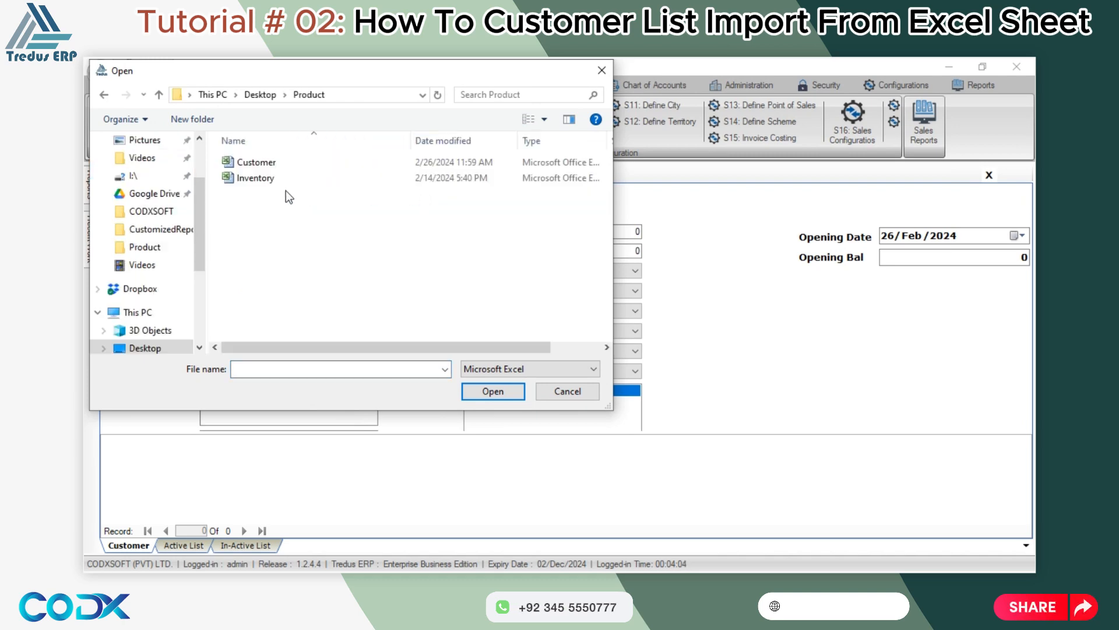
double_click(259, 163)
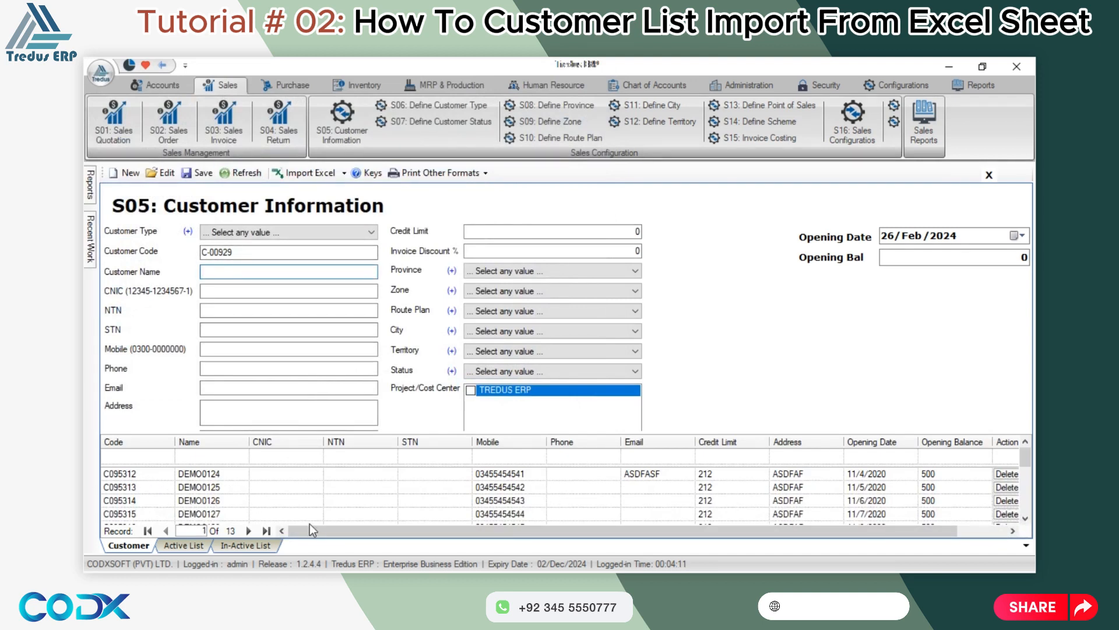
drag(310, 524, 394, 534)
scroll(753, 488, down, 3)
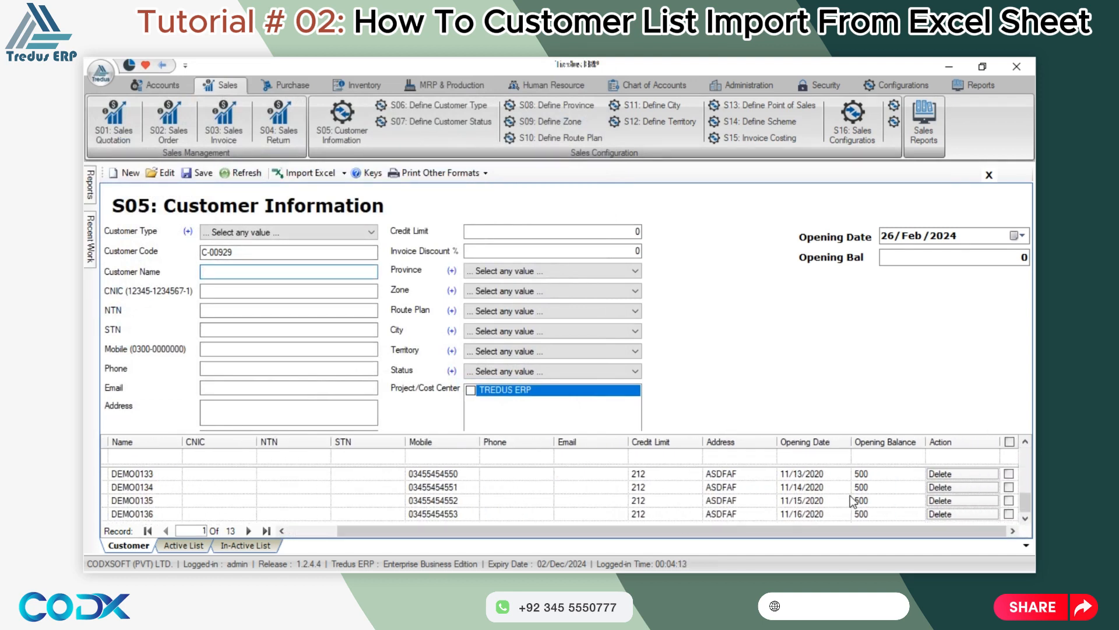
scroll(816, 496, up, 3)
scroll(852, 500, down, 3)
scroll(853, 500, up, 3)
scroll(852, 500, down, 3)
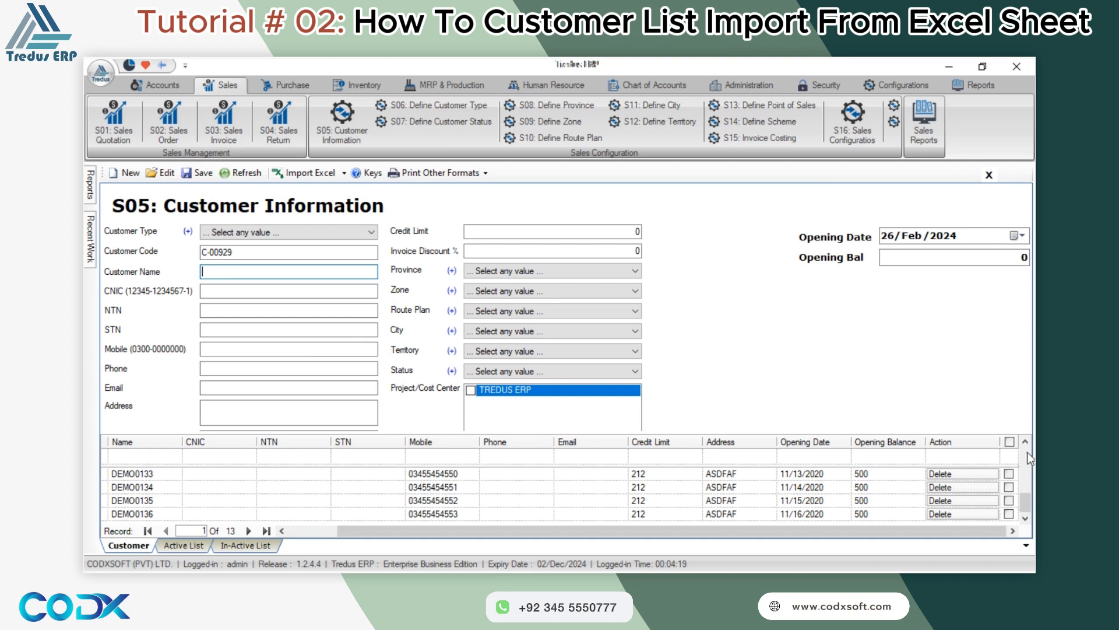
Toggle the row checkboxes, ending with all 13 rows DEMO0124–DEMO0136 ticked via the header checkbox.
click(1009, 442)
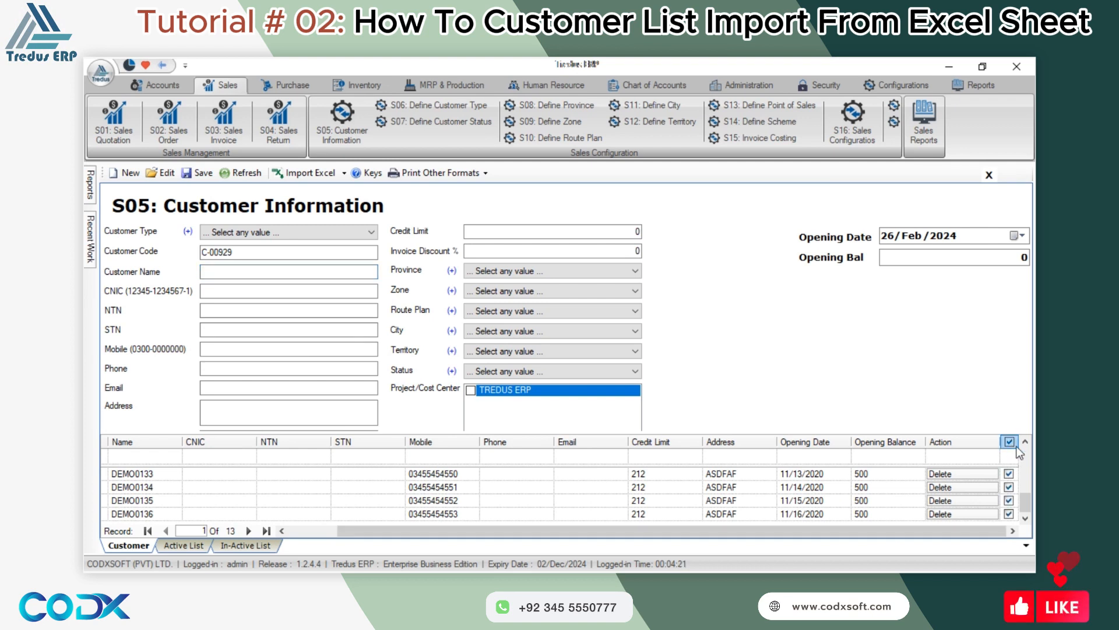
click(1009, 473)
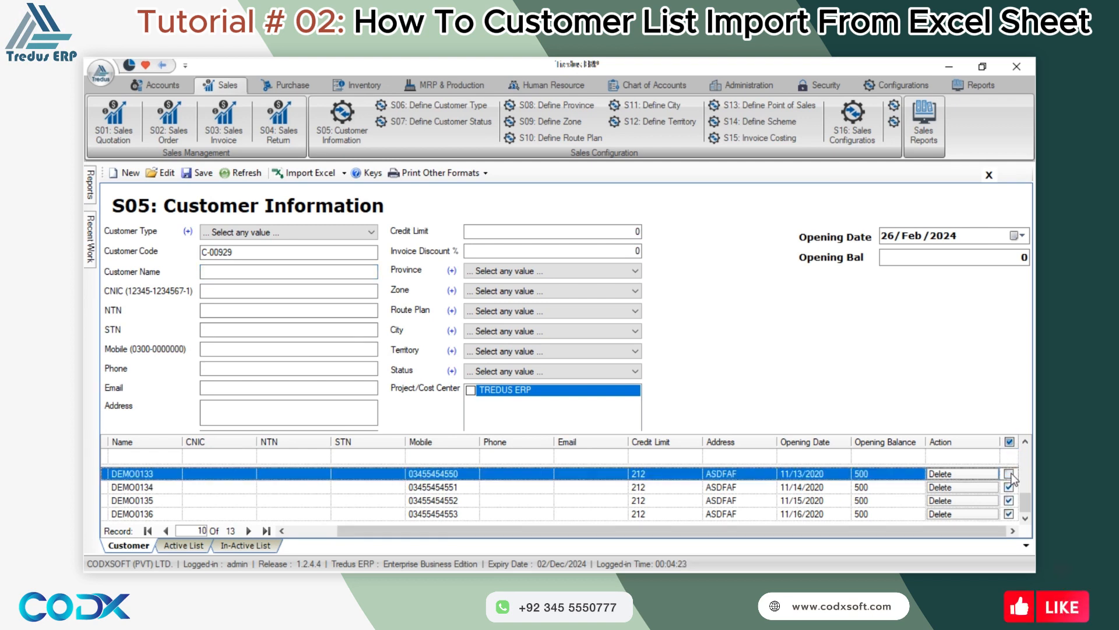
click(1009, 486)
click(1009, 500)
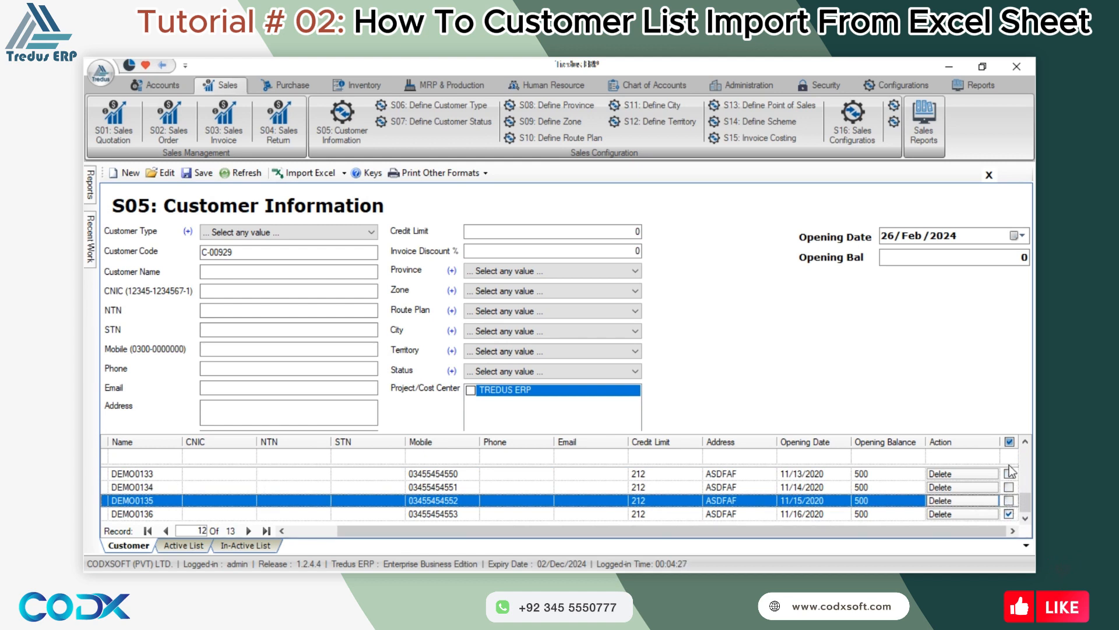
click(1009, 441)
click(1009, 474)
click(1009, 487)
click(1009, 500)
click(1009, 514)
click(1013, 445)
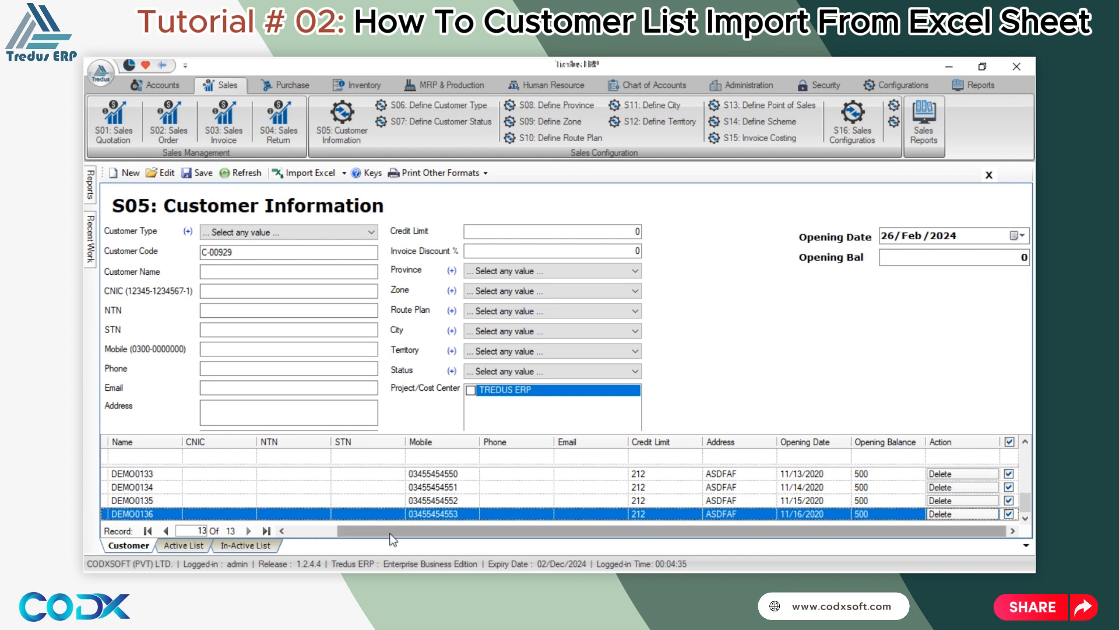
drag(400, 531, 346, 539)
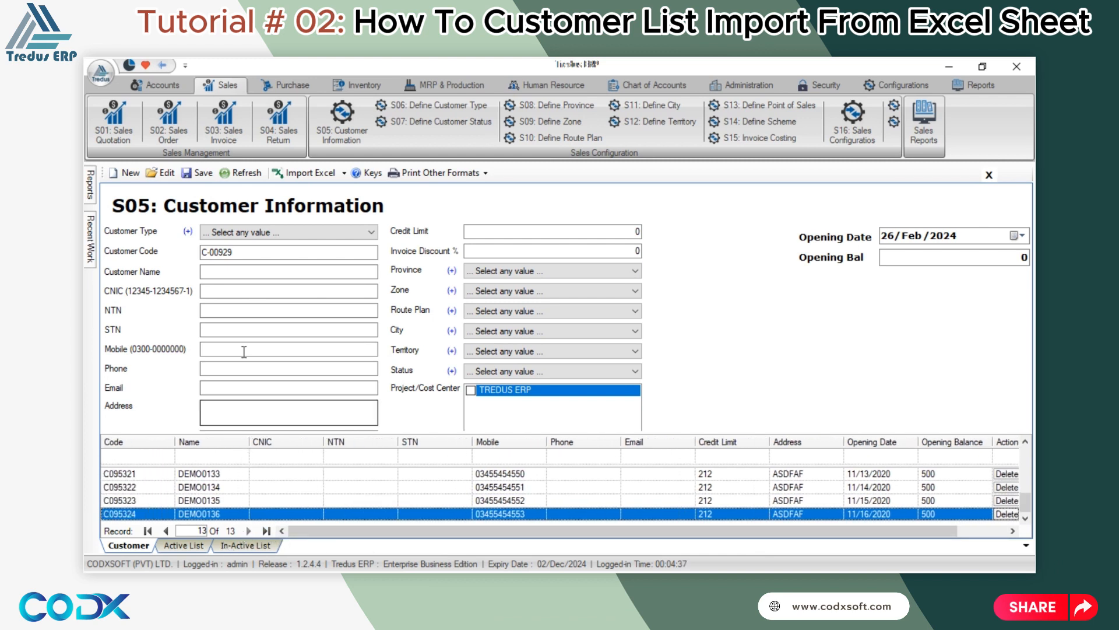
click(199, 173)
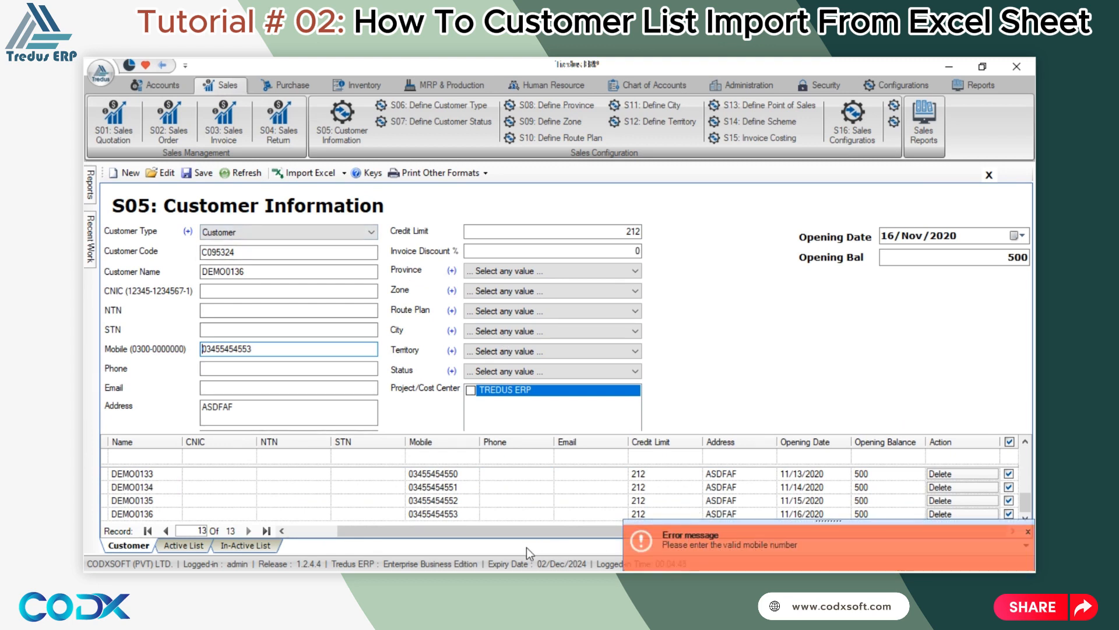
drag(524, 532, 464, 534)
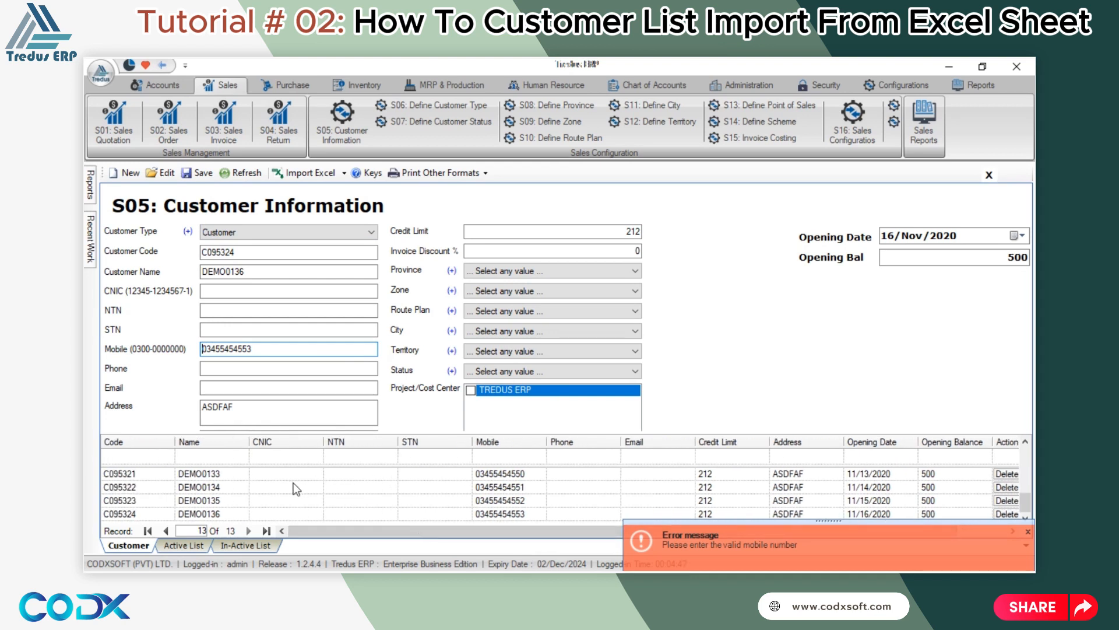
click(491, 472)
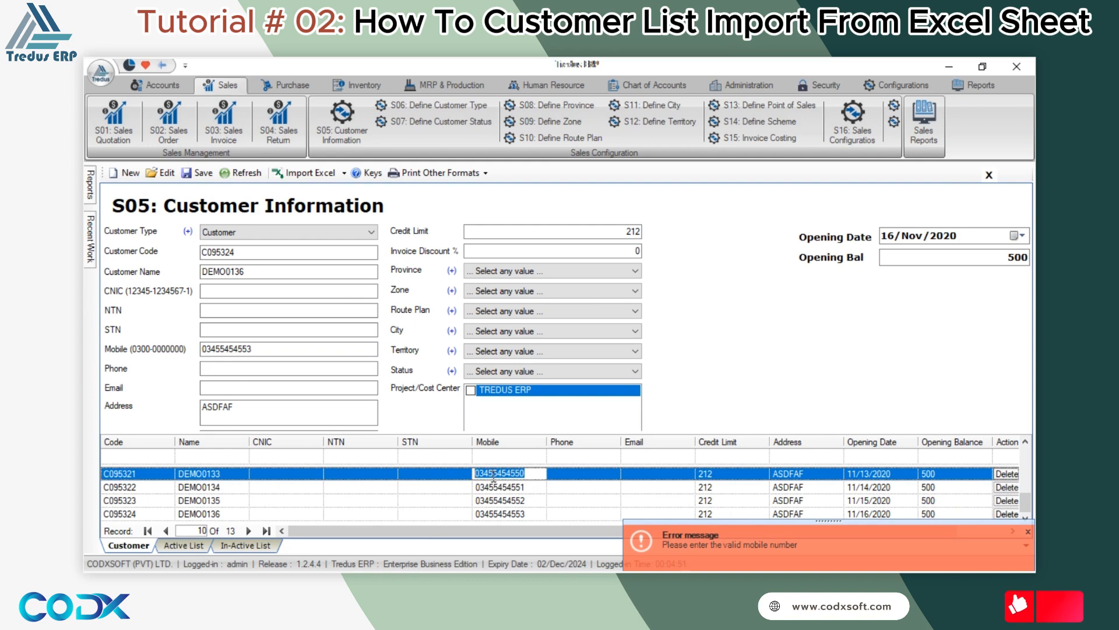
click(493, 474)
text(-)
click(645, 485)
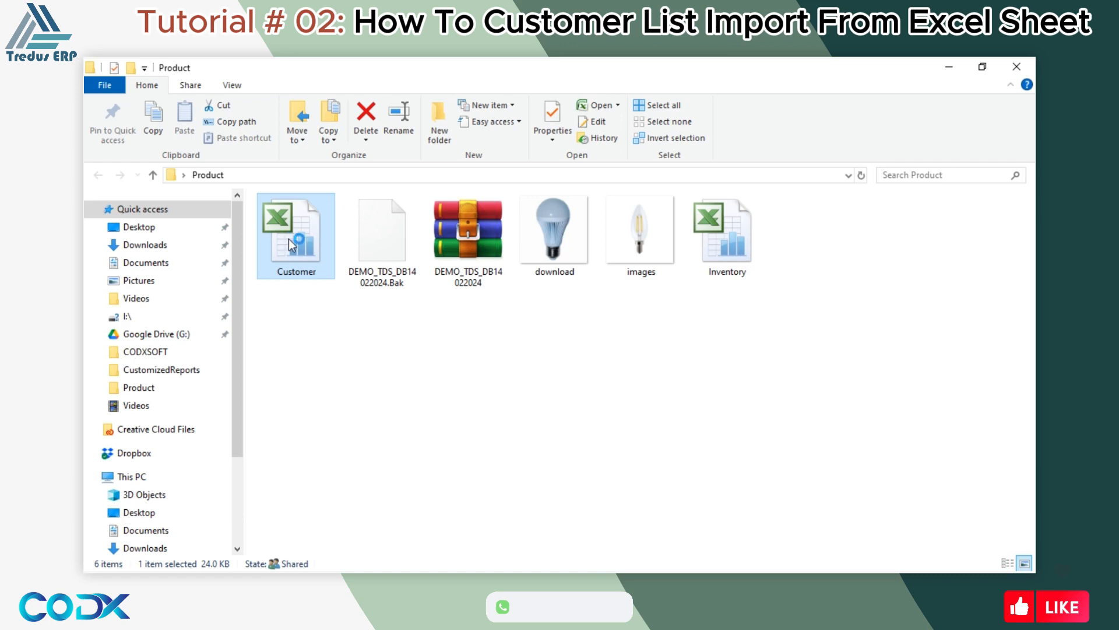
double_click(289, 239)
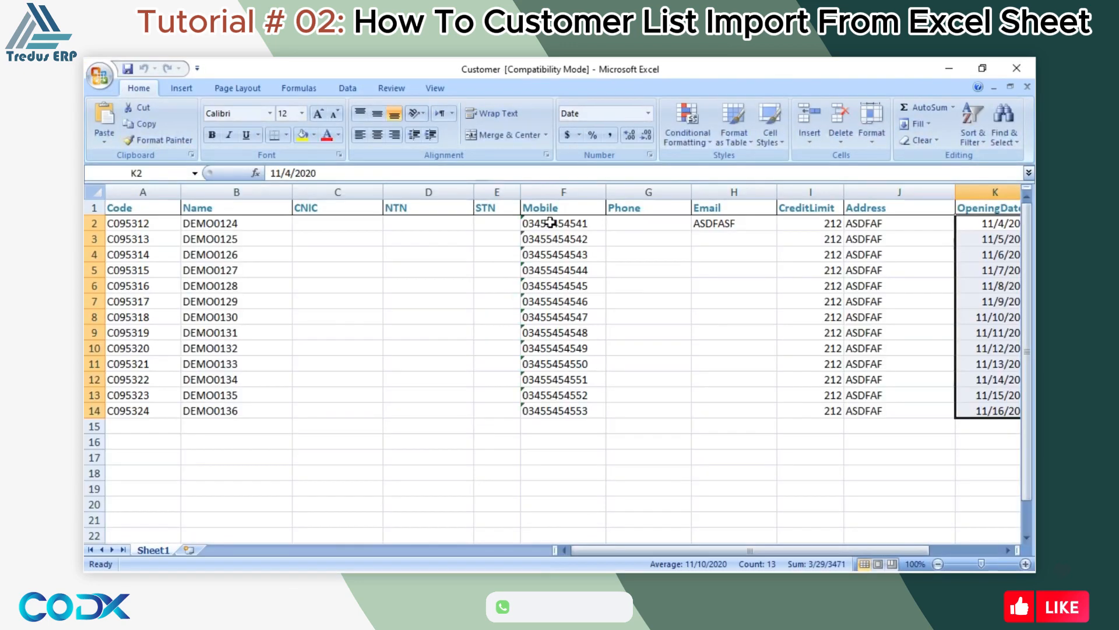
double_click(552, 223)
text(-)
key(Return)
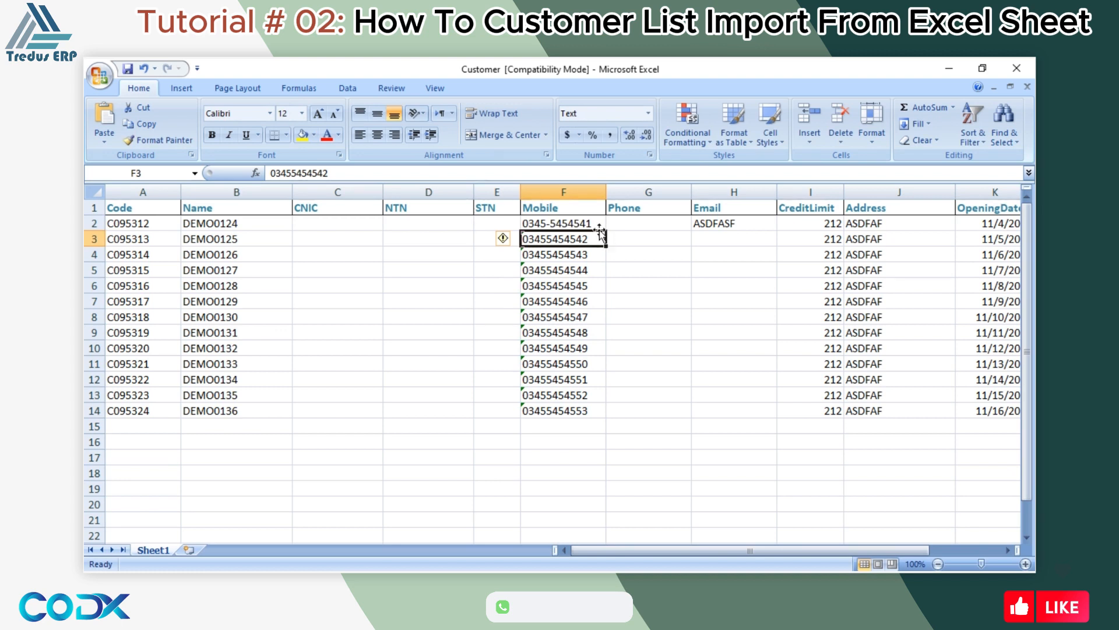
double_click(599, 229)
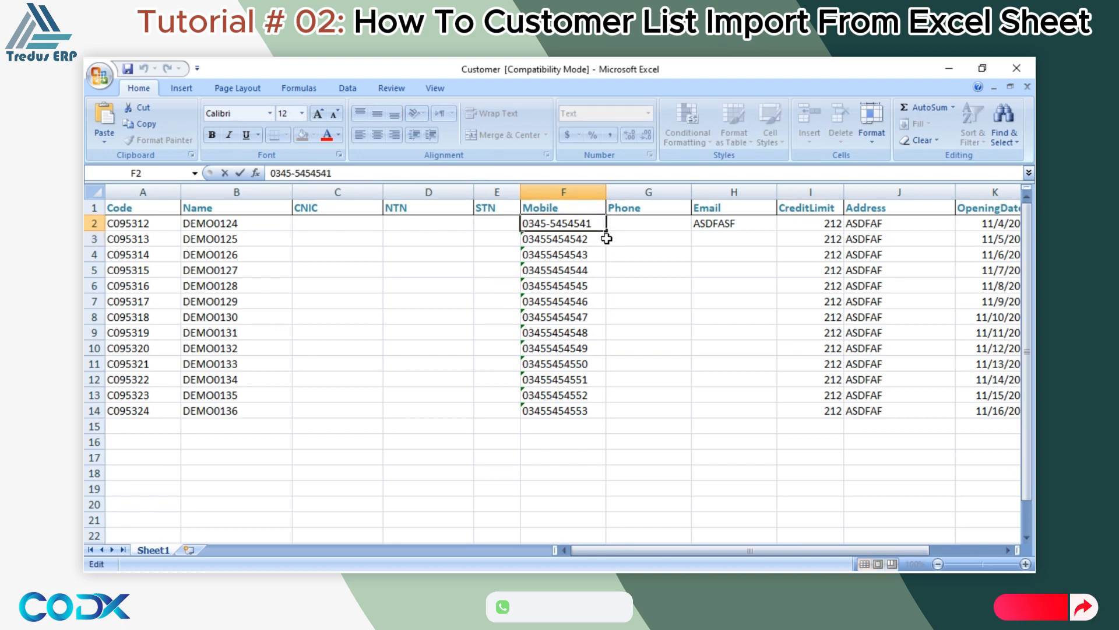
drag(607, 231, 609, 418)
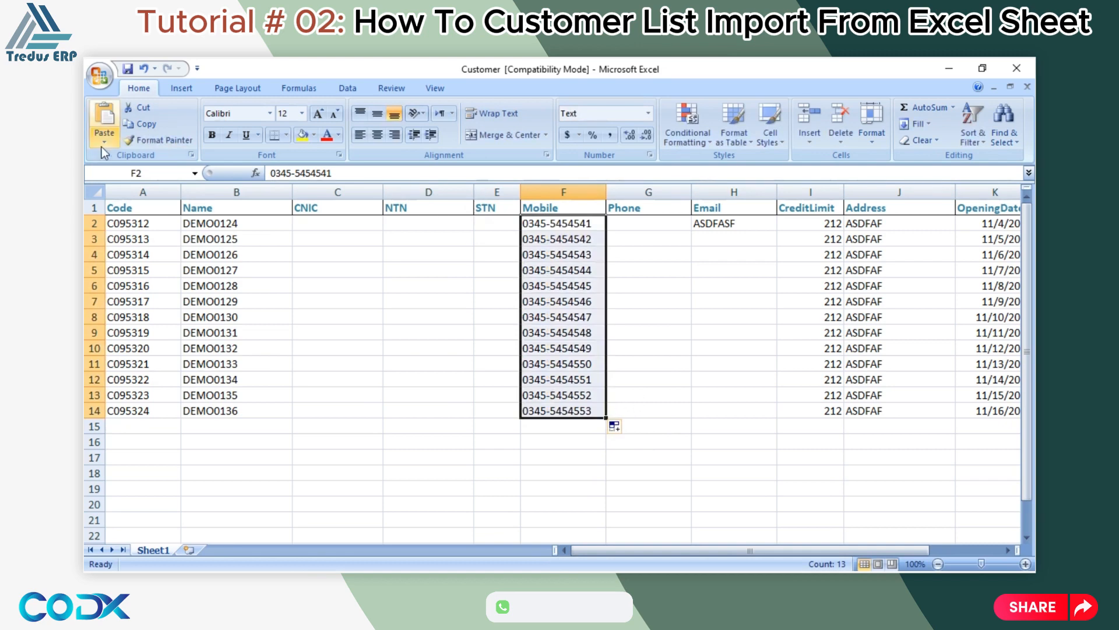
click(1017, 68)
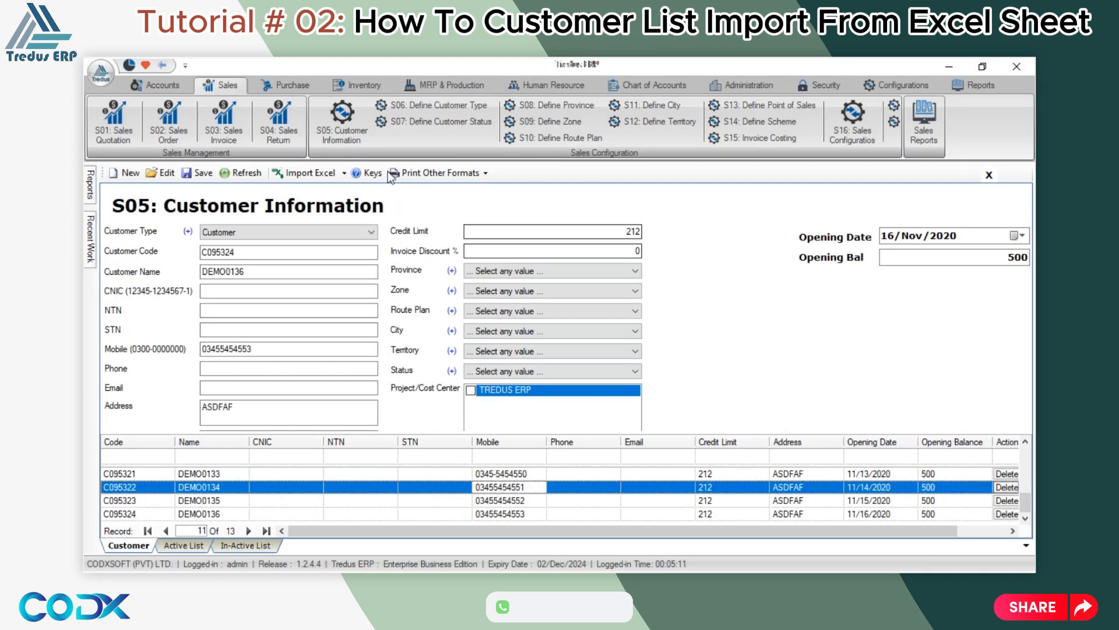
Clear the form and re-import Customer.xls from Desktop > Product with its dashed mobile numbers.
click(130, 173)
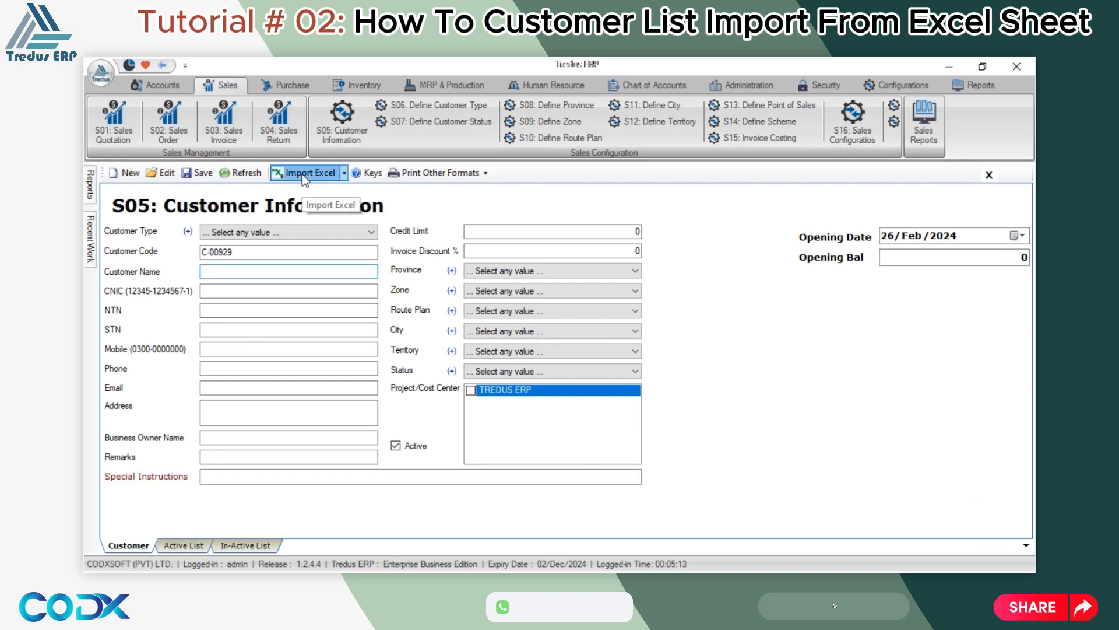
click(302, 173)
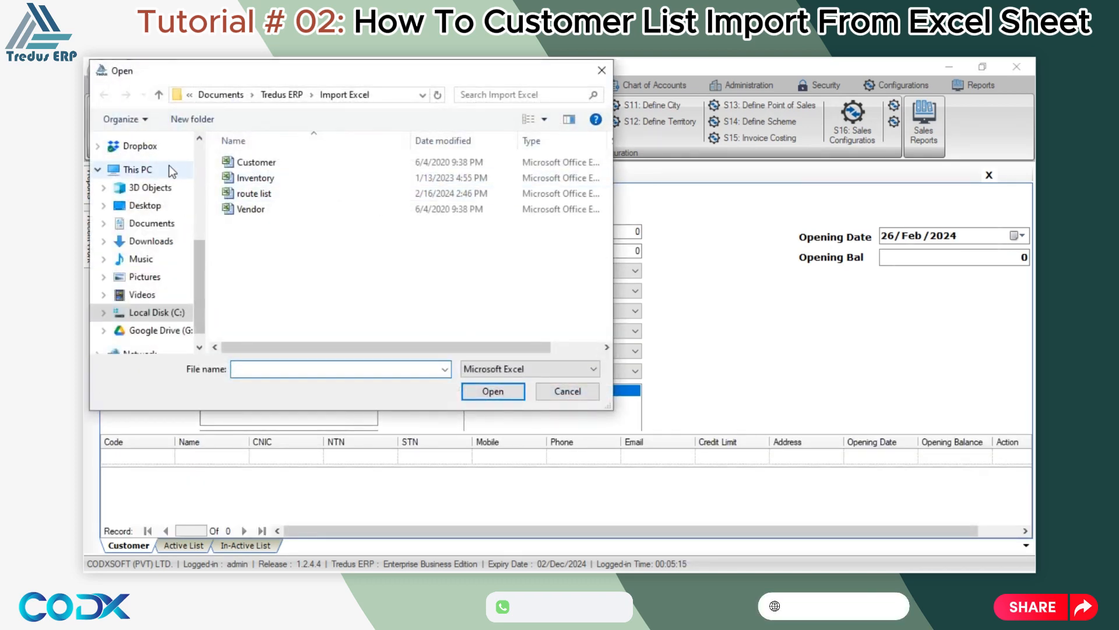
scroll(169, 166, up, 6)
scroll(169, 175, up, 2)
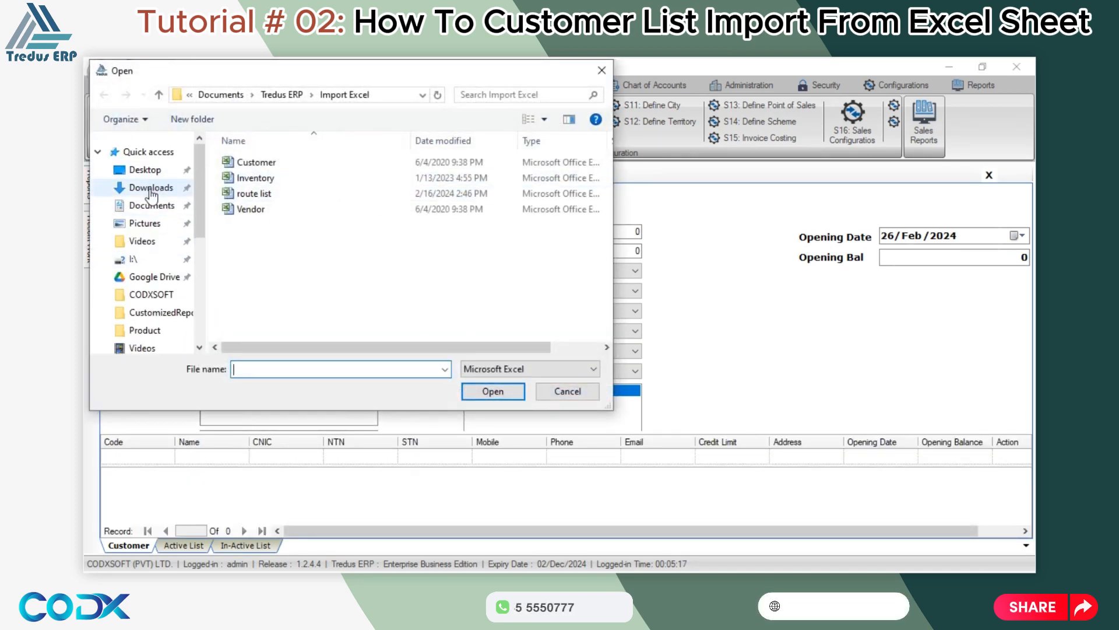
click(145, 170)
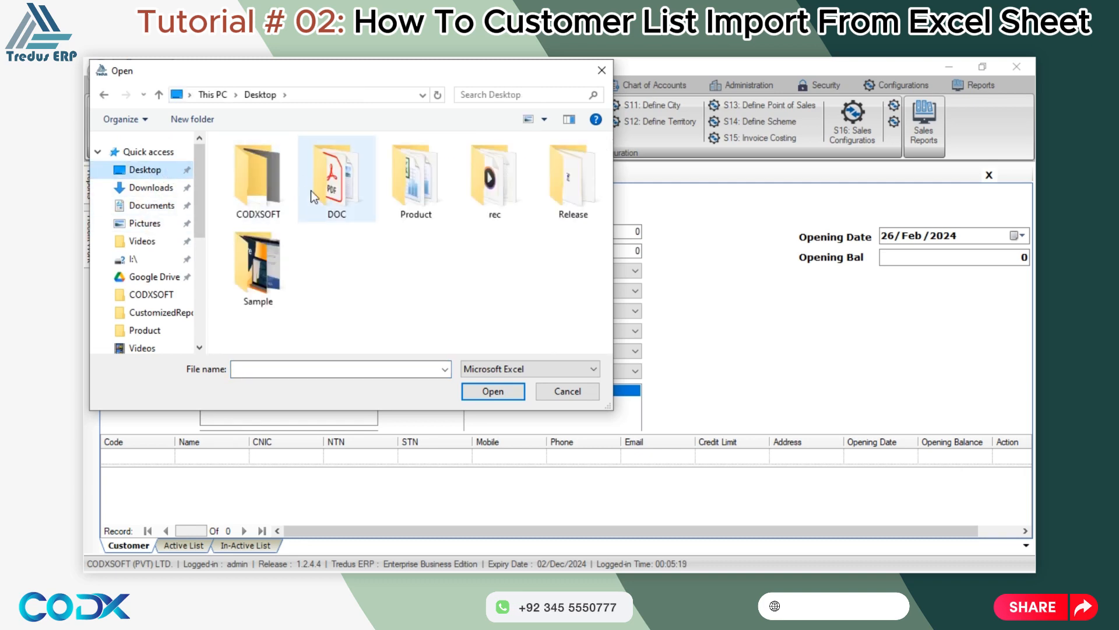
click(416, 193)
double_click(416, 193)
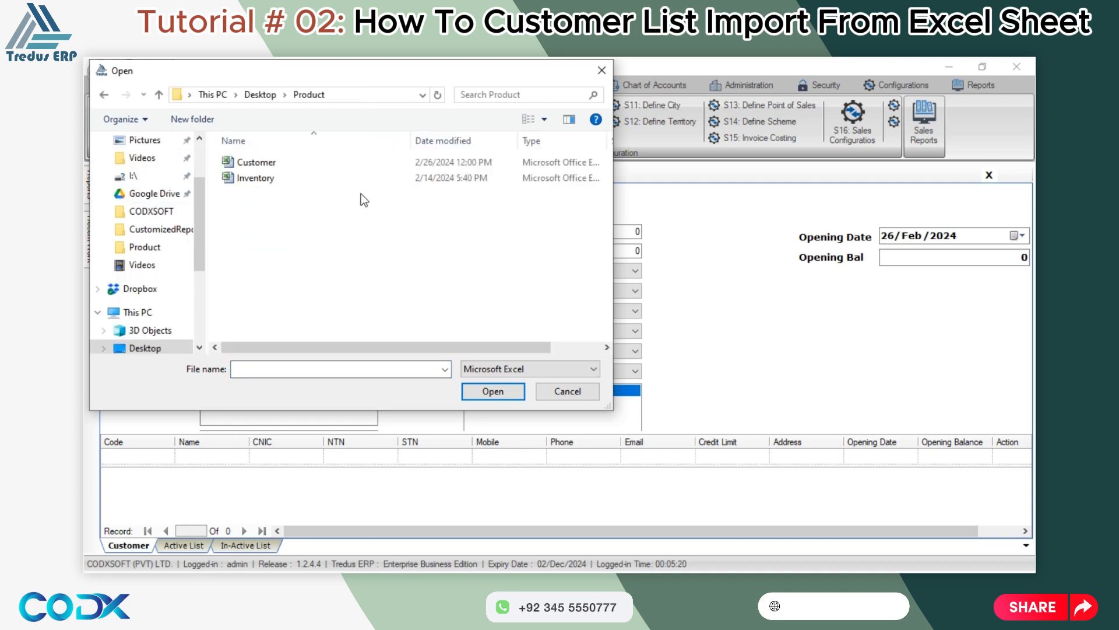
double_click(260, 159)
drag(626, 532, 674, 531)
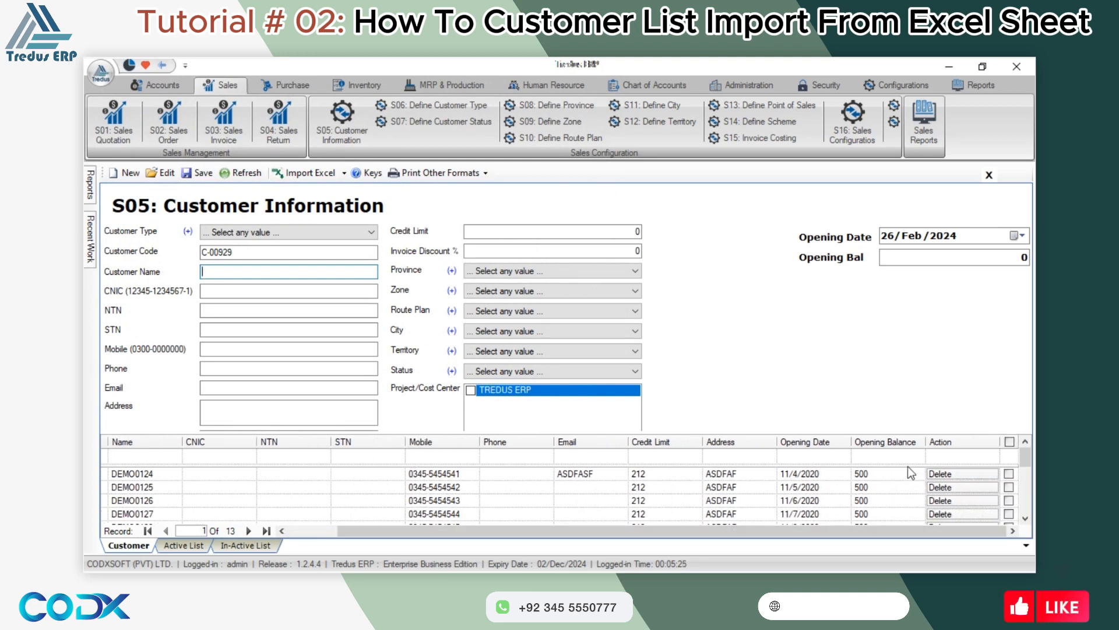
Tick all imported rows and set type Customer, province PUNJAB and zone CHAKWAL.
click(1010, 442)
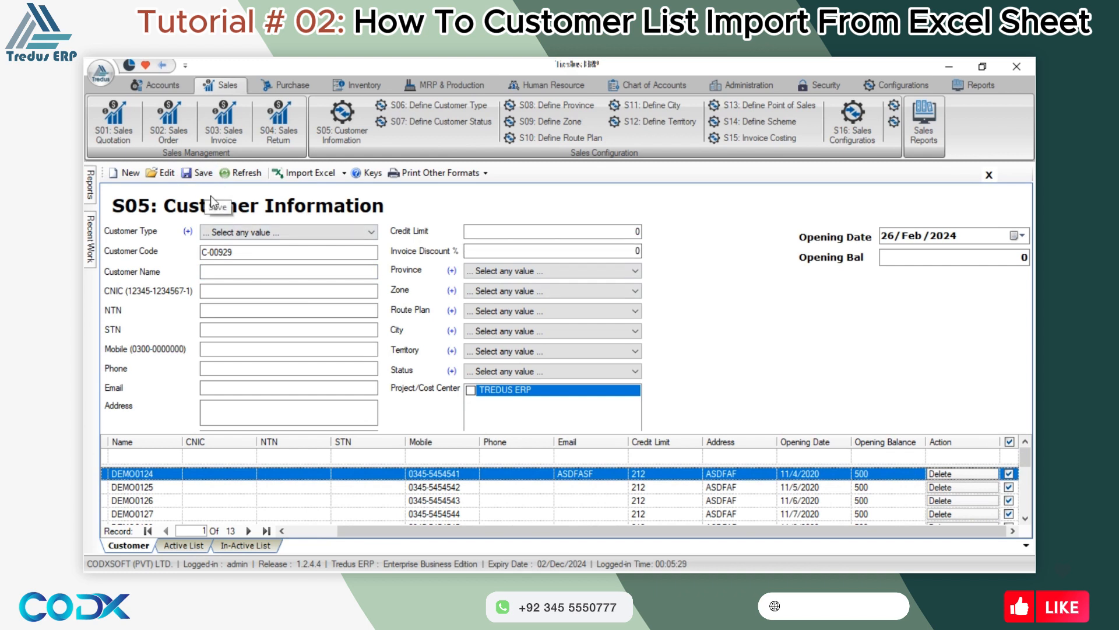
click(237, 233)
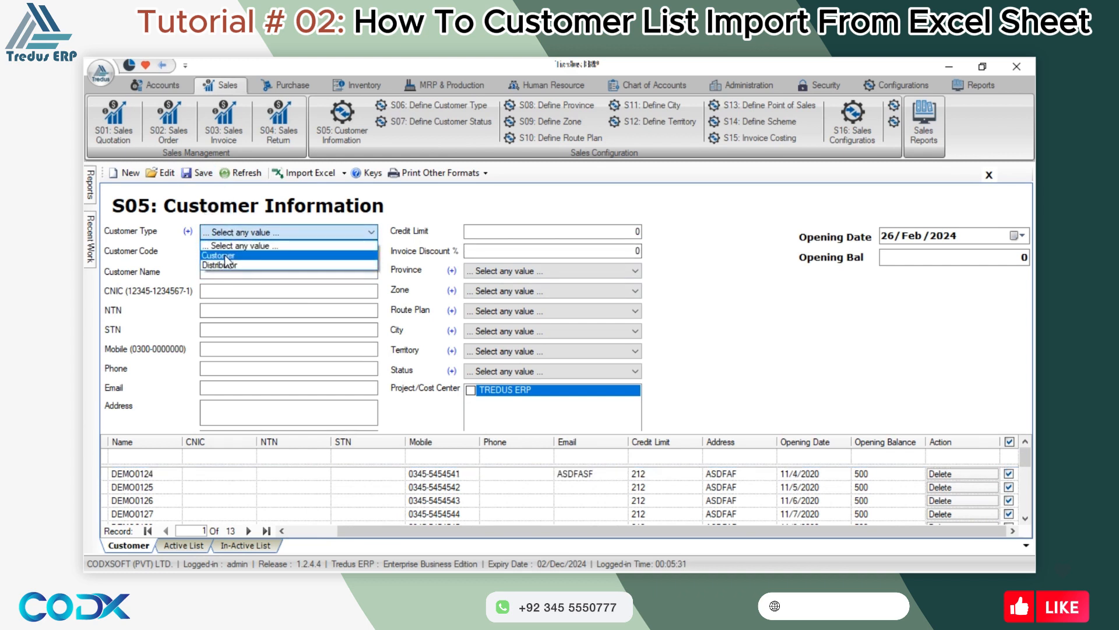
click(225, 255)
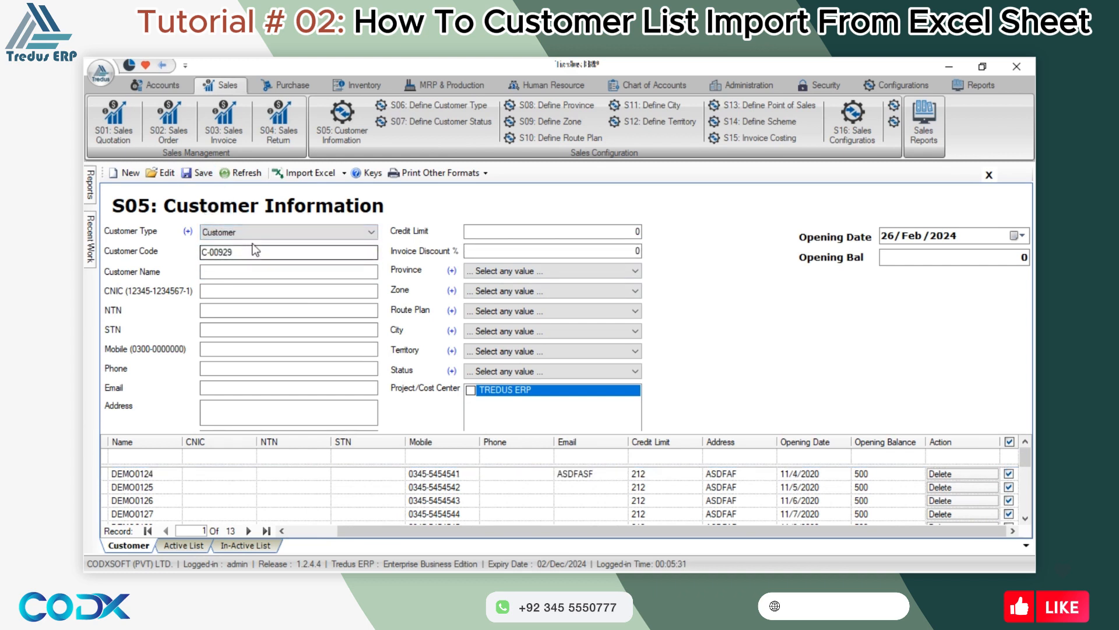
click(496, 270)
click(485, 293)
click(491, 290)
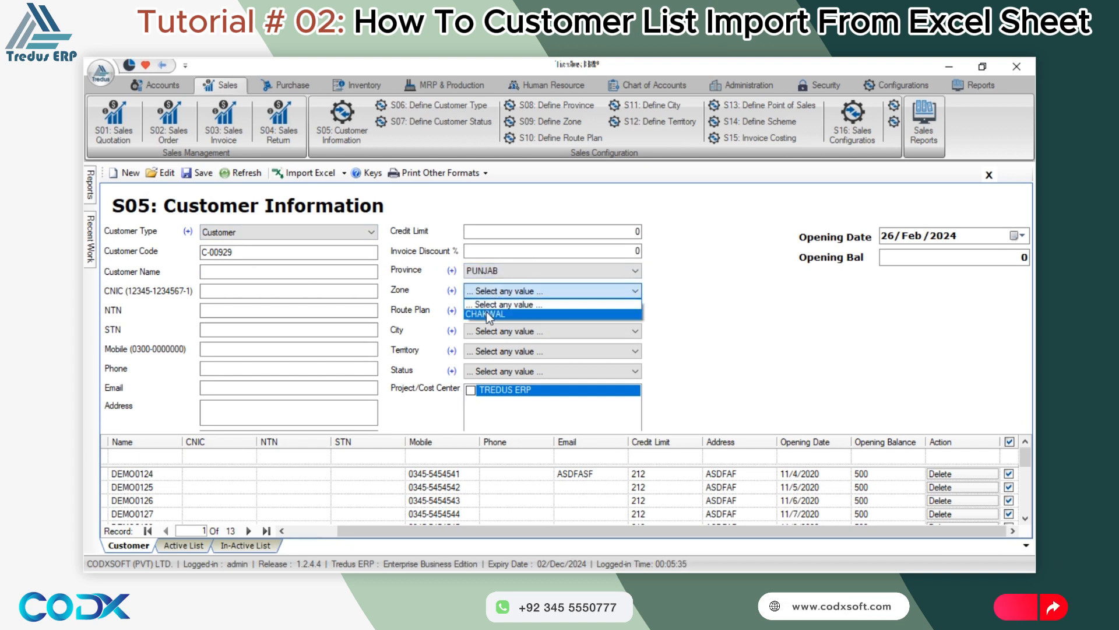
click(486, 314)
Set the route plan to Saturday 4, city to BUREWALA and status to Running.
click(492, 311)
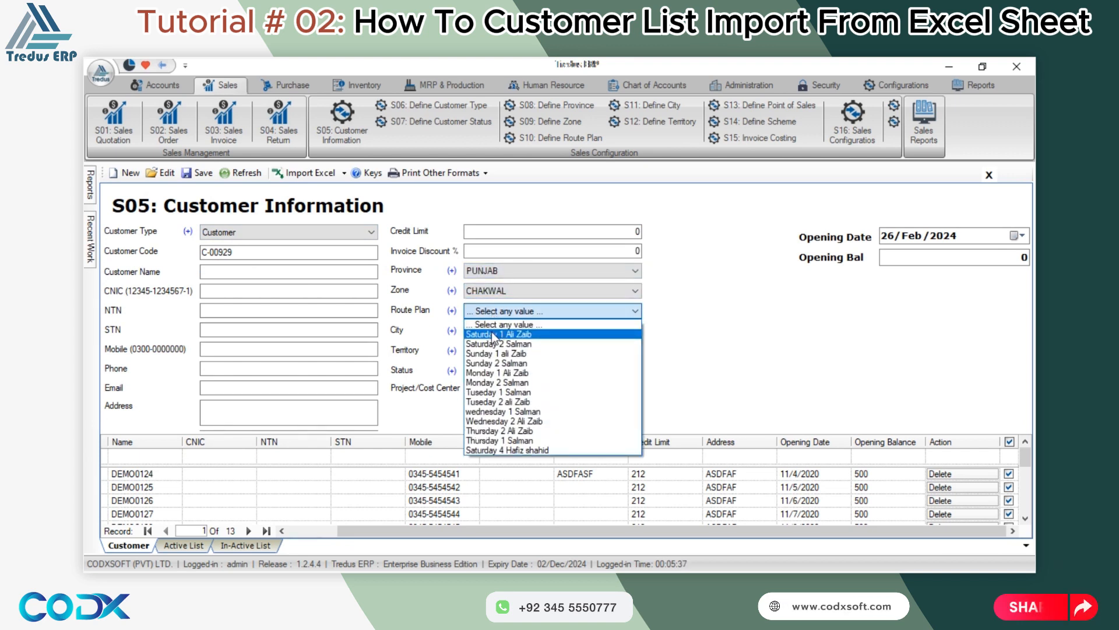
click(494, 334)
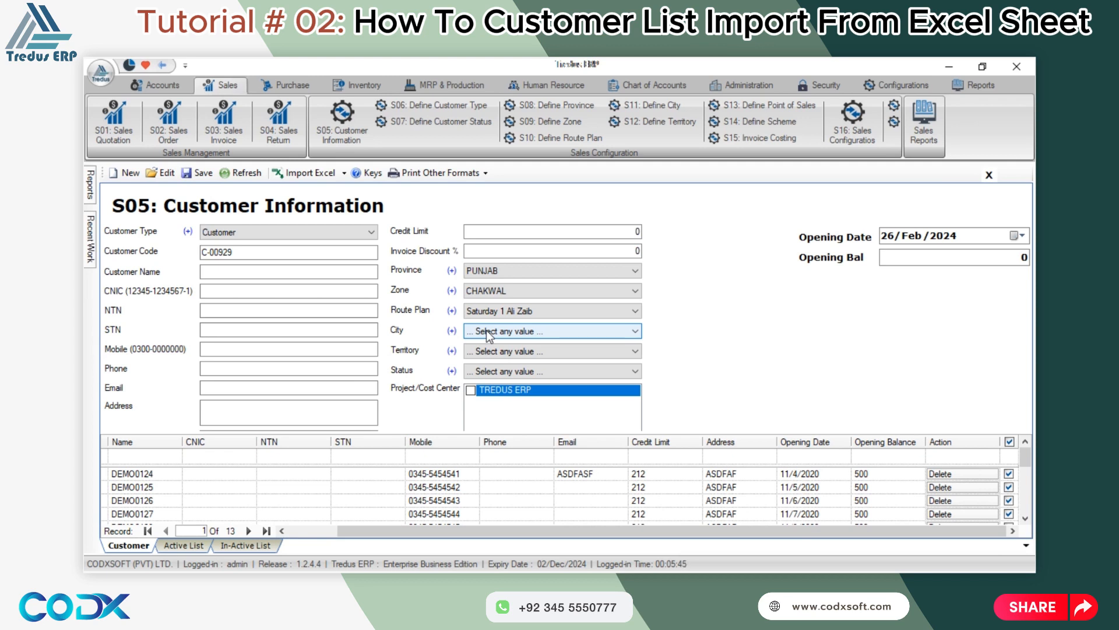
click(497, 312)
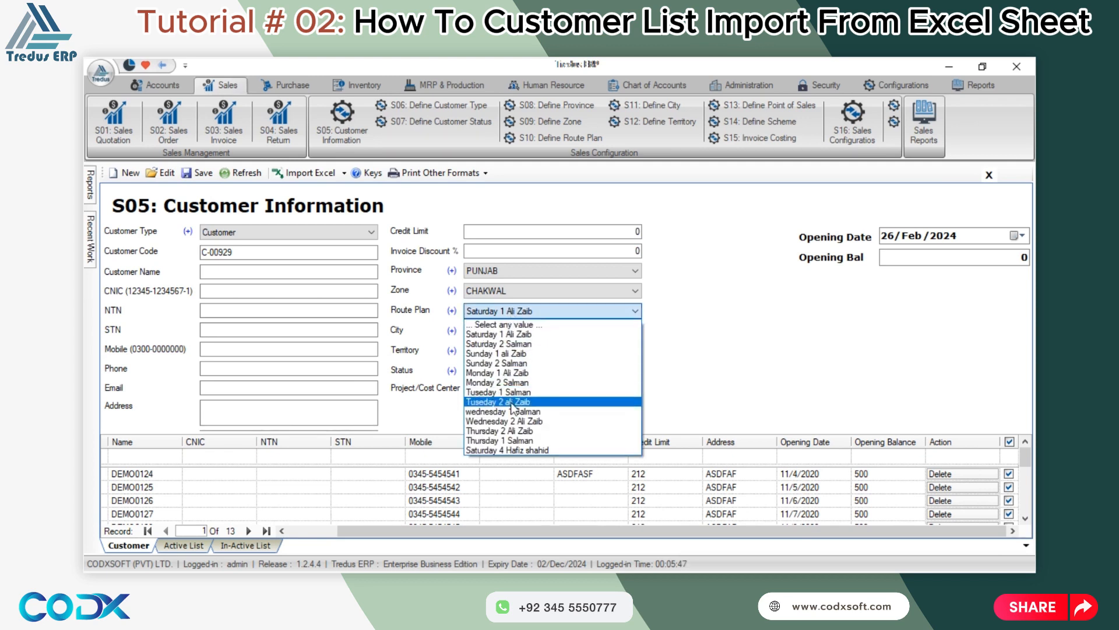
click(483, 453)
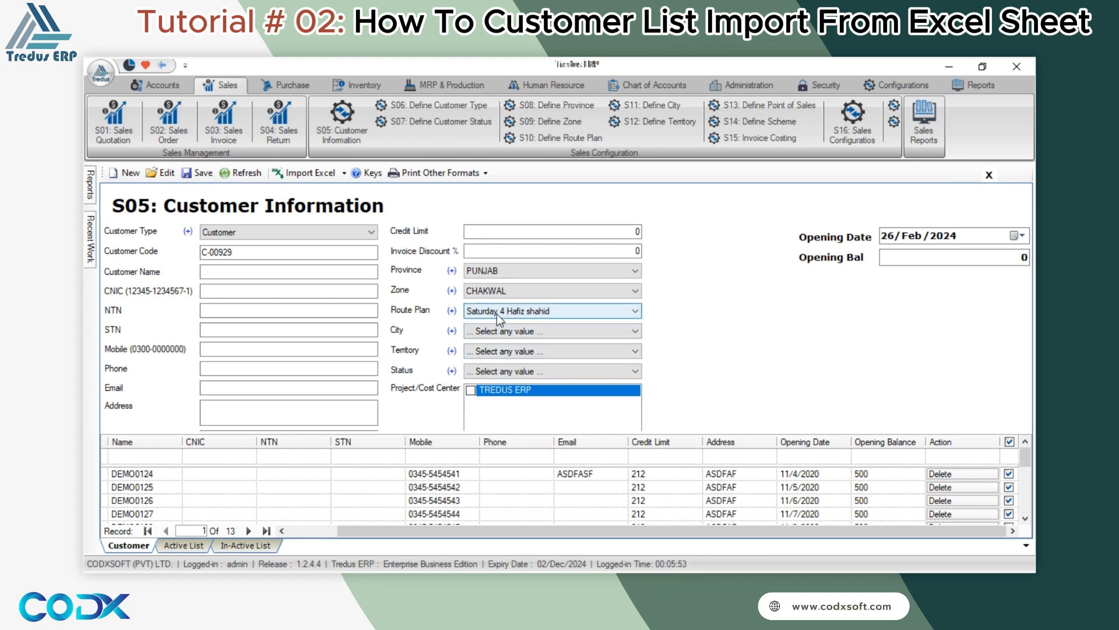
click(339, 290)
click(475, 330)
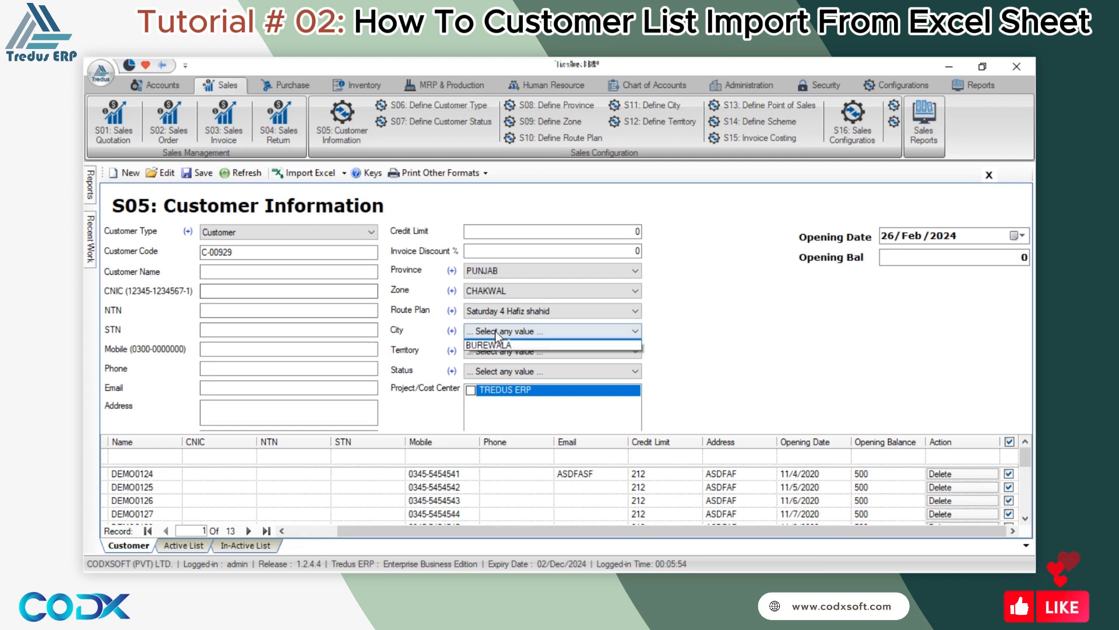
click(493, 356)
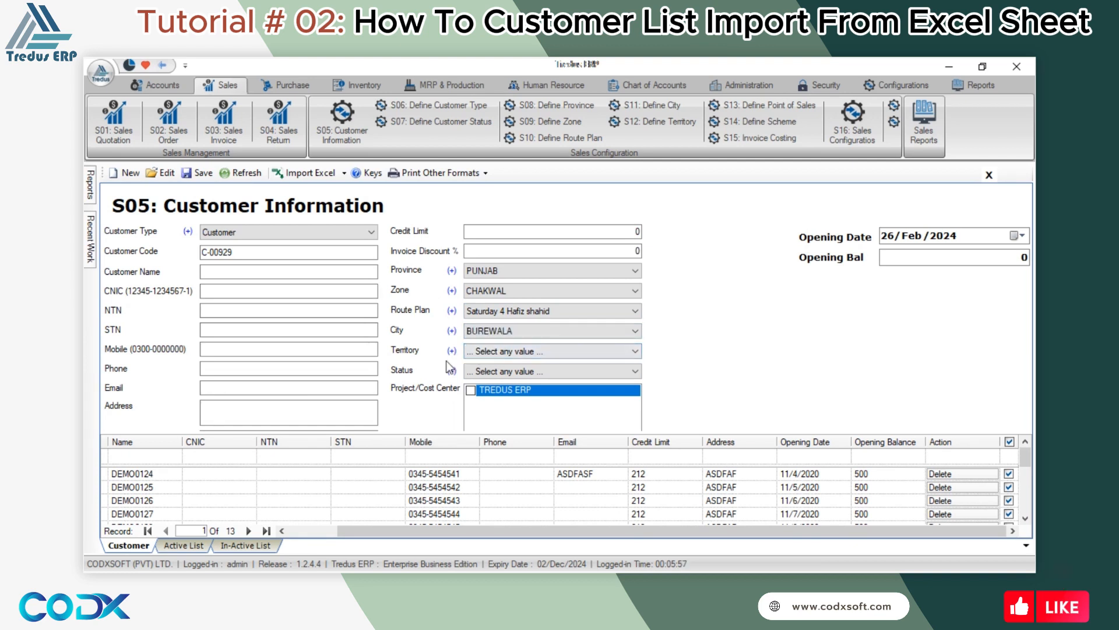
click(505, 372)
click(505, 394)
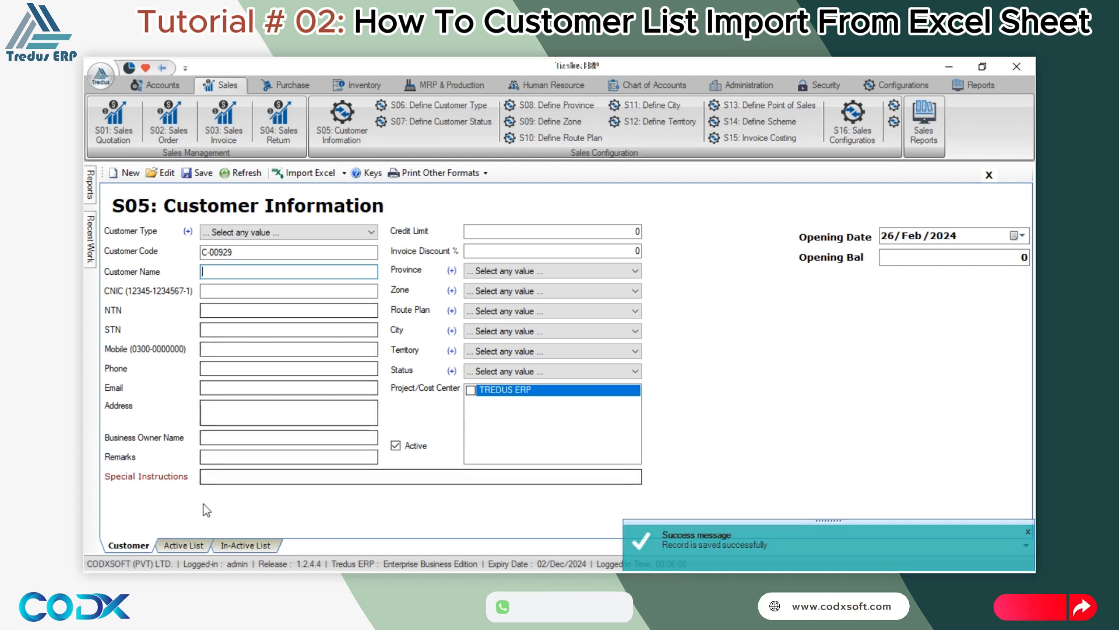
click(197, 546)
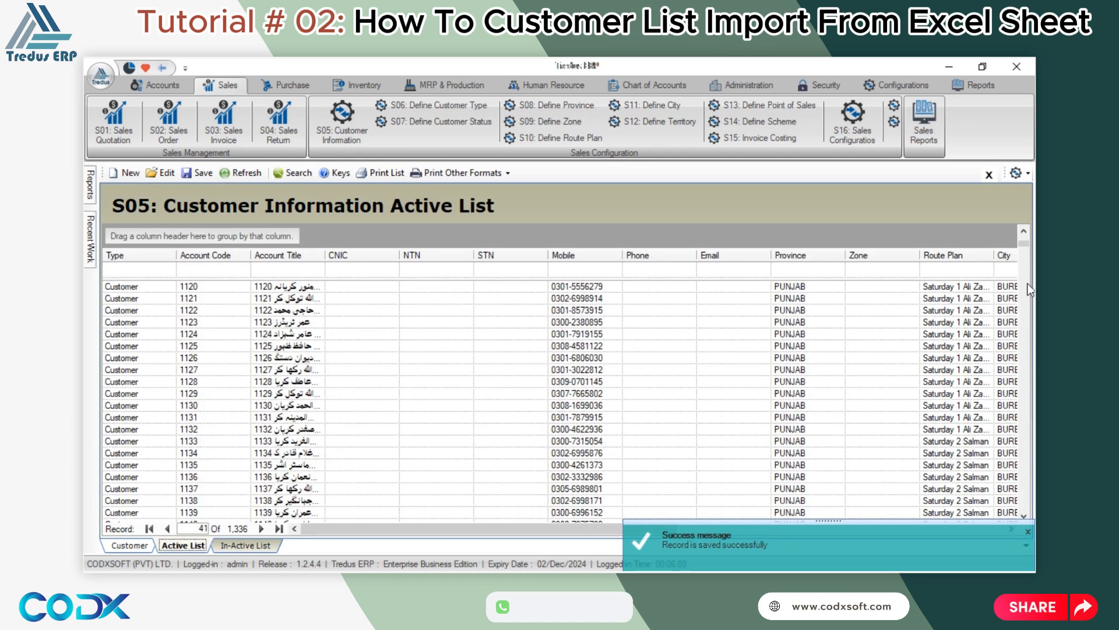
drag(1025, 242, 1021, 536)
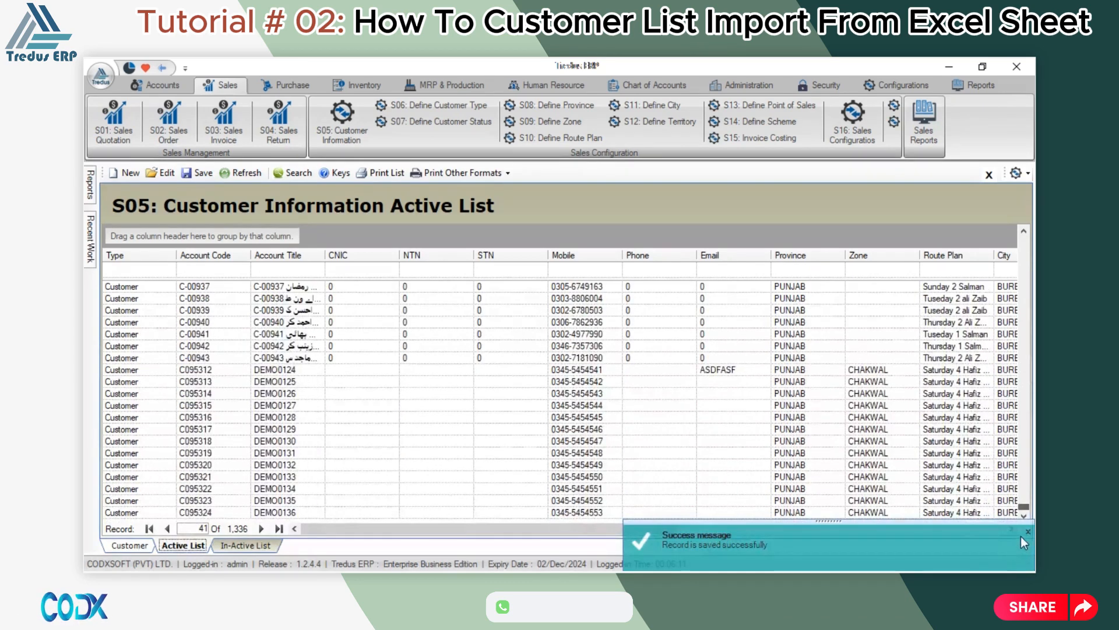
click(270, 370)
click(273, 382)
click(277, 394)
click(284, 418)
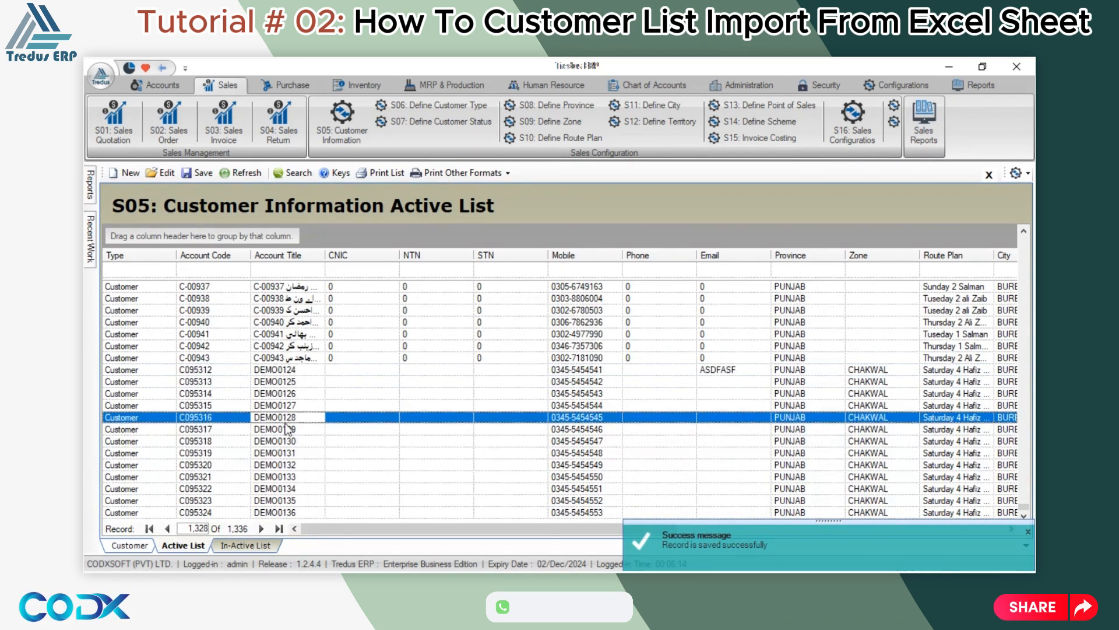
click(289, 441)
click(291, 465)
click(293, 475)
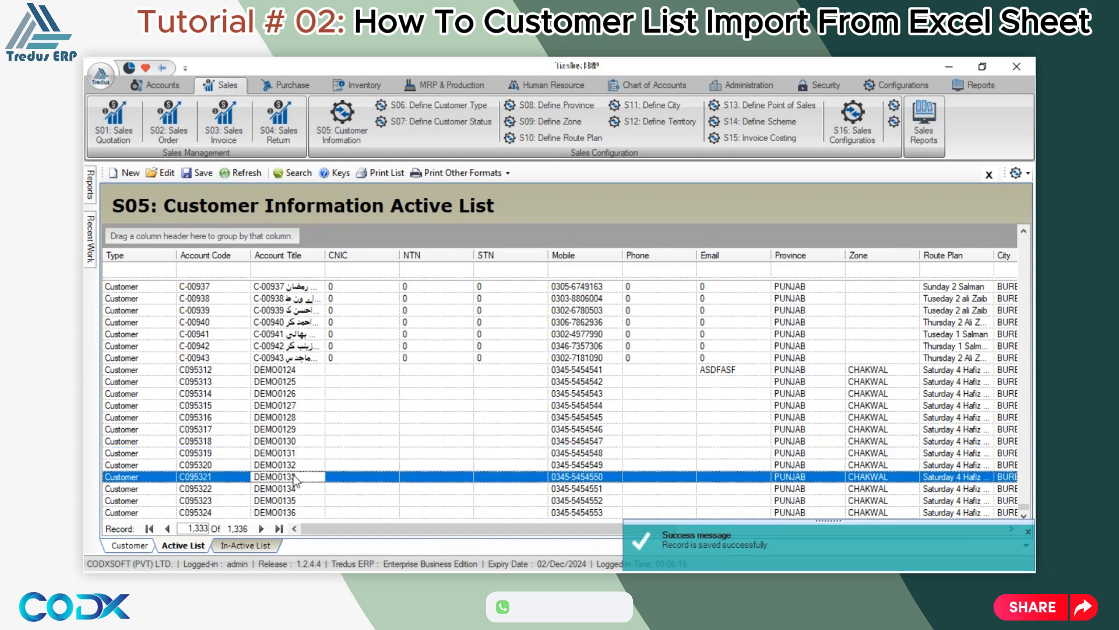
Open customer DEMO0126 (C095314) from the Active List and confirm updating its record.
double_click(296, 394)
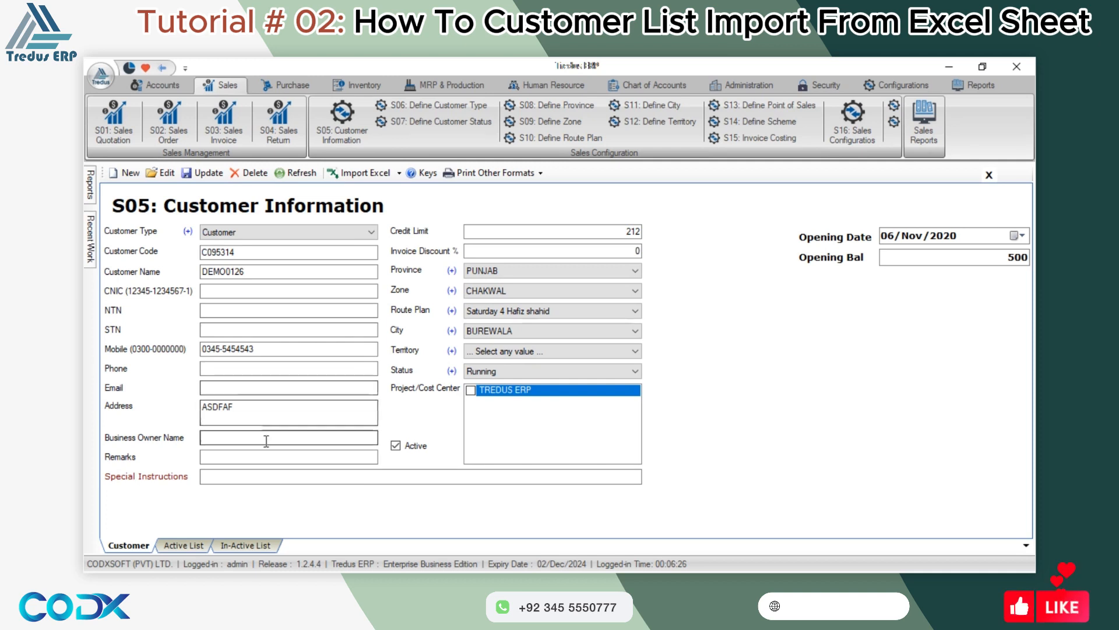
click(201, 173)
click(530, 369)
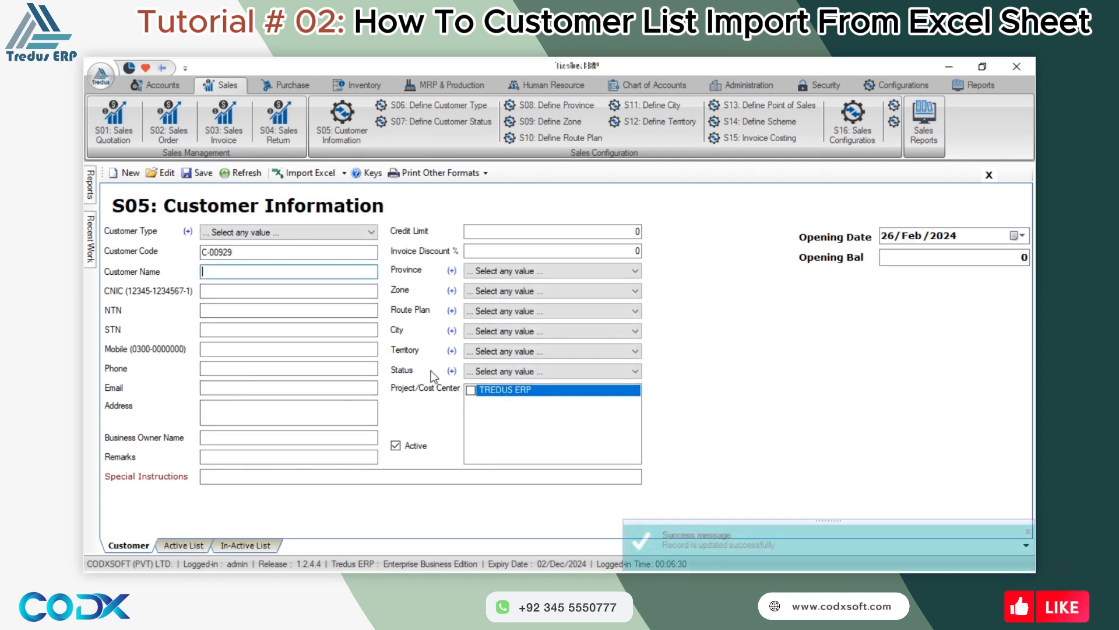